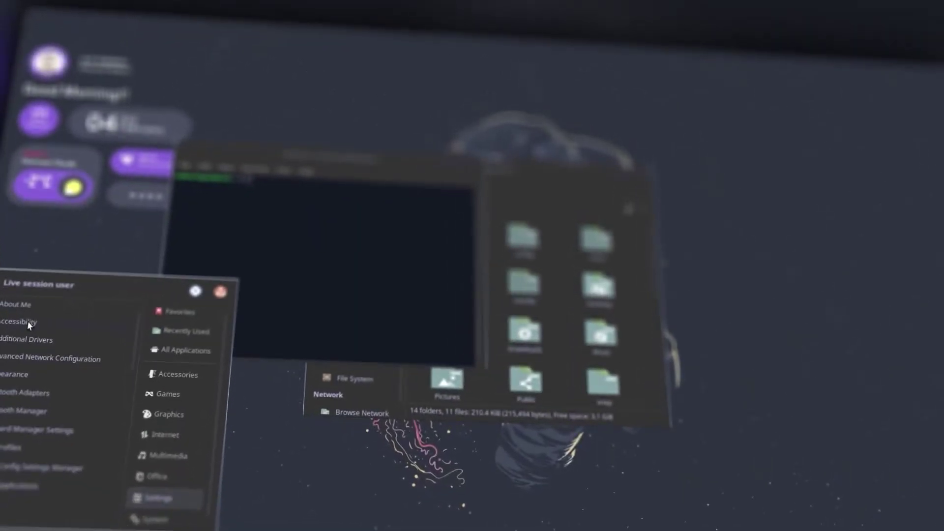
- Open a terminal and search the package list with apt search compiz
key("Escape")
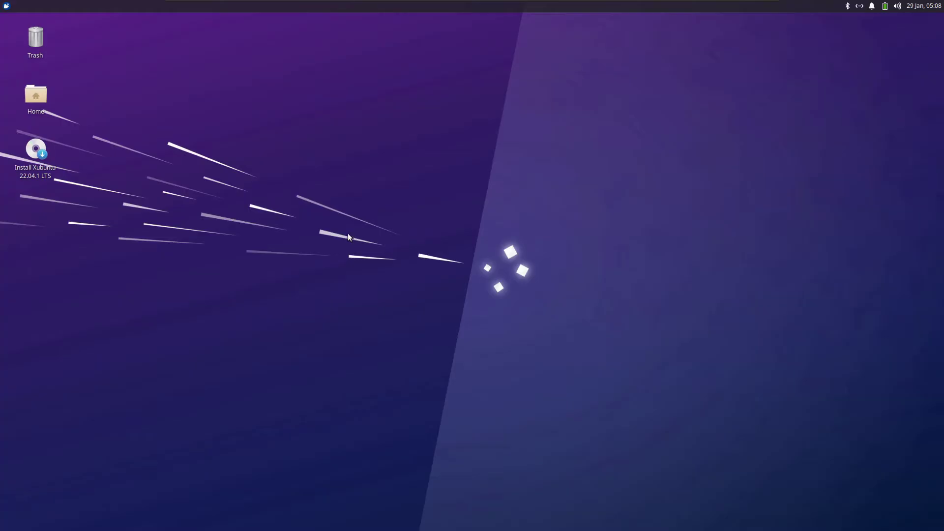
left_click(6, 6)
left_click(220, 424)
left_click(6, 6)
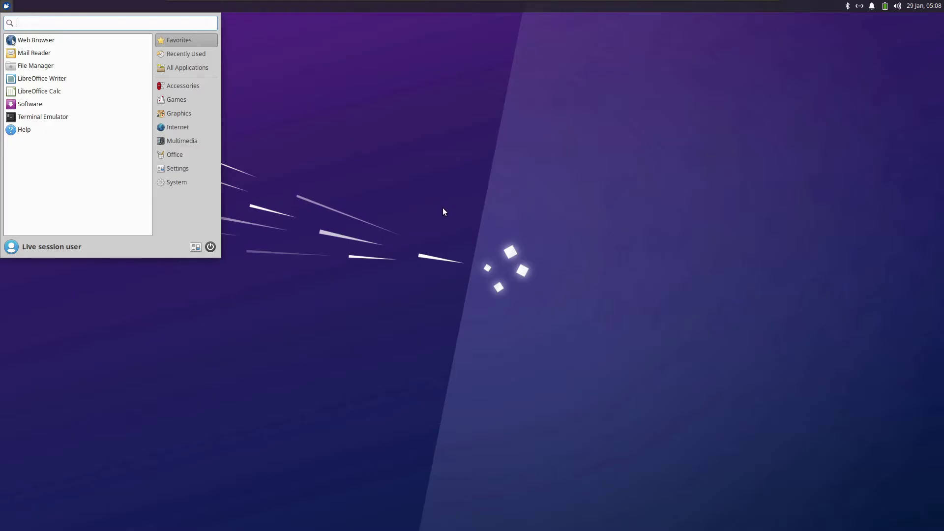
key("ctrl+alt+t")
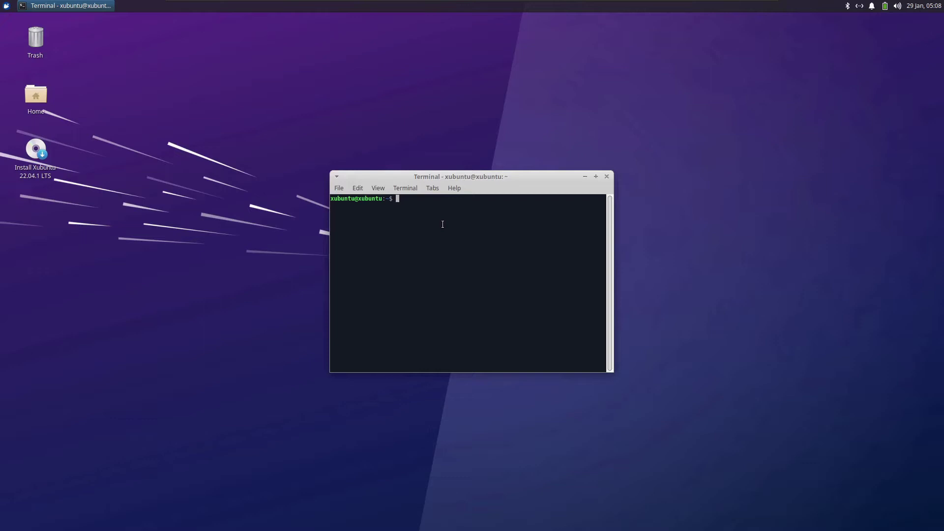
type("apt")
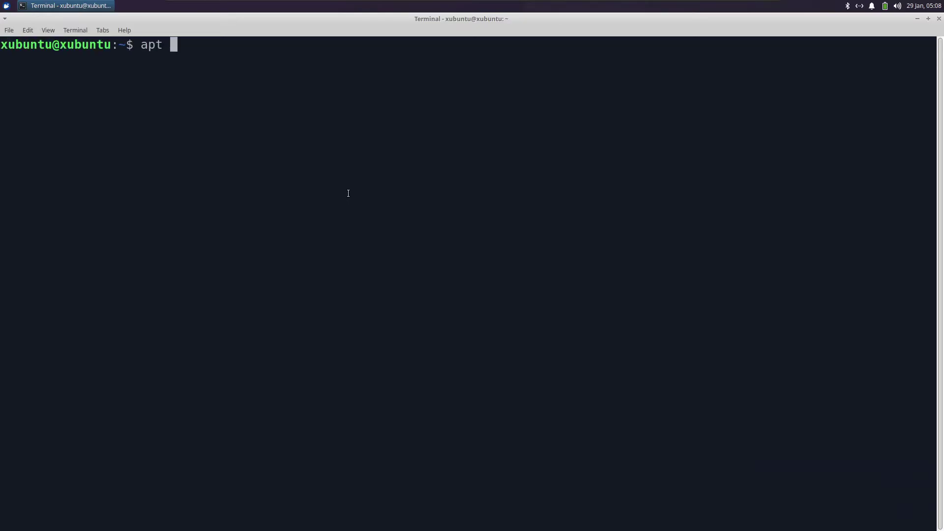
type("search compiz")
key("Return")
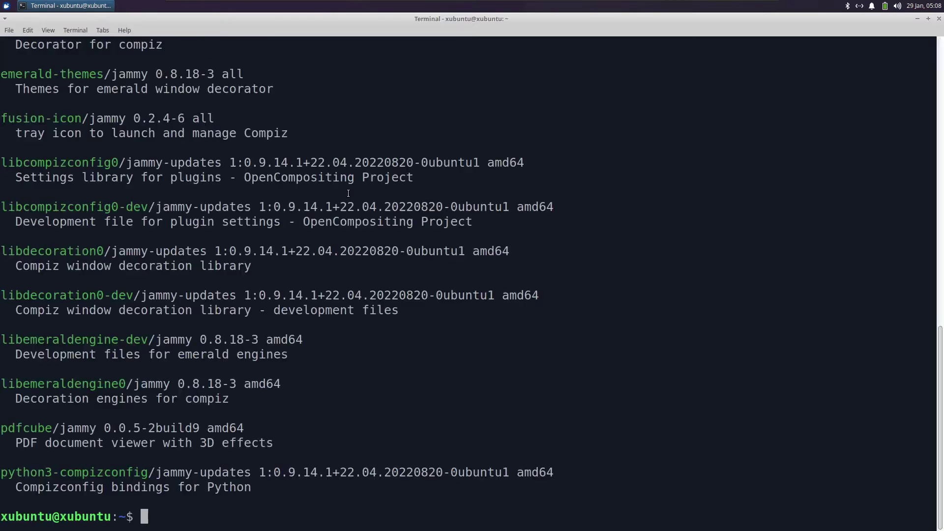
- Install compizconfig-settings-manager and compiz with sudo apt install, confirming with y
scroll(274, 226, "up", 9)
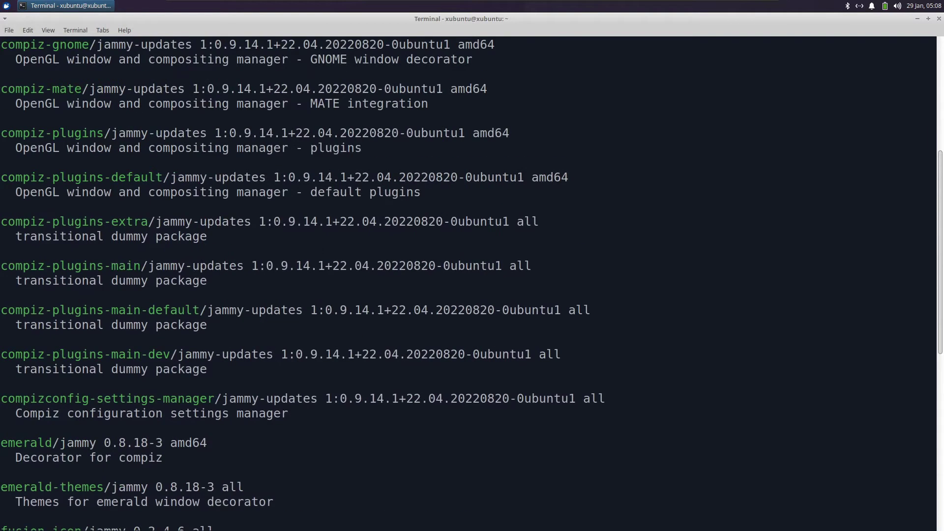
scroll(283, 221, "up", 5)
scroll(203, 363, "down", 3)
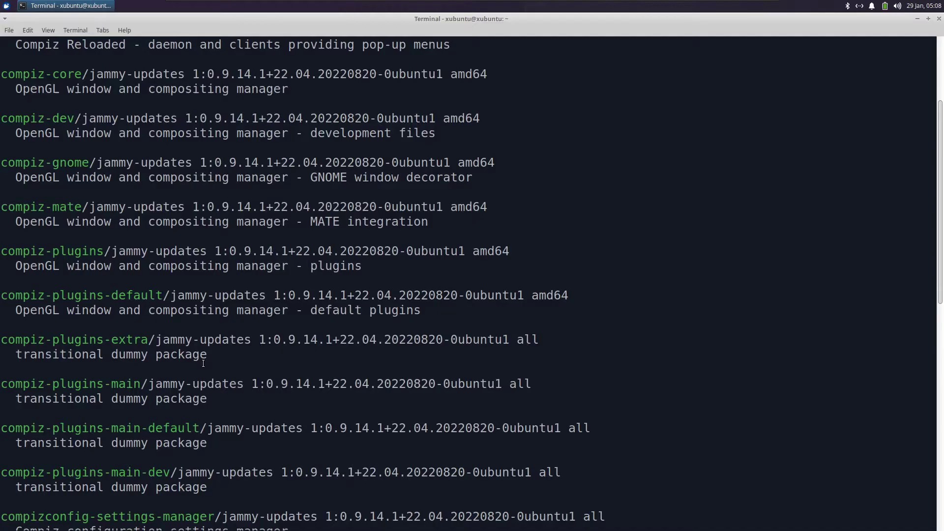
scroll(137, 431, "down", 3)
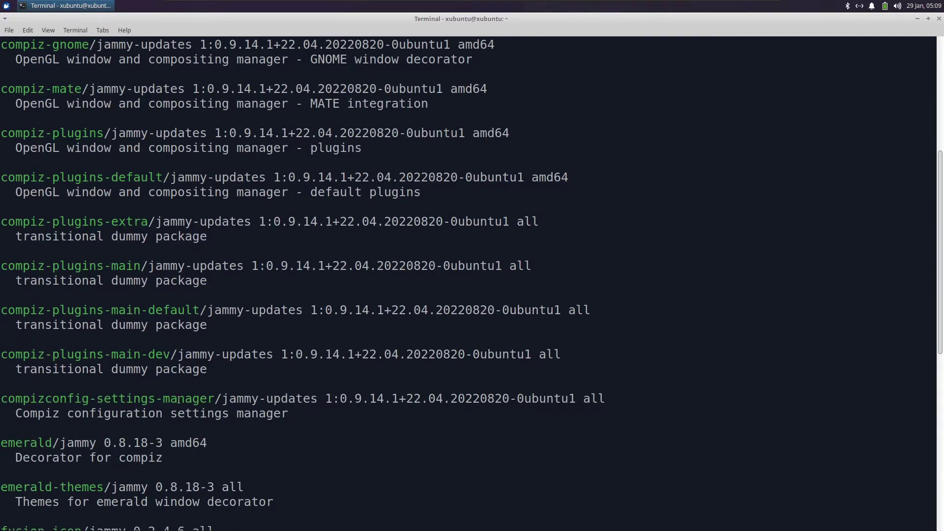
left_click_drag(1, 400, 215, 400)
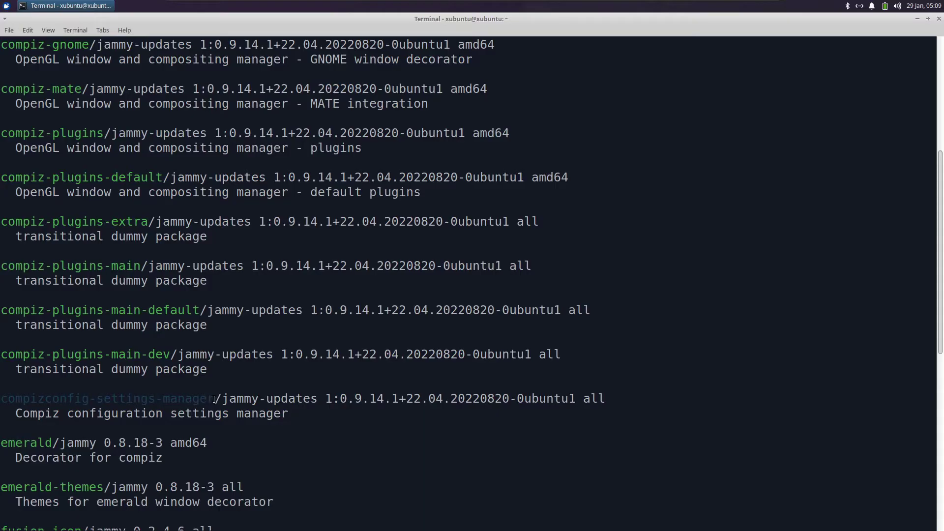
right_click(189, 401)
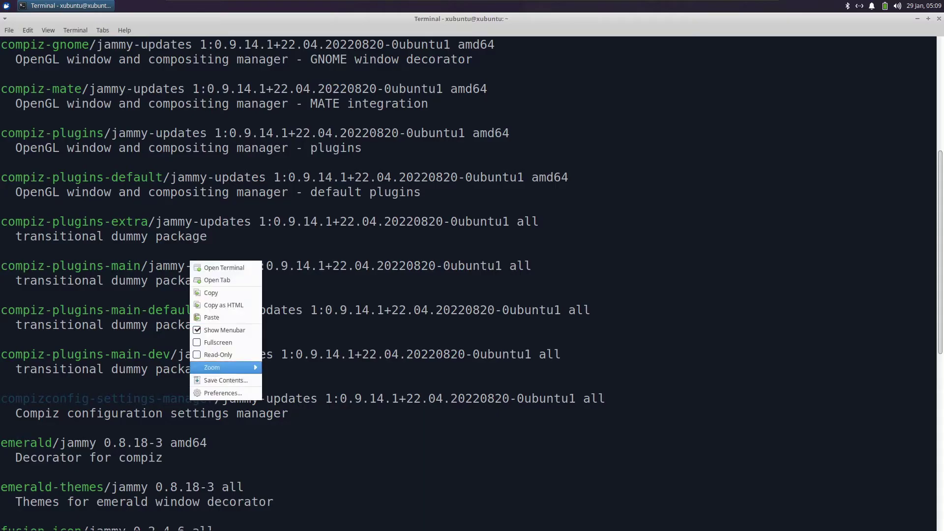
left_click(210, 293)
type("sudo a")
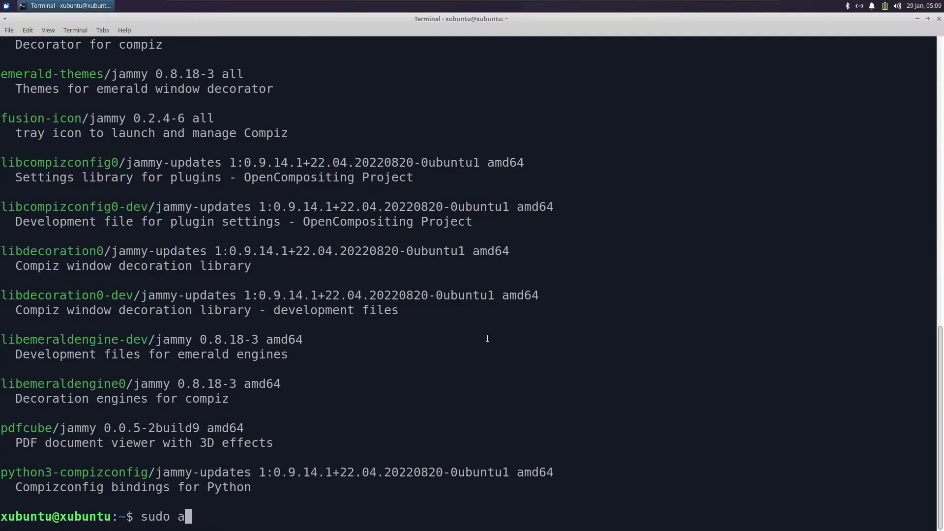
type("pt install")
key("ctrl+shift+v")
type("compiz")
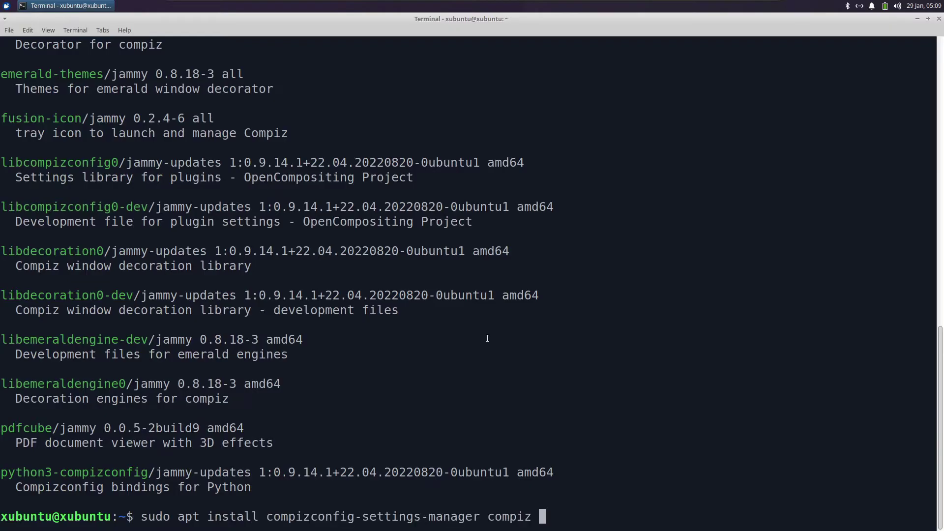
key("Return")
type("y")
key("Return")
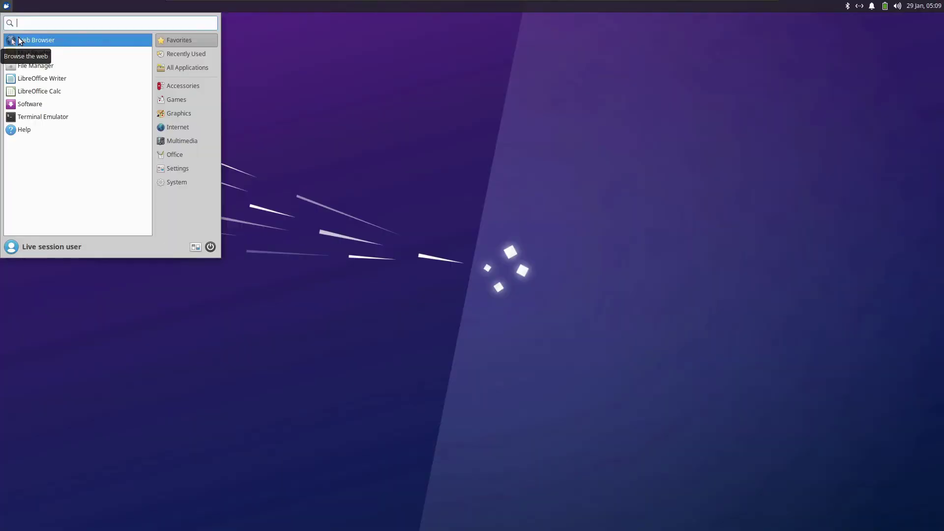
- Search for cold metal gtk and download Cold-Metal-No-Logo-GTK.tar.xz
key("Escape")
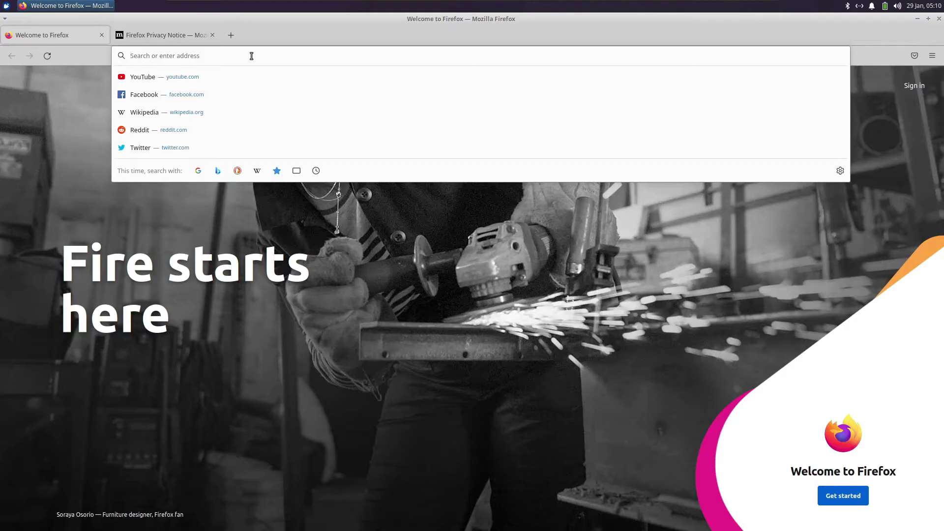
type("cold metal ")
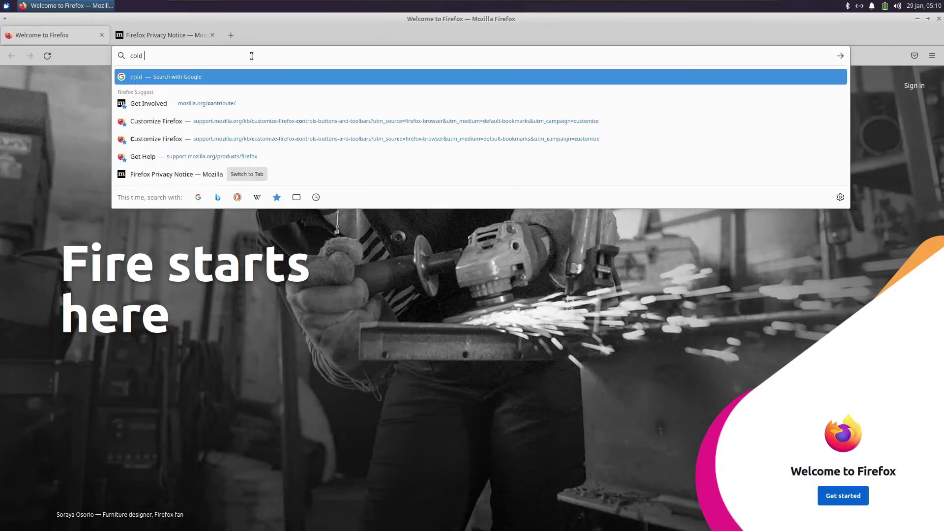
type("gtk")
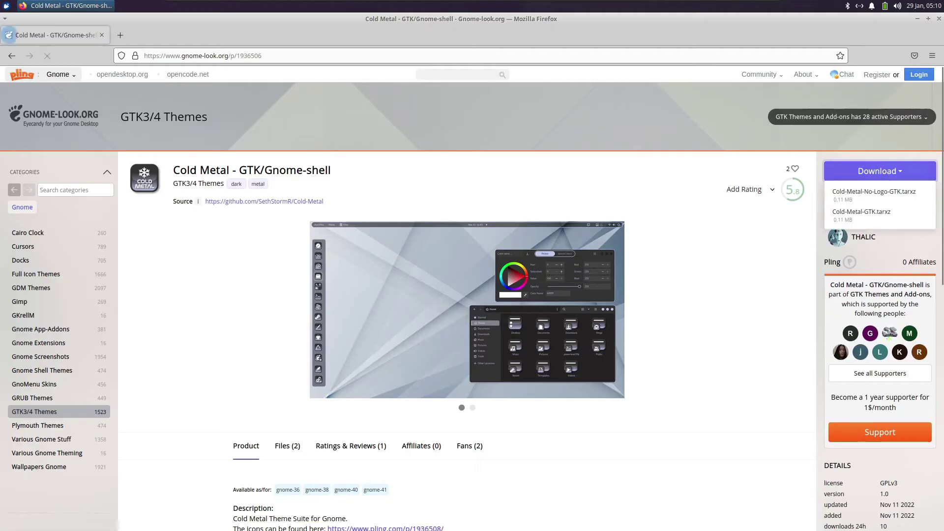
left_click(870, 196)
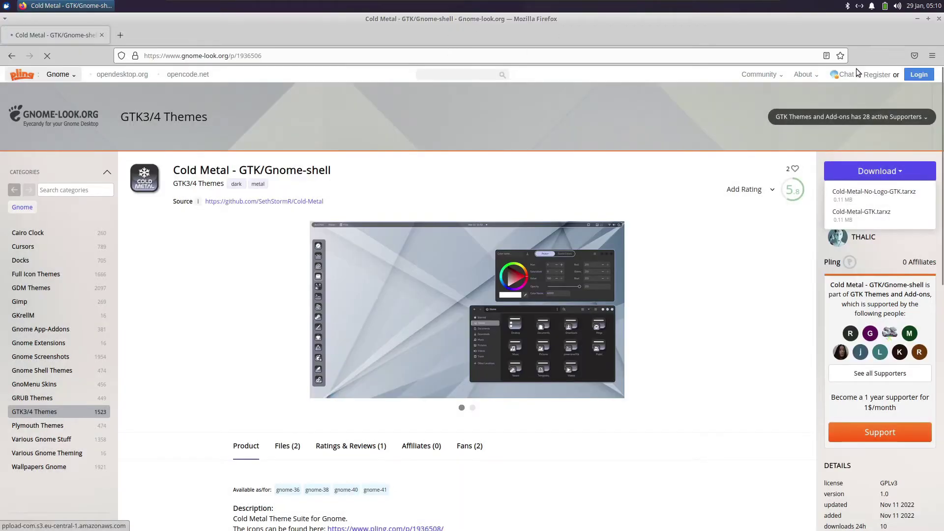
left_click(457, 76)
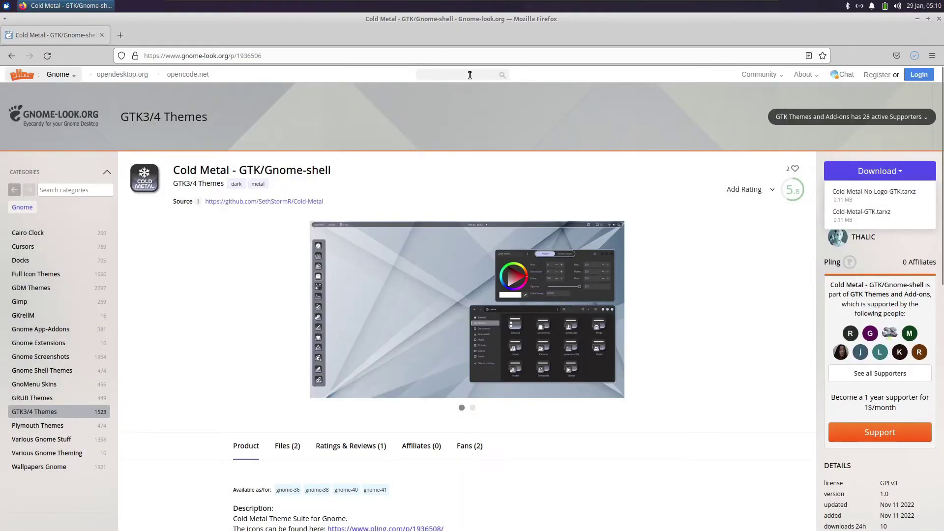
- Search gnome-look.org for nord icons and download the Zafiro Nord Dark icon theme
left_click(469, 77)
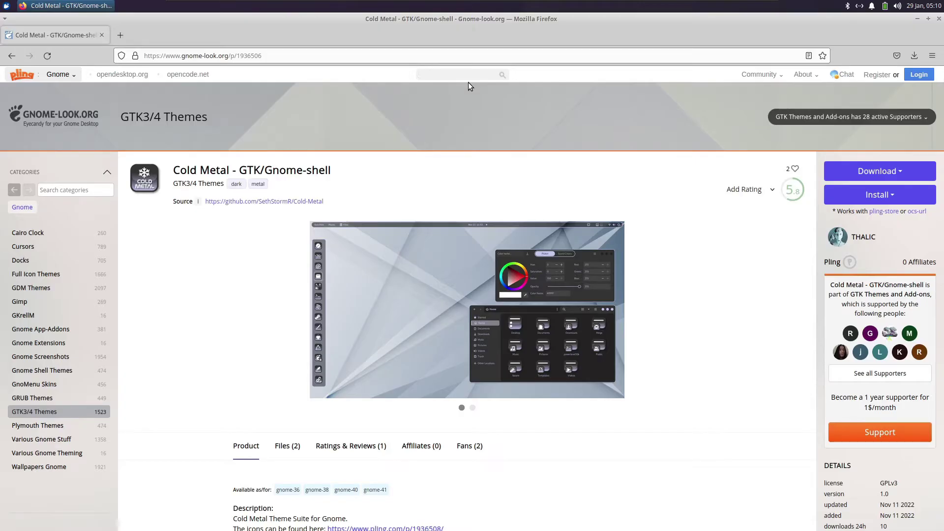
type("nord icons")
key("Return")
left_click(435, 228)
key("alt+Left")
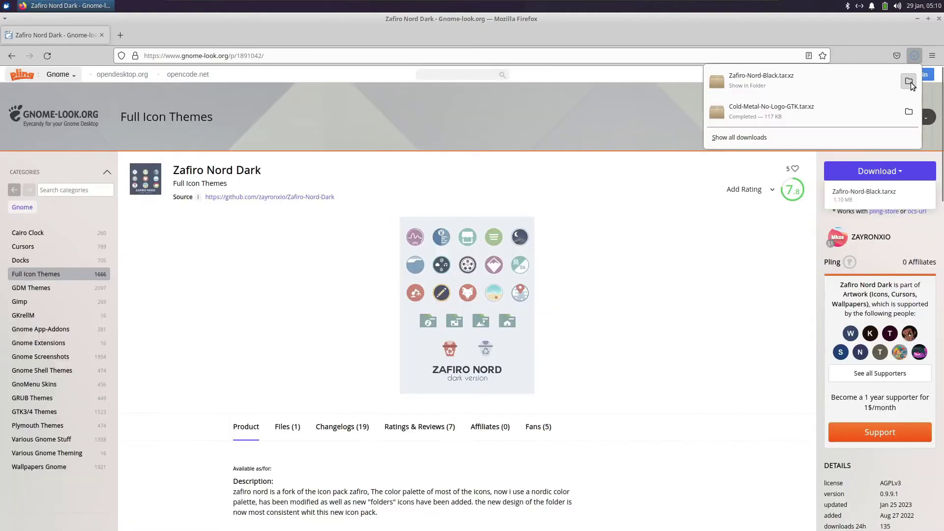
left_click(906, 79)
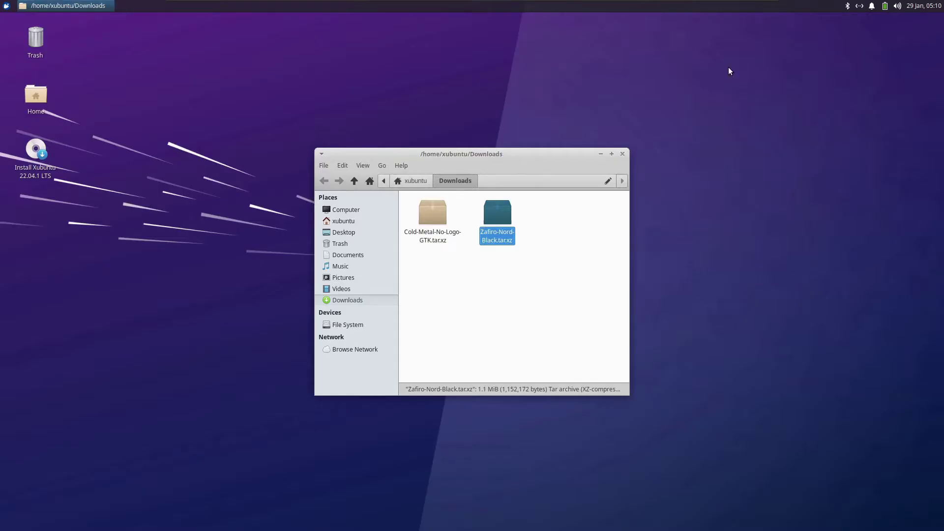
- Open the Zafiro-Nord-Black archive and create a hidden .icons folder in the home directory
double_click(499, 221)
left_click_drag(533, 165, 190, 144)
left_click_drag(428, 165, 517, 156)
left_click(428, 211)
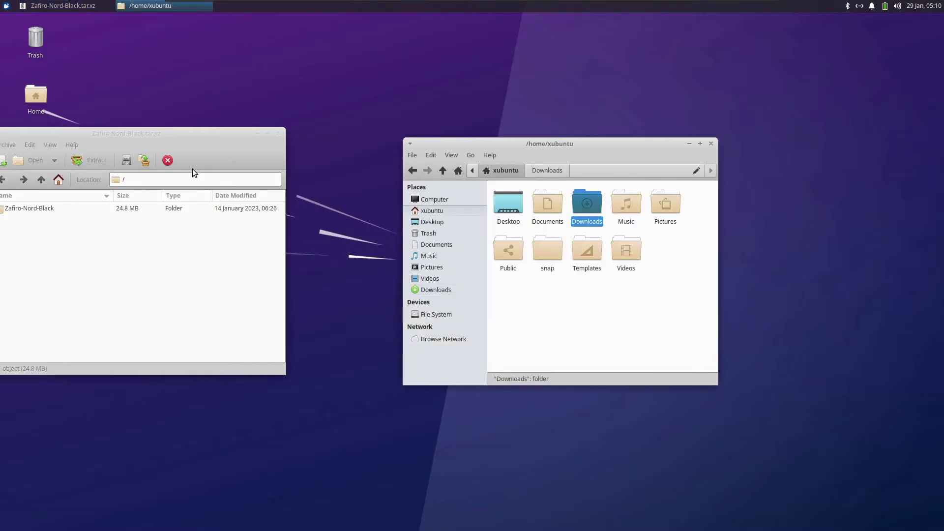
left_click_drag(201, 136, 307, 156)
left_click(528, 329)
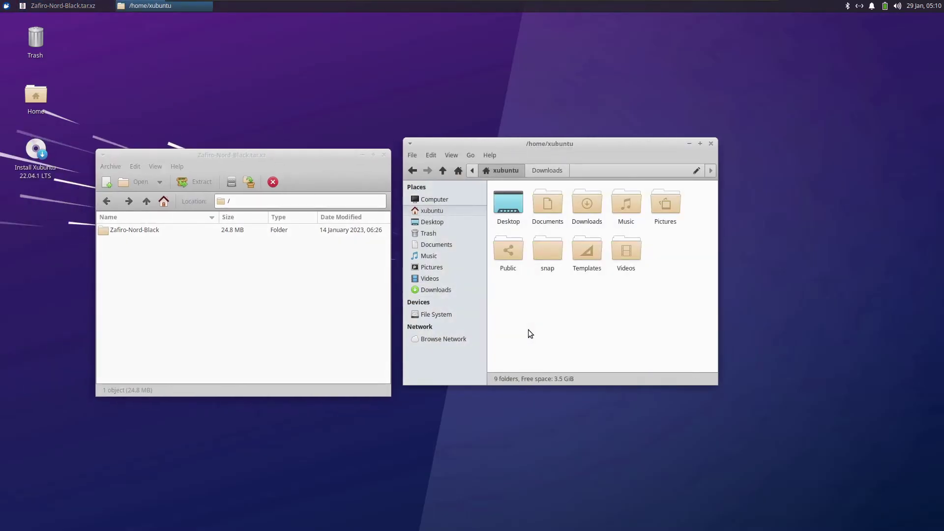
key("ctrl+shift+n")
type(".ico")
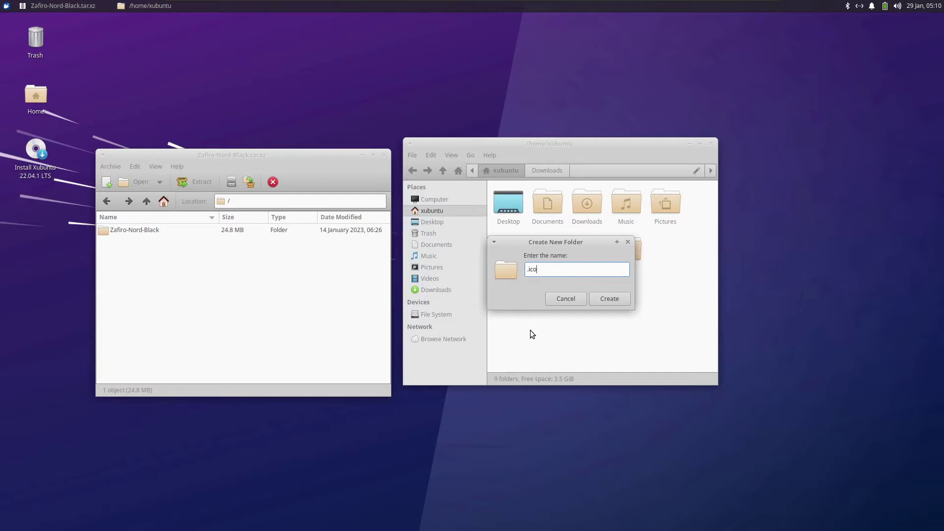
type("ns")
key("Return")
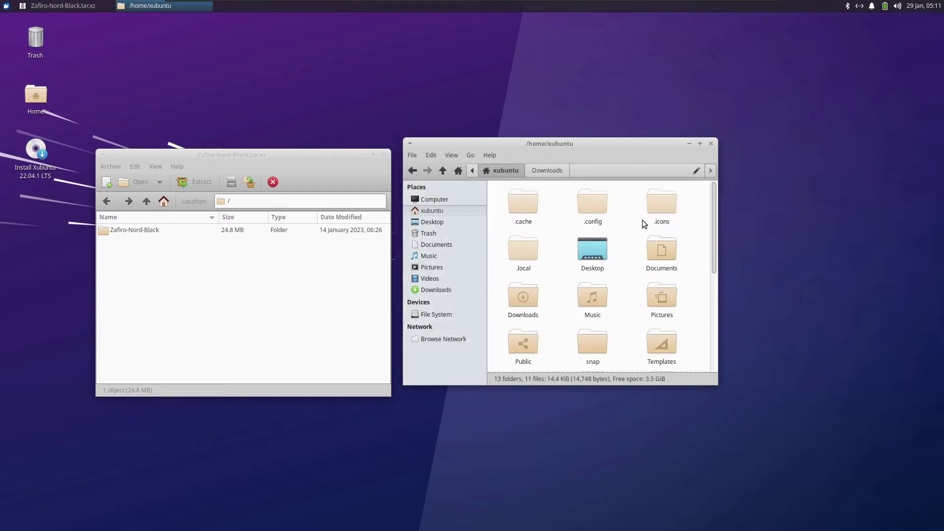
- Extract the Zafiro-Nord-Black folder from the archive into .icons
double_click(655, 205)
left_click(133, 238)
left_click_drag(133, 237, 518, 214)
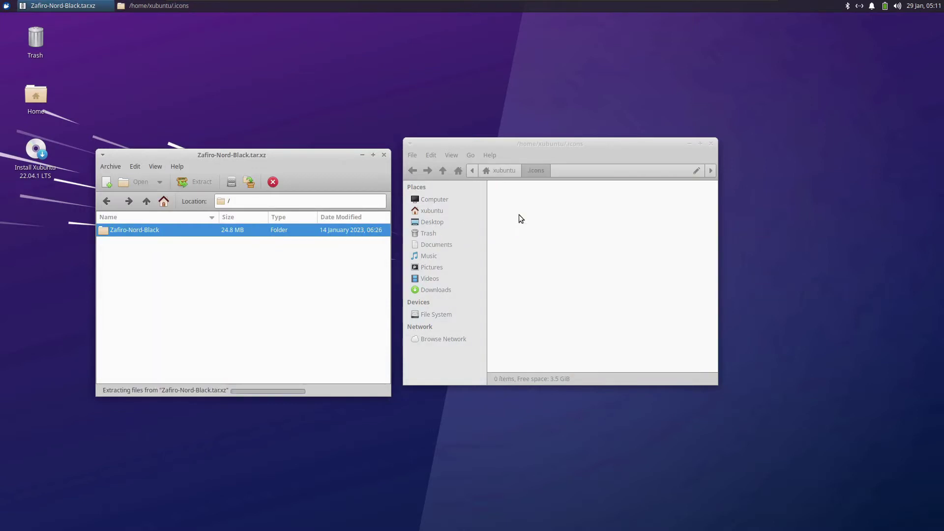
left_click(524, 273)
- Choose Zafiro-Nord-Black under Appearance > Icons in Settings Manager, then close the settings
left_click(6, 6)
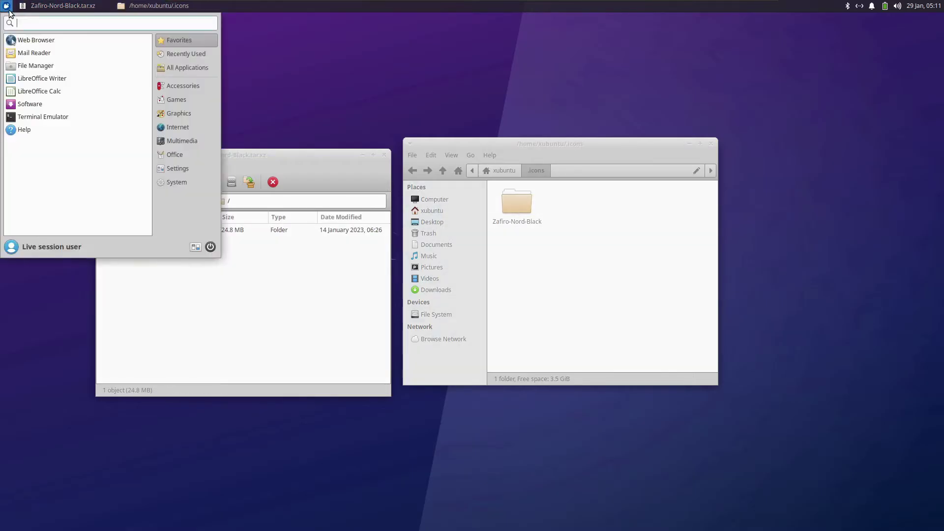
left_click(194, 247)
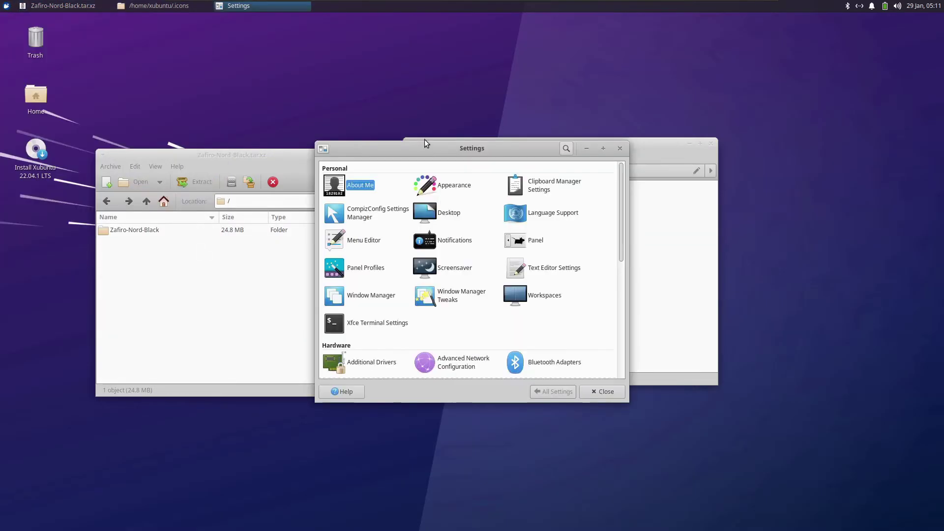
left_click(452, 187)
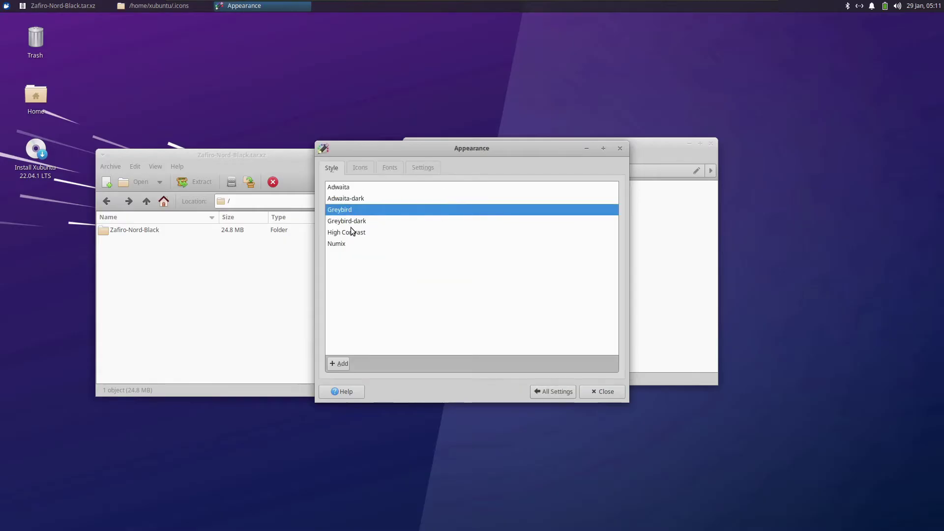
left_click(370, 169)
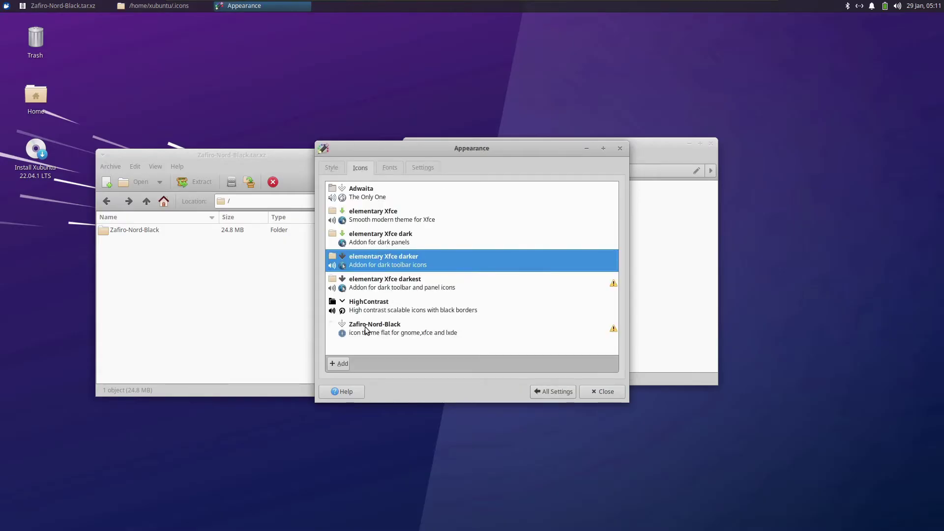
left_click(408, 330)
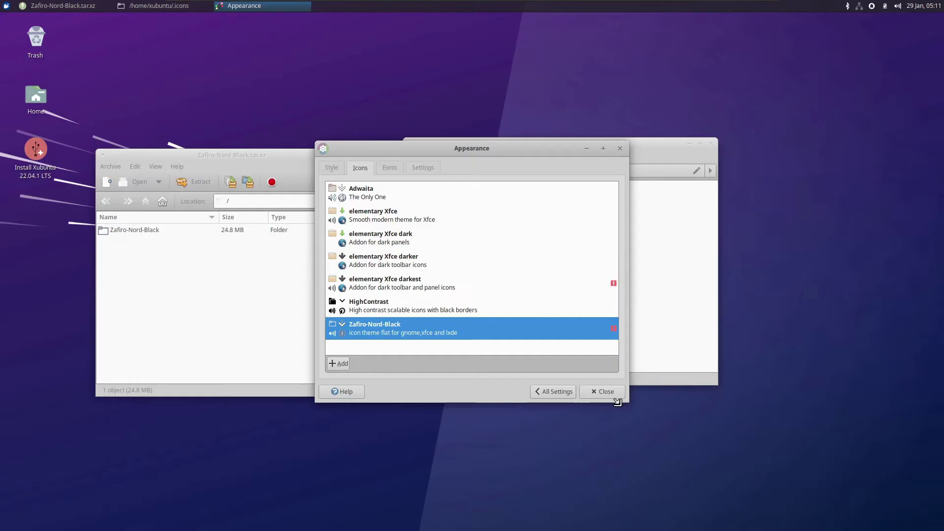
left_click(602, 392)
left_click(6, 5)
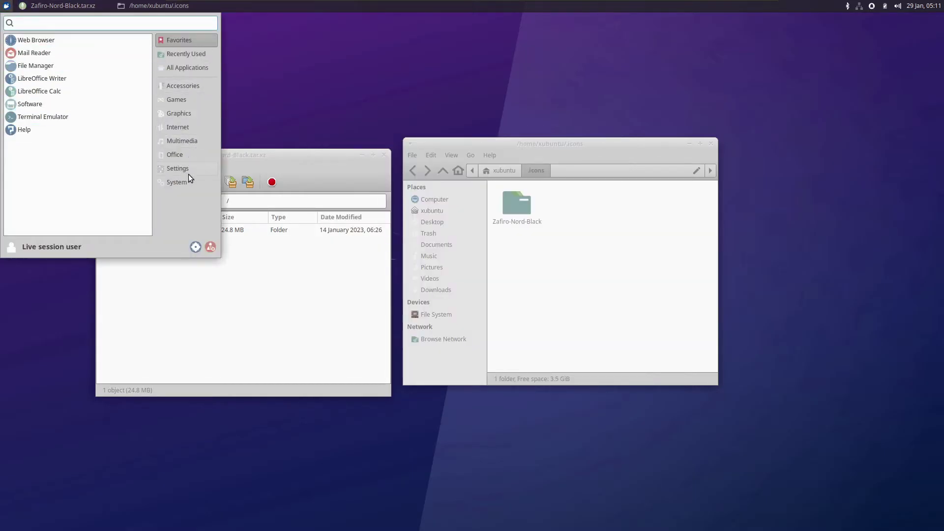
left_click(284, 95)
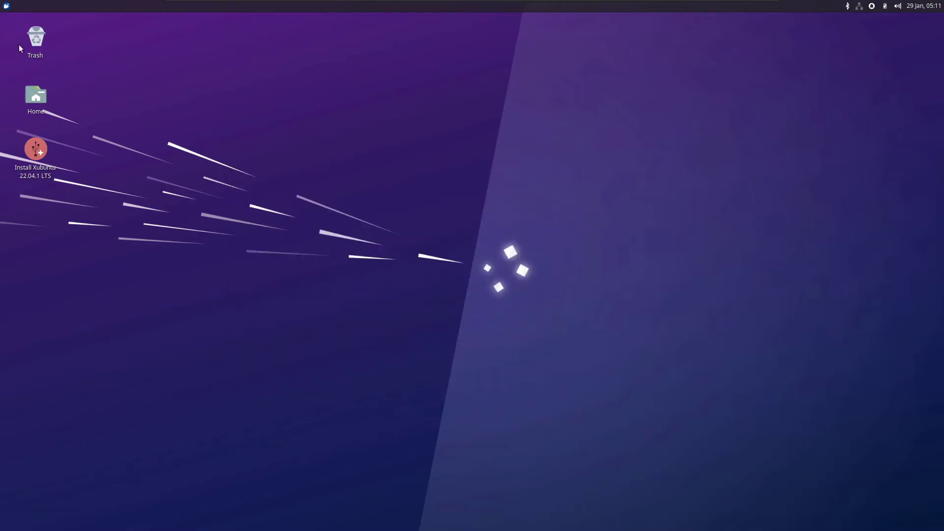
- Set the panel Mode to Vertical in Panel Preferences, then launch the web browser
mouse_move(16, 142)
left_mouse_down()
mouse_move(171, 222)
mouse_move(22, 152)
left_mouse_up()
right_click(158, 5)
mouse_move(187, 69)
left_click(275, 82)
left_click(486, 237)
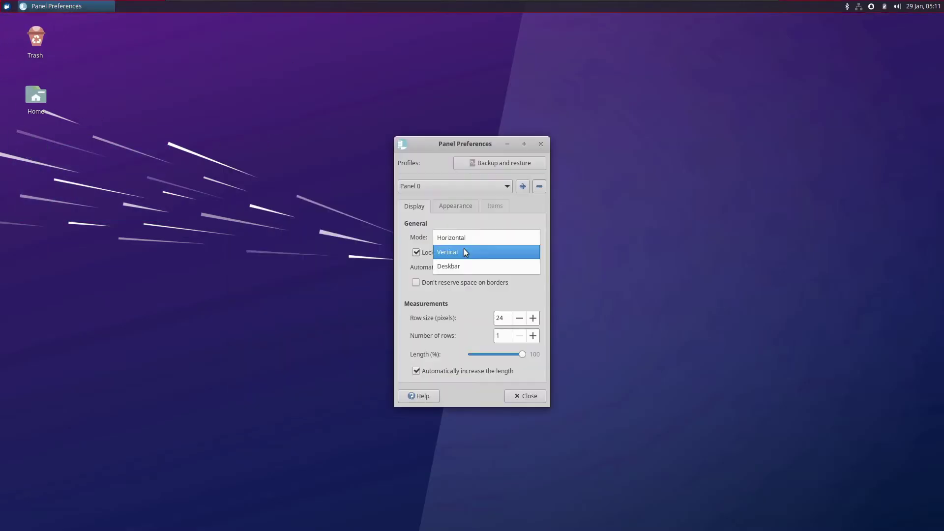
left_click(464, 250)
left_click(524, 395)
left_click(6, 7)
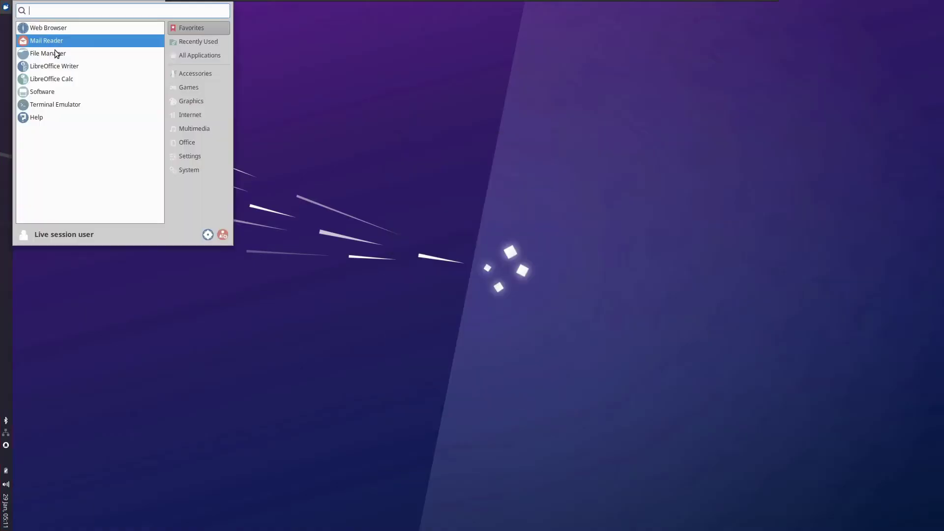
left_click(52, 22)
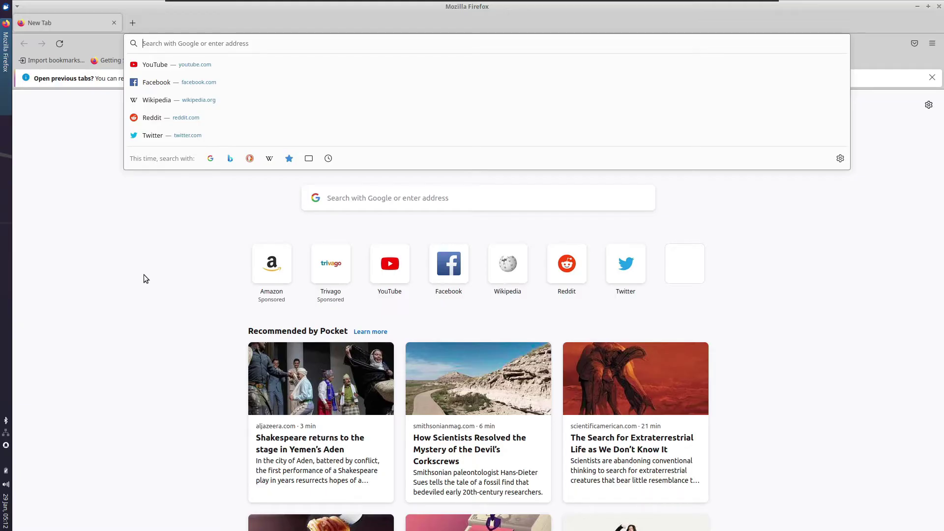
- Search 'firefox apt omgubuntu' and open the OMG! Ubuntu article on installing Firefox as a .deb
type("fir")
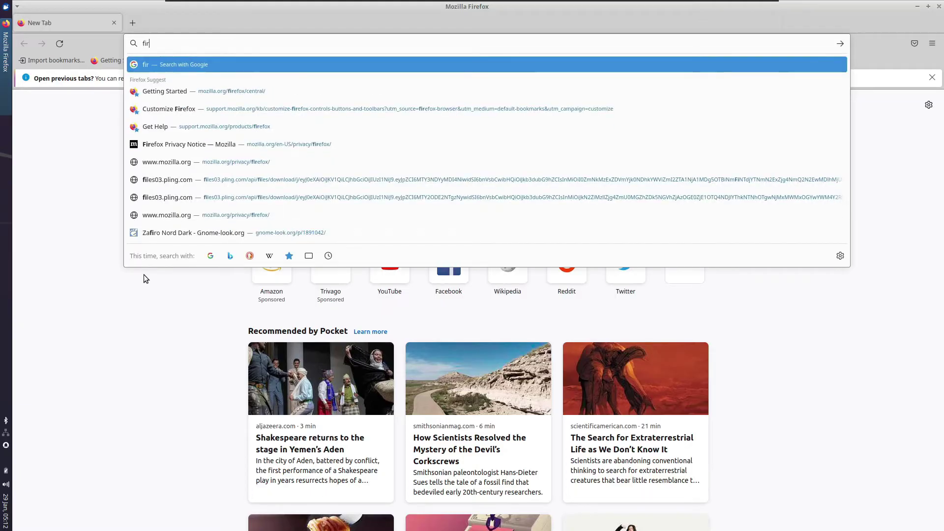
type("efox apt omgubuntu")
key("Return")
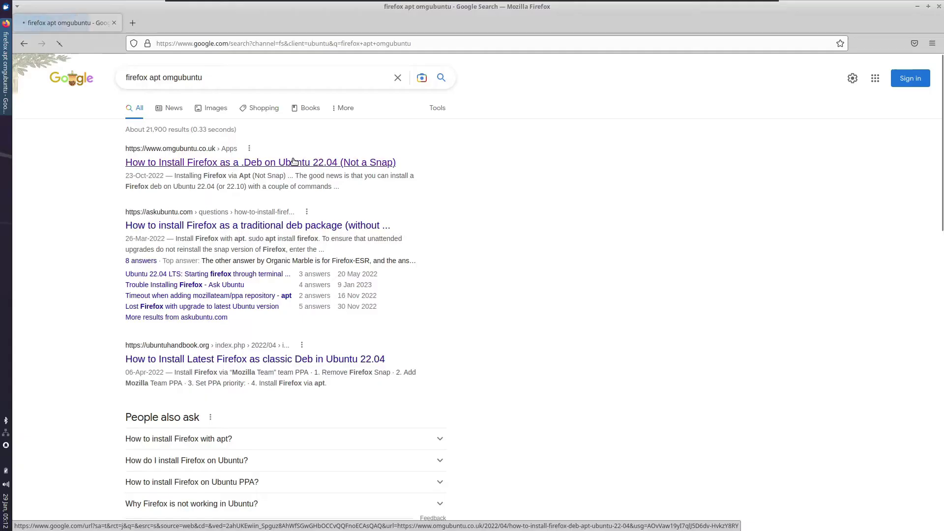
left_click(231, 173)
scroll(479, 378, "down", 3)
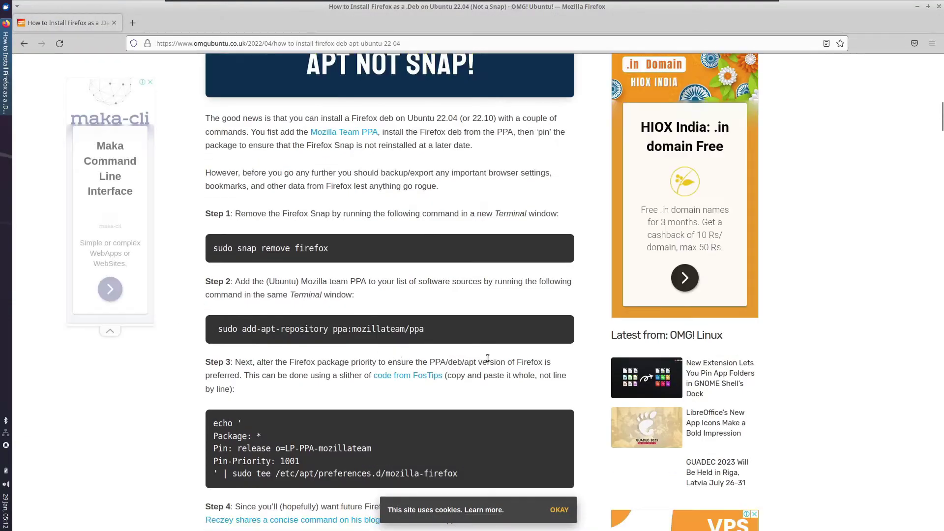
- Launch Mousepad and copy the add-apt-repository command and echo pin-priority block into it
key("ctrl+alt+t")
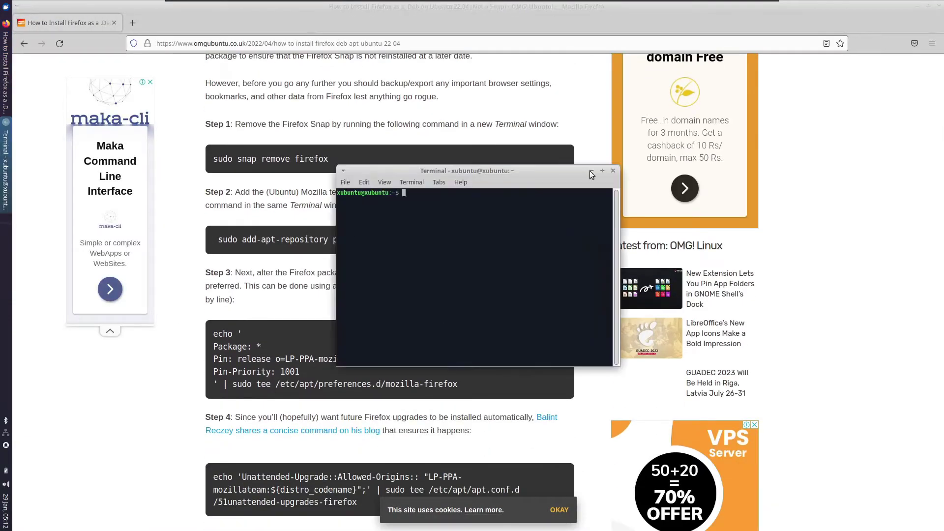
left_click(621, 167)
left_click(5, 8)
type("mousepad")
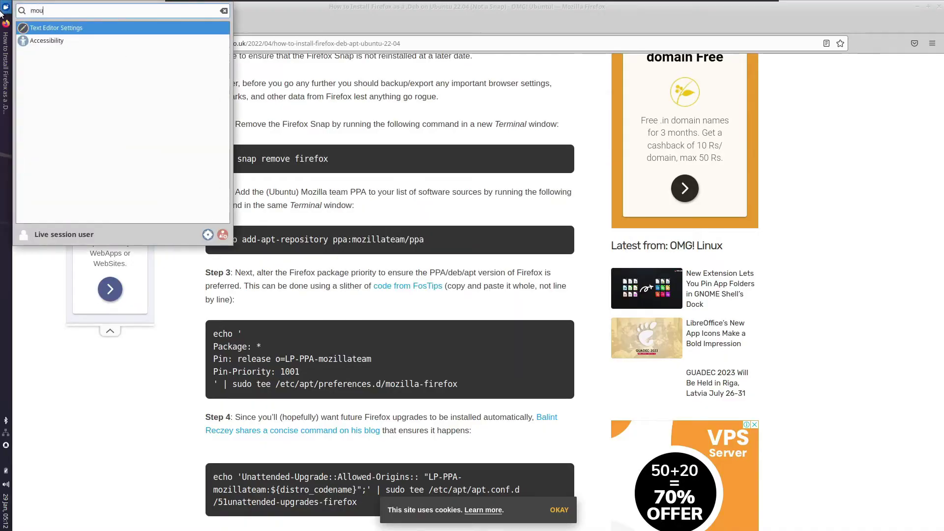
key("Return")
triple_click(246, 230)
key("ctrl+c")
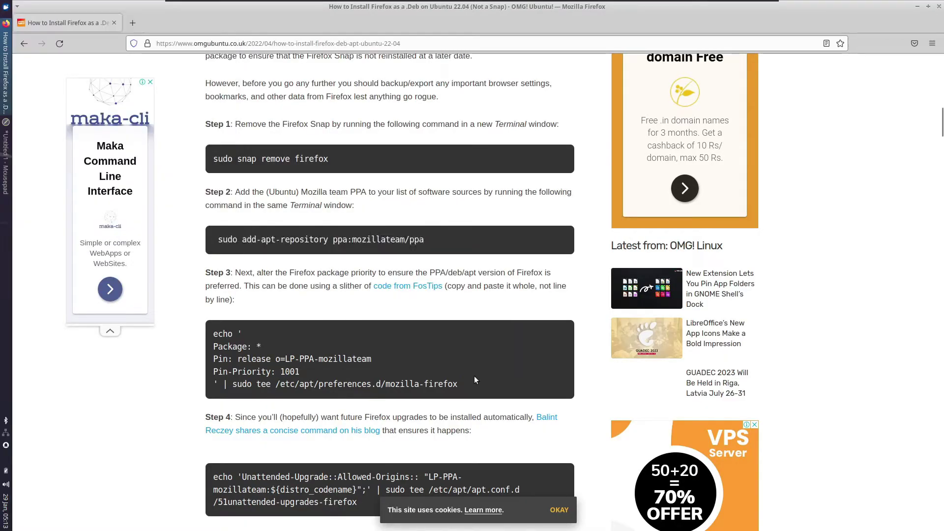
left_click_drag(214, 333, 457, 384)
key("ctrl+v")
key("ctrl+v")
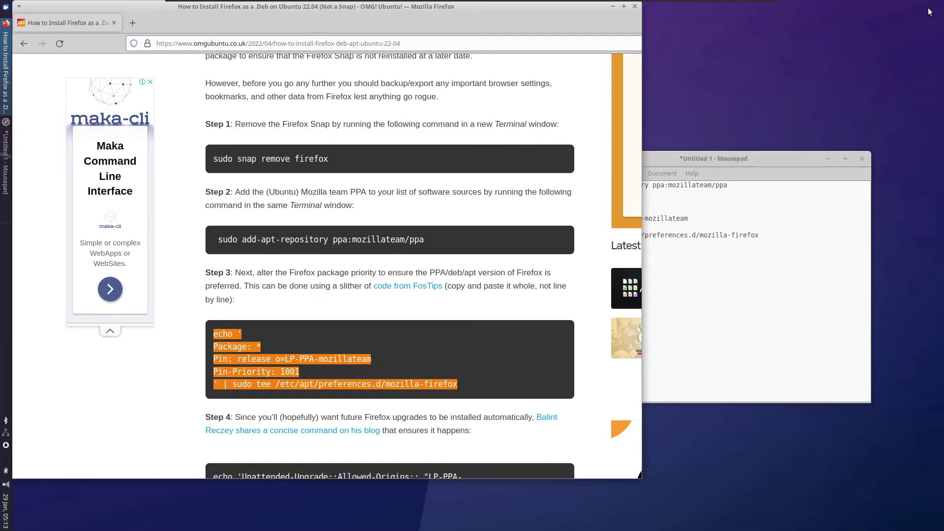
left_click(929, 6)
- Close Firefox and run 'sudo snap remove firefox' in a new terminal
left_click(635, 6)
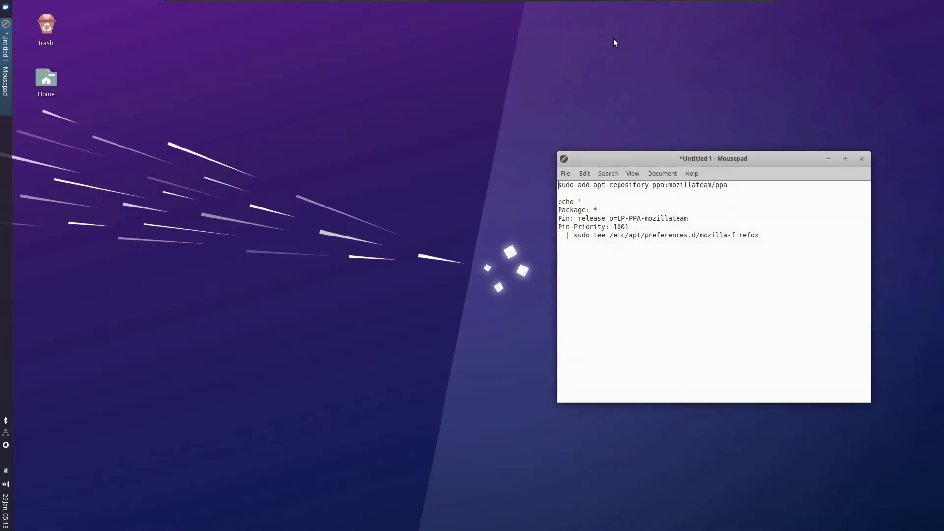
key("ctrl+alt+t")
left_click_drag(476, 167, 328, 144)
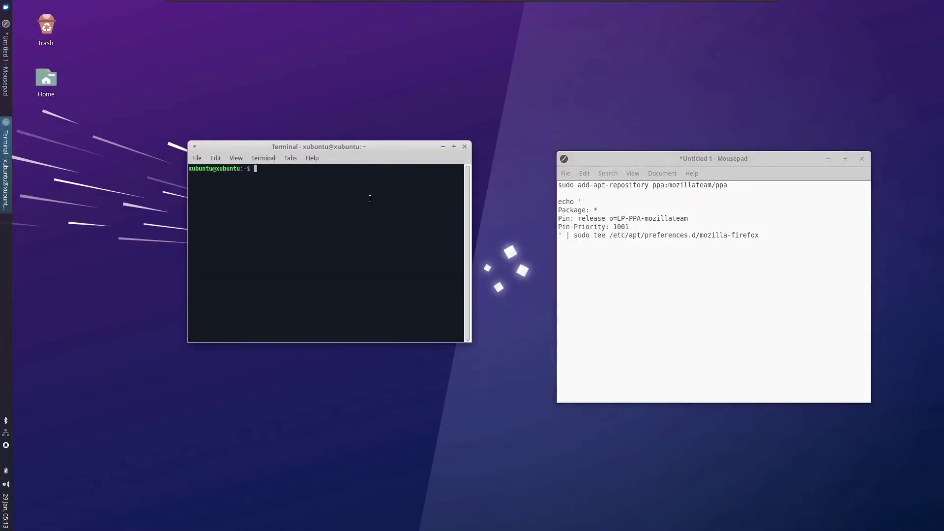
type("sudo snap remove")
type("firefox")
key("Return")
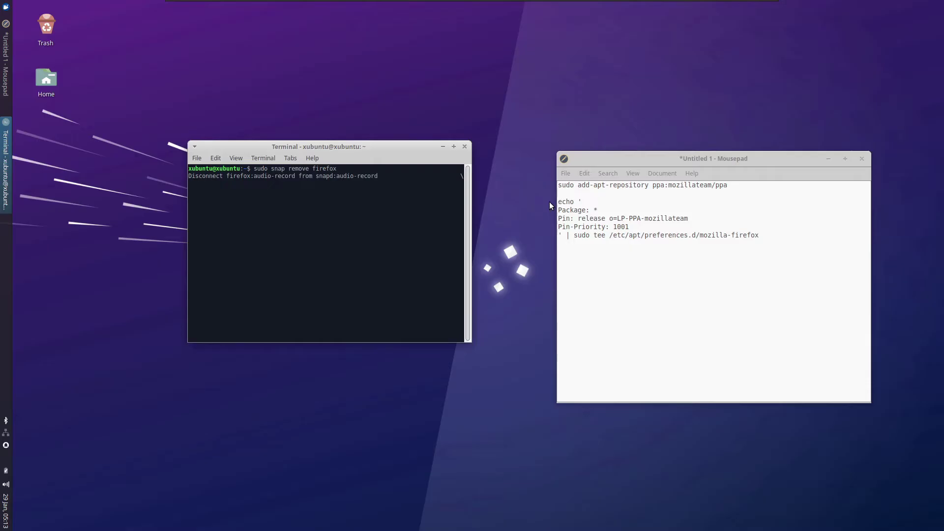
- Launch CompizConfig Settings Manager and tick Animations under Effects, enabling OpenGL too
left_click(3, 7)
type("com")
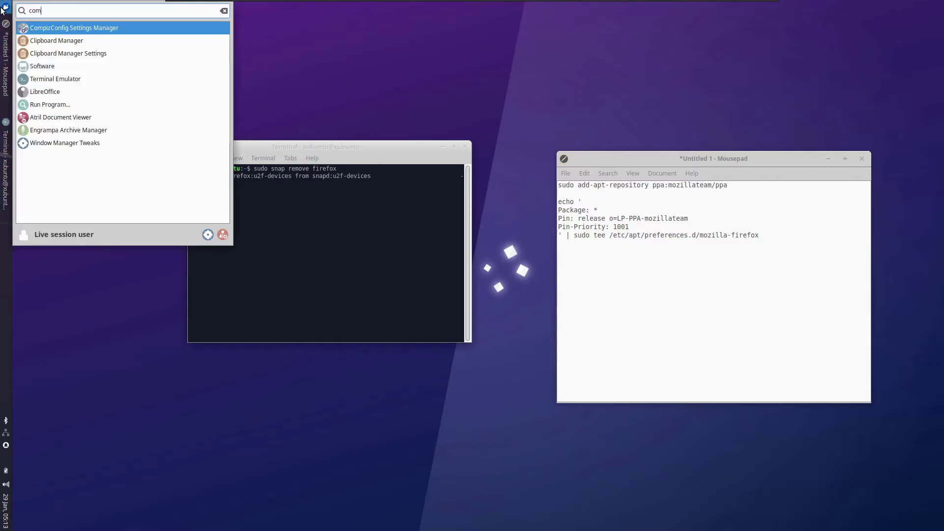
key("Return")
left_click(494, 302)
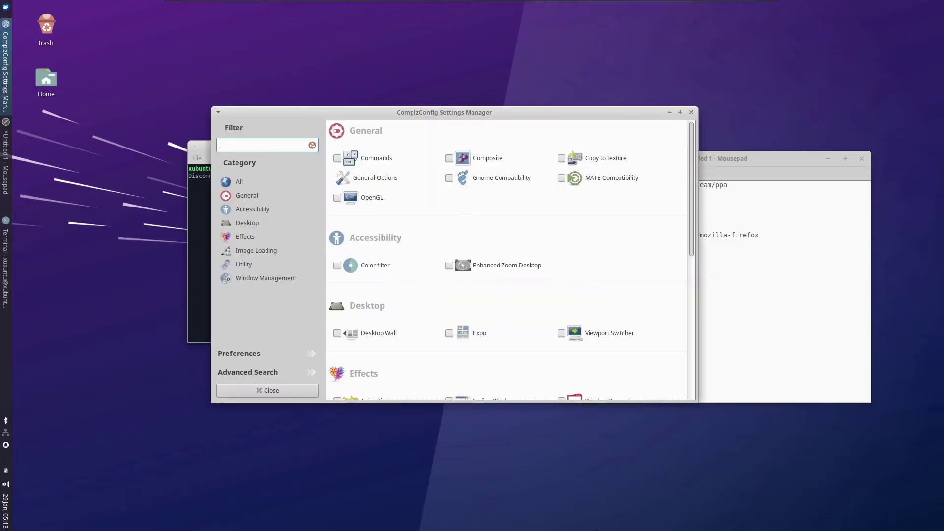
scroll(513, 361, "down", 5)
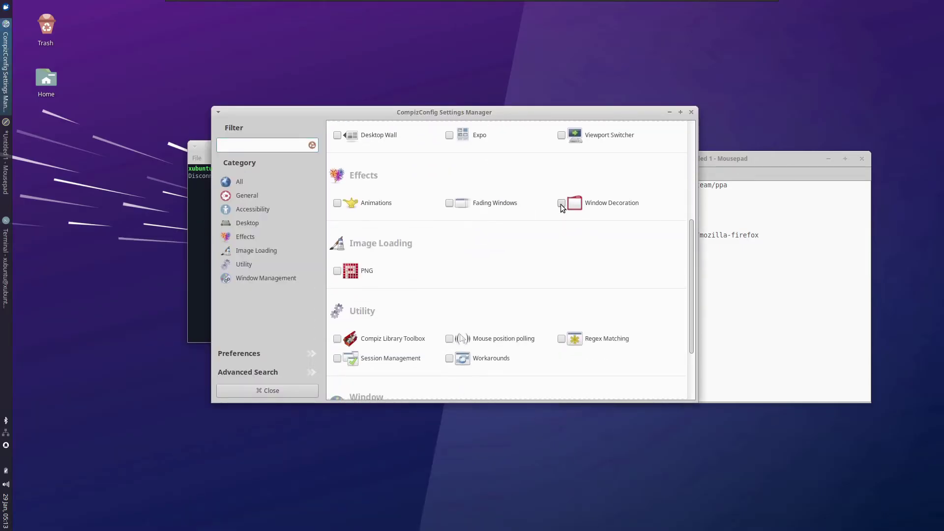
scroll(420, 311, "down", 3)
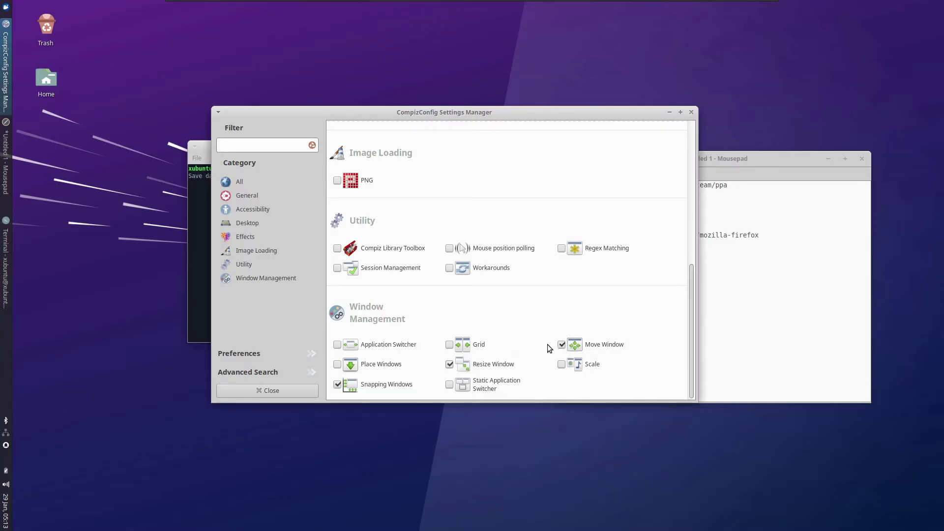
scroll(521, 346, "up", 5)
left_click(337, 281)
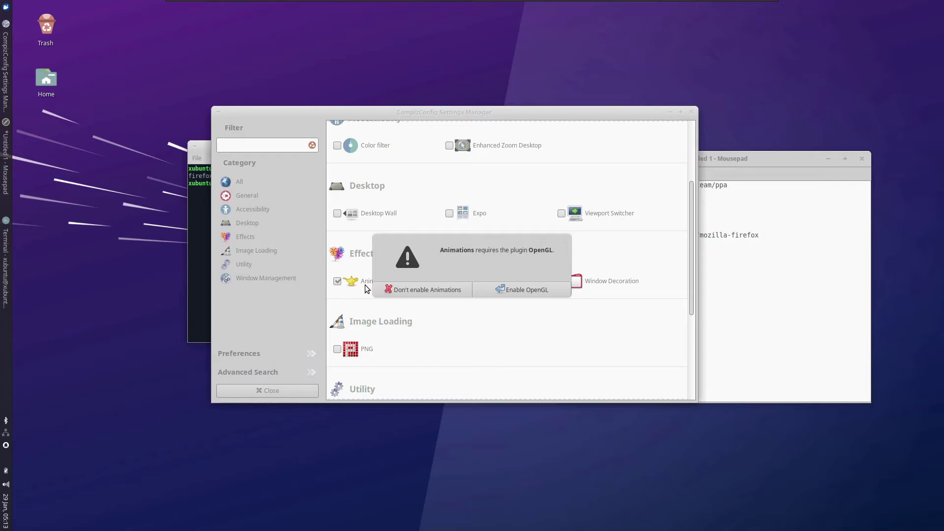
left_click(485, 289)
scroll(470, 308, "down", 10)
scroll(471, 312, "up", 5)
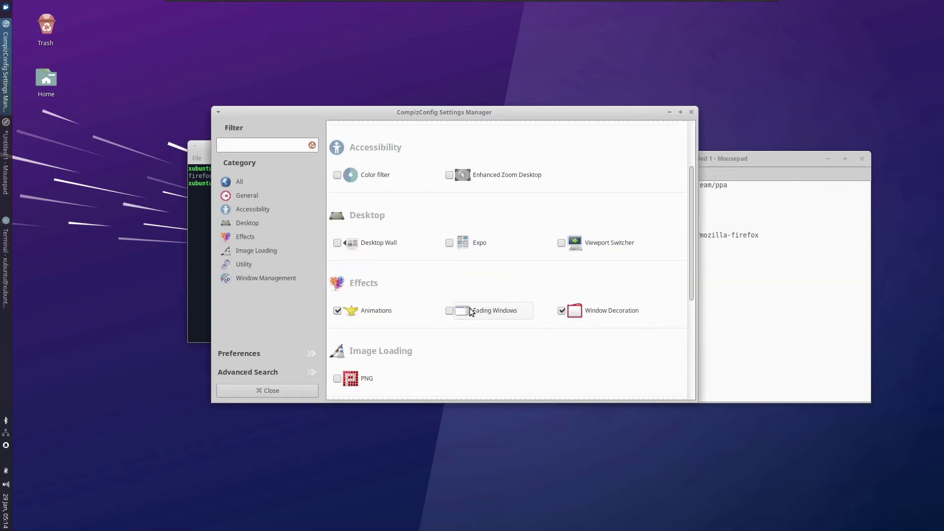
- Open the Animations plugin settings and edit the Glide 2 open-animation entry
left_click(374, 311)
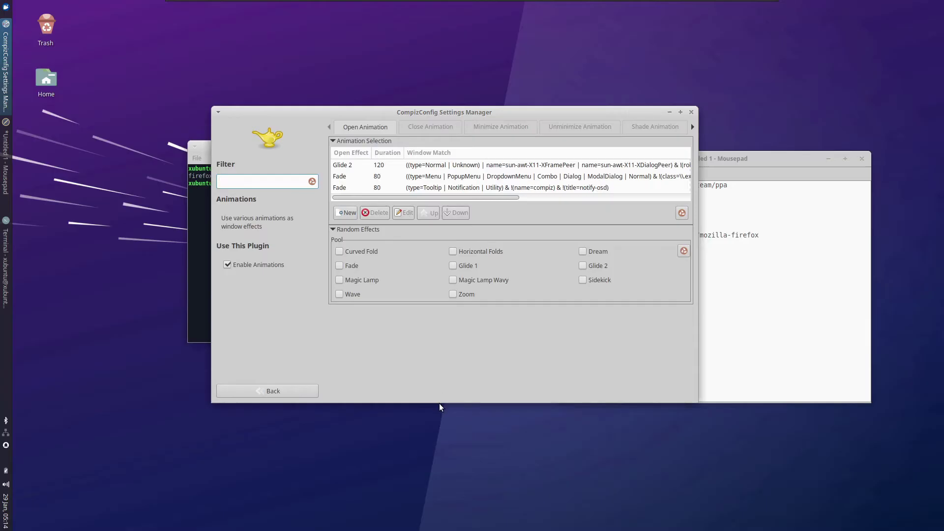
left_click_drag(441, 401, 441, 459)
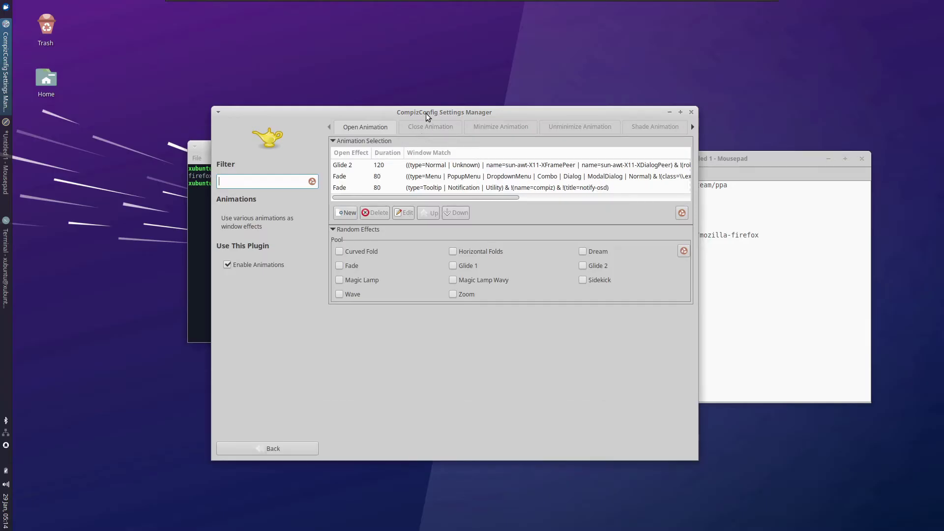
left_click_drag(426, 114, 534, 273)
left_click_drag(746, 186, 557, 184)
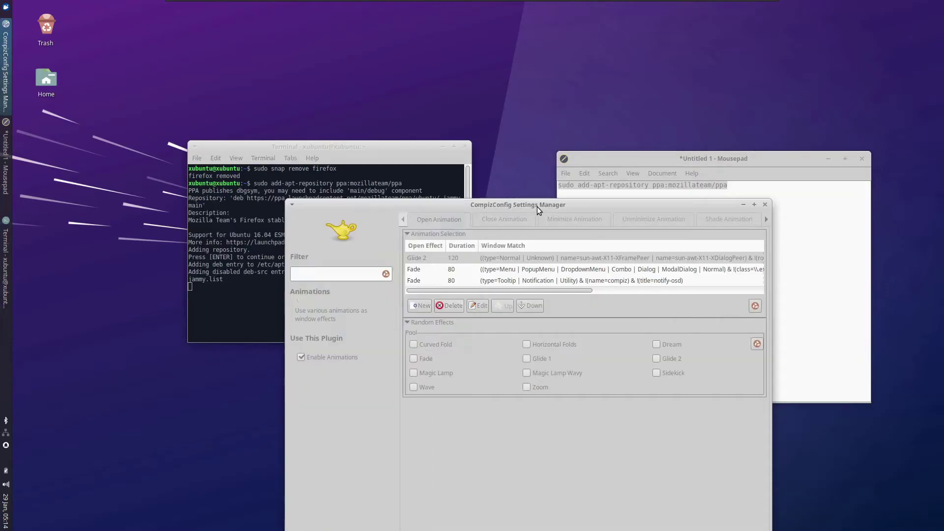
double_click(430, 258)
left_click_drag(435, 223, 226, 260)
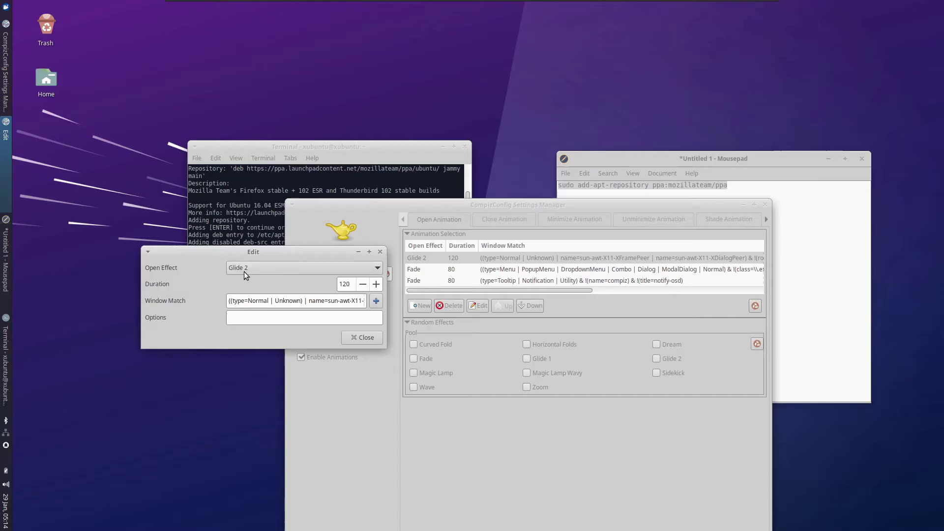
left_click(247, 270)
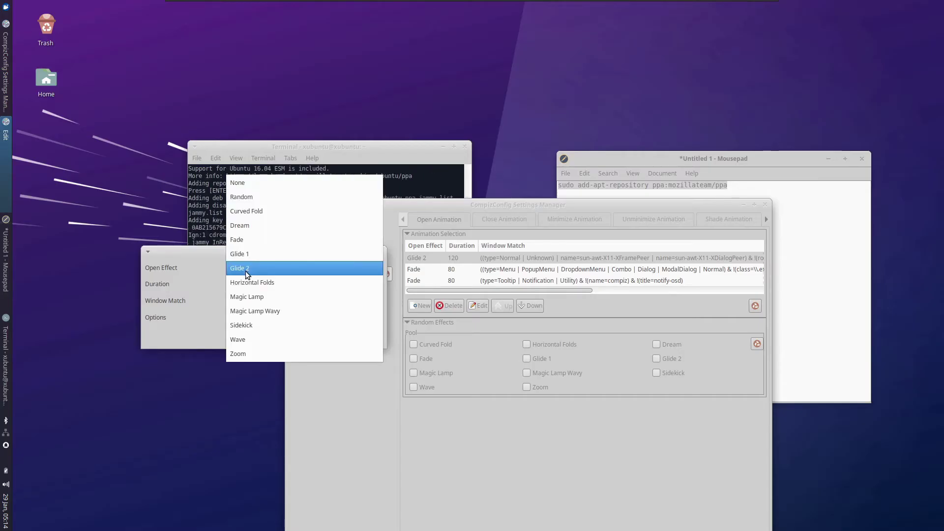
left_click(246, 271)
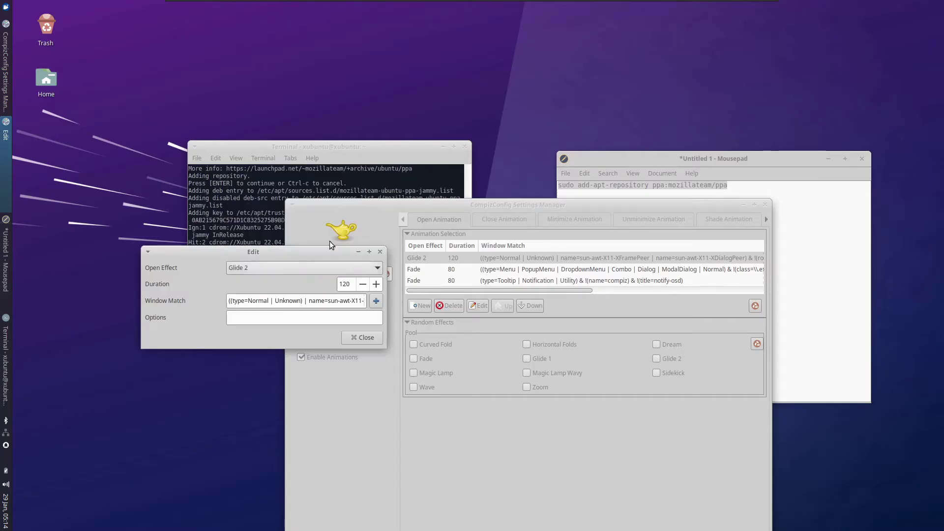
- Change the open effect to Zoom with duration 300 and close the editor
left_click(347, 285)
left_click_drag(347, 285, 302, 284)
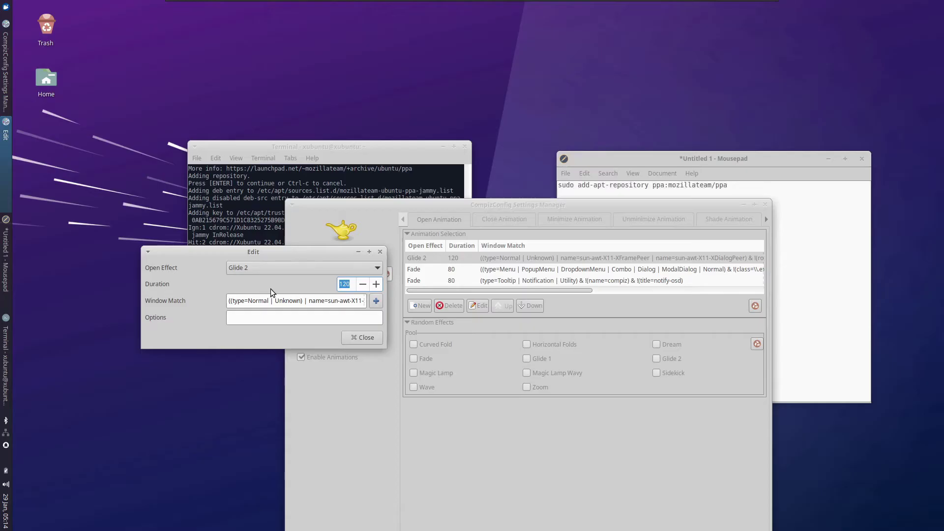
left_click(272, 268)
left_click(249, 354)
left_click(348, 286)
double_click(347, 286)
type("300")
left_click(368, 339)
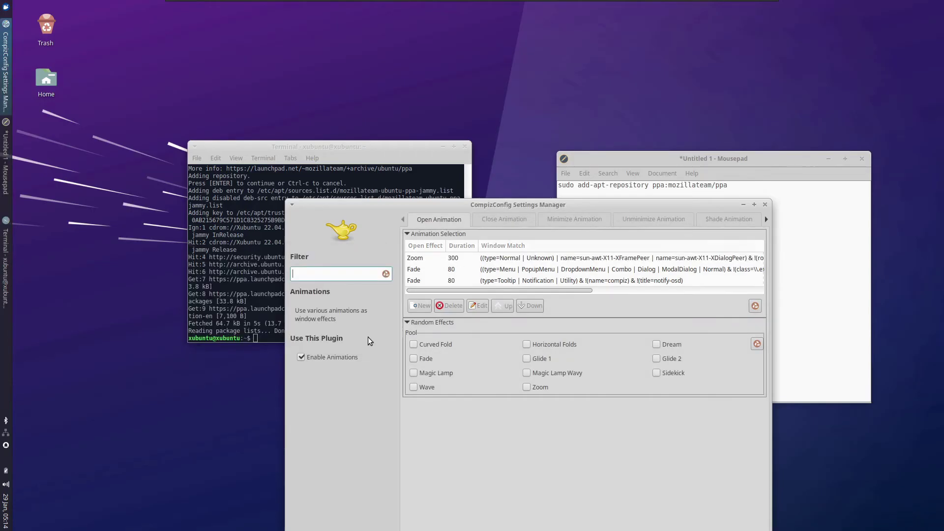
left_click(501, 272)
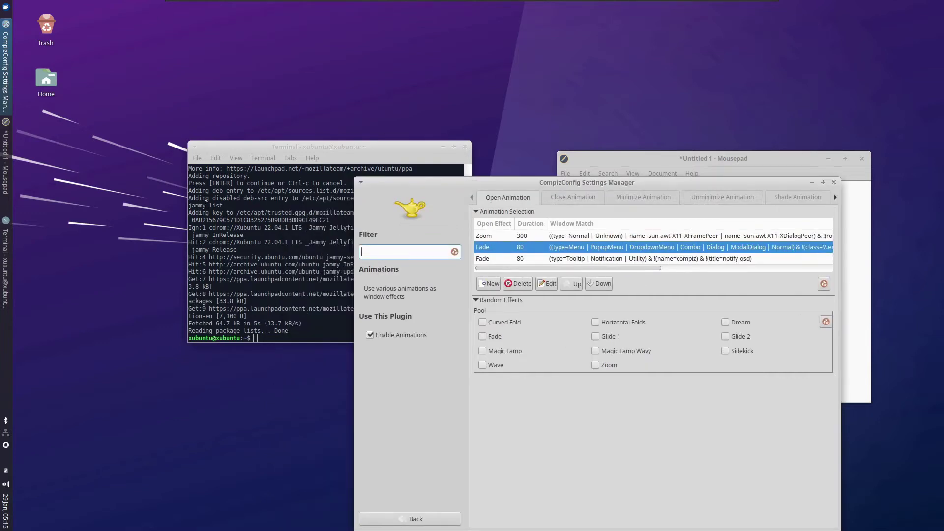
left_click(310, 149)
left_click_drag(314, 144, 255, 152)
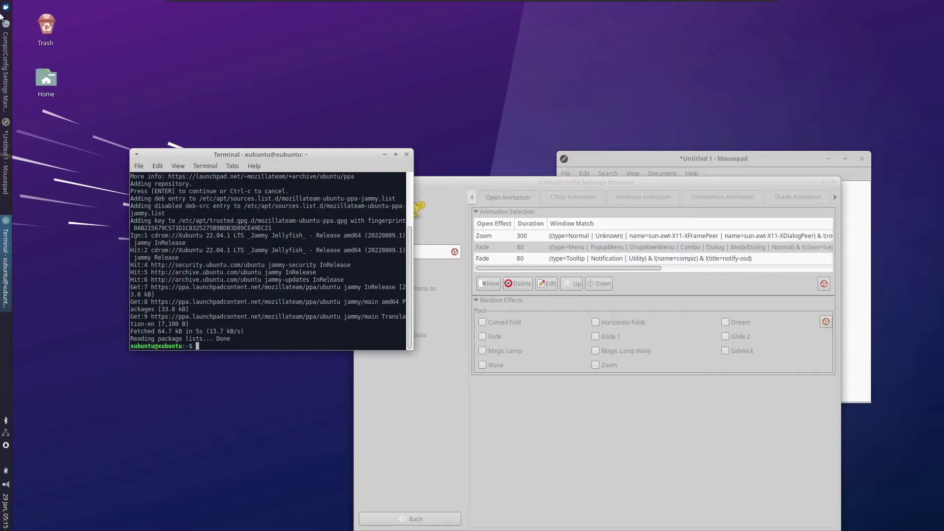
- Paste the echo pin-priority block from Mousepad into the terminal to pin Firefox to mozillateam
type("compiz --repla")
key("BackSpace")
key("BackSpace")
key("BackSpace")
key("BackSpace")
key("BackSpace")
key("BackSpace")
key("BackSpace")
key("BackSpace")
key("BackSpace")
key("BackSpace")
key("BackSpace")
key("BackSpace")
key("BackSpace")
left_click(688, 159)
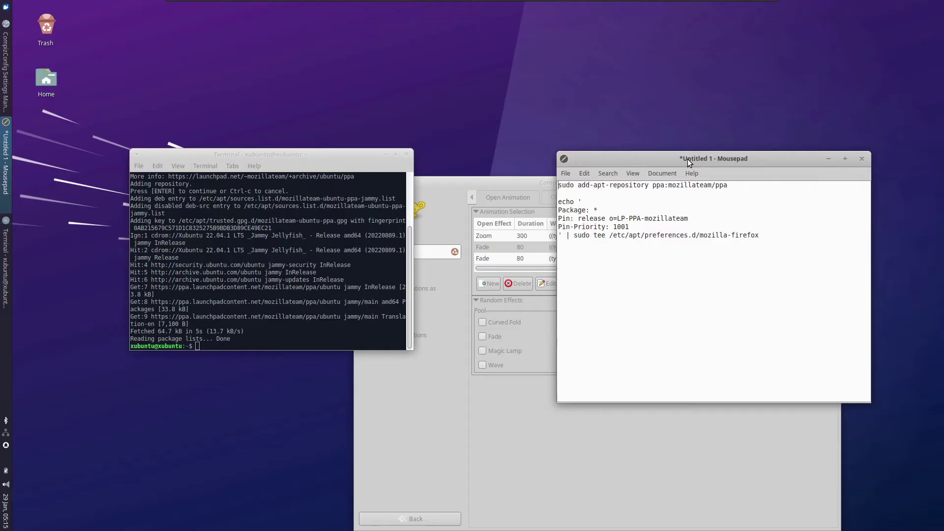
left_click_drag(759, 235, 558, 200)
middle_click(258, 300)
key("Return")
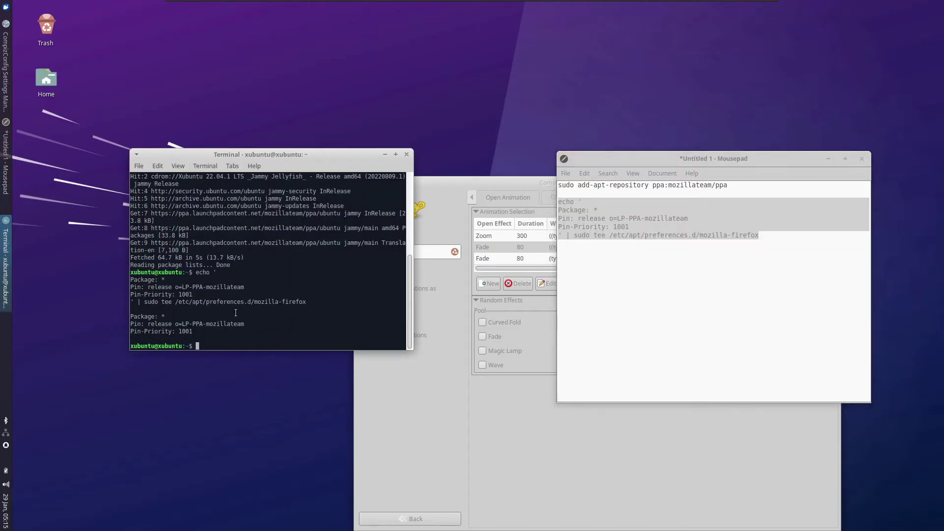
- Install Firefox with sudo apt install firefox, answering y
type("sudo apt install firefox")
key("Return")
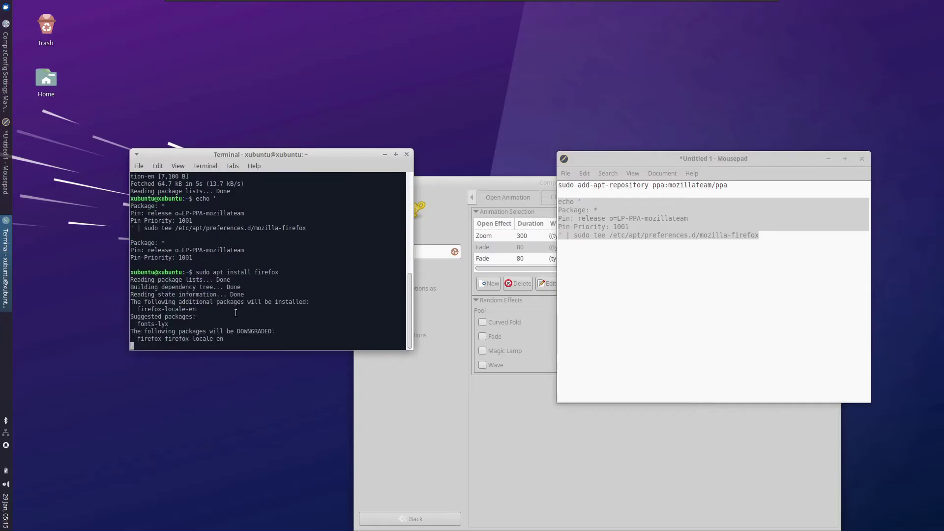
type("y")
key("Return")
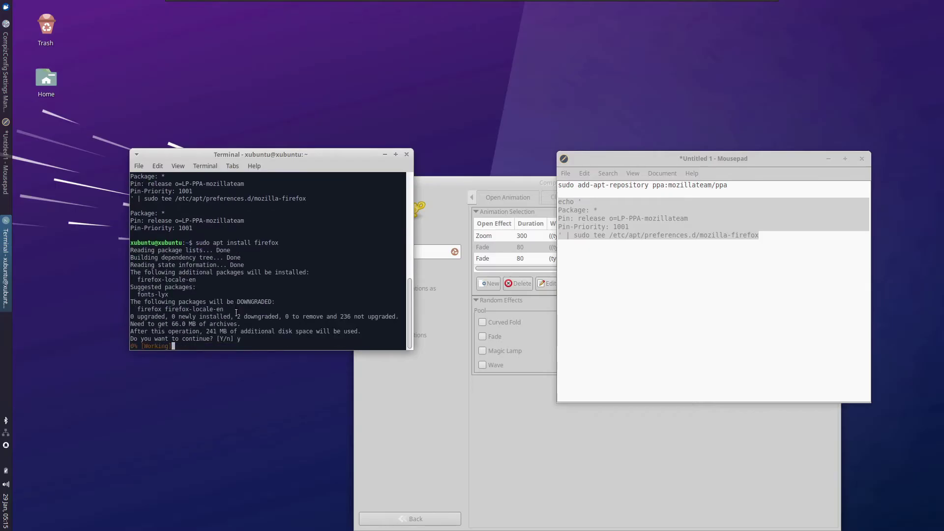
- Restart compiz with compiz --replace in a new terminal
left_click(529, 150)
key("ctrl+alt+t")
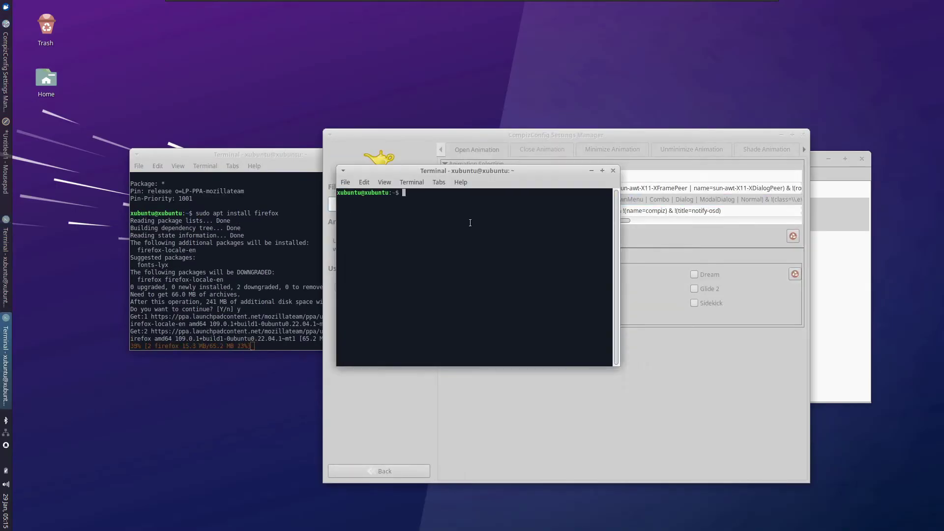
type("con")
type("mp")
type("iz --replace")
key("Return")
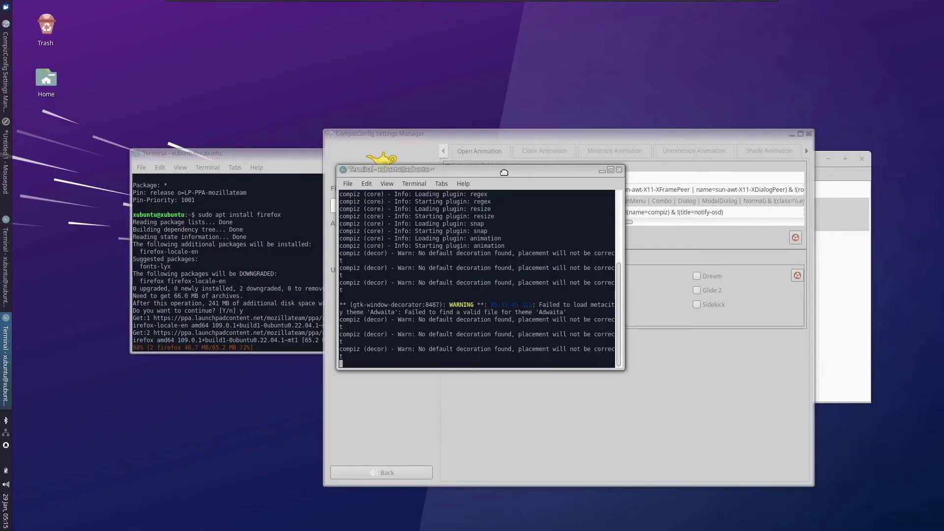
left_click_drag(336, 85, 391, 125)
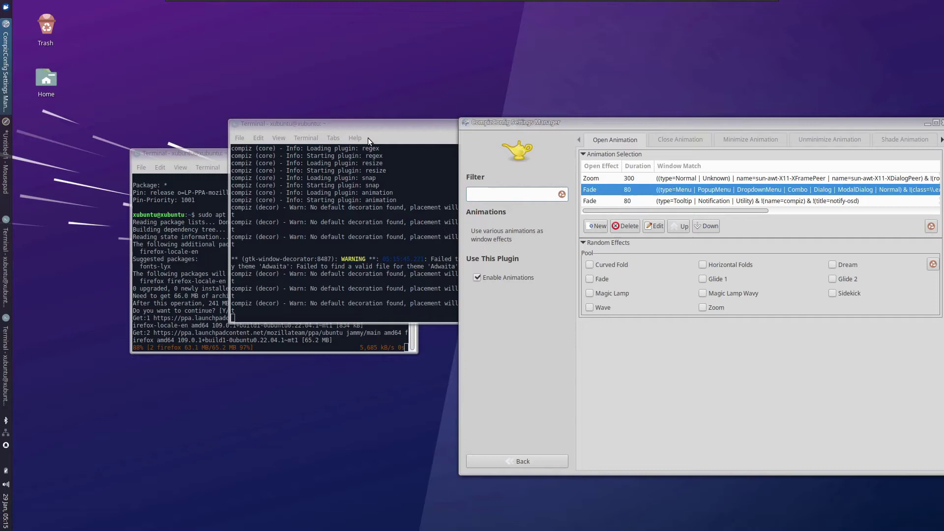
key("ctrl+alt+t")
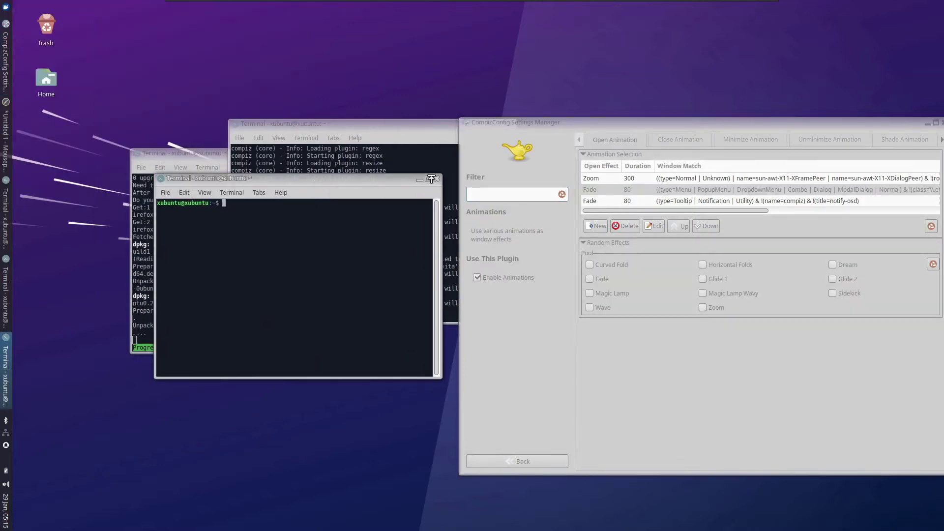
left_click(431, 179)
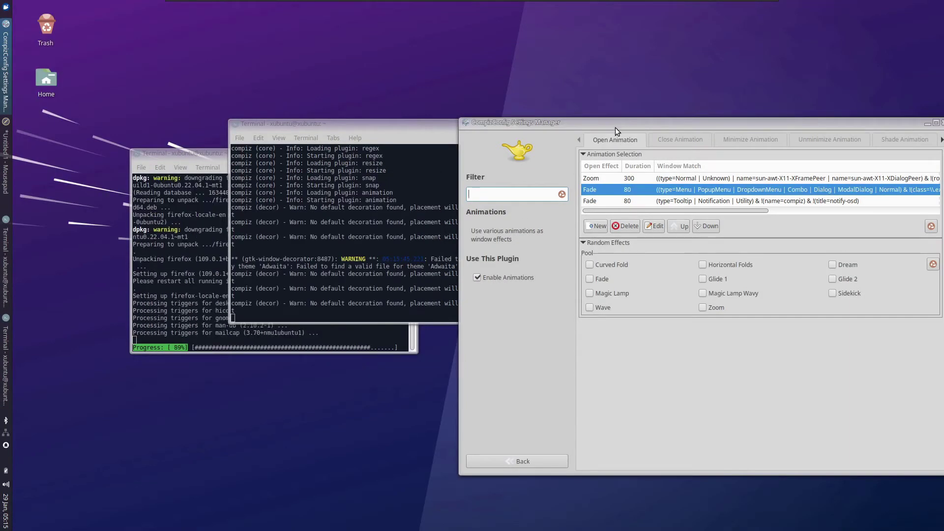
key("ctrl+alt+t")
left_click(292, 5)
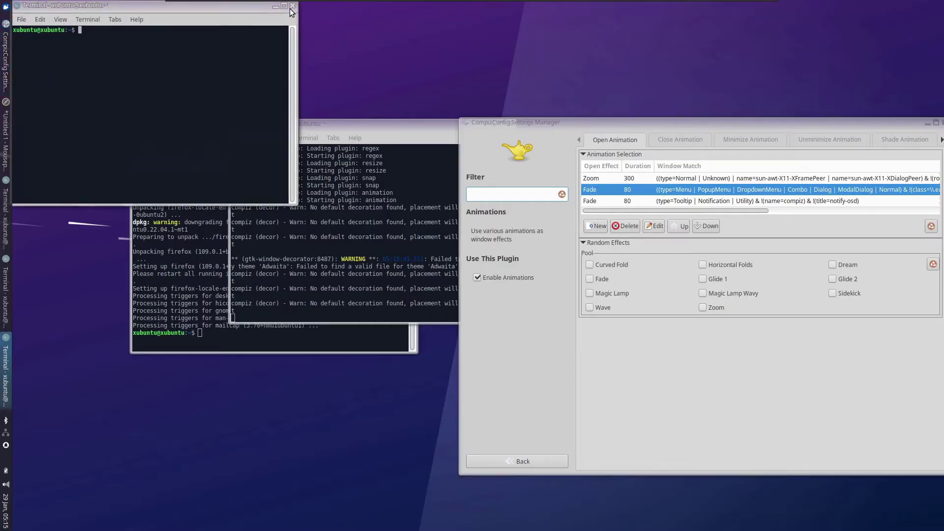
- Change the Close Animation entry from Glide 2 to Zoom with duration 300
left_click(681, 141)
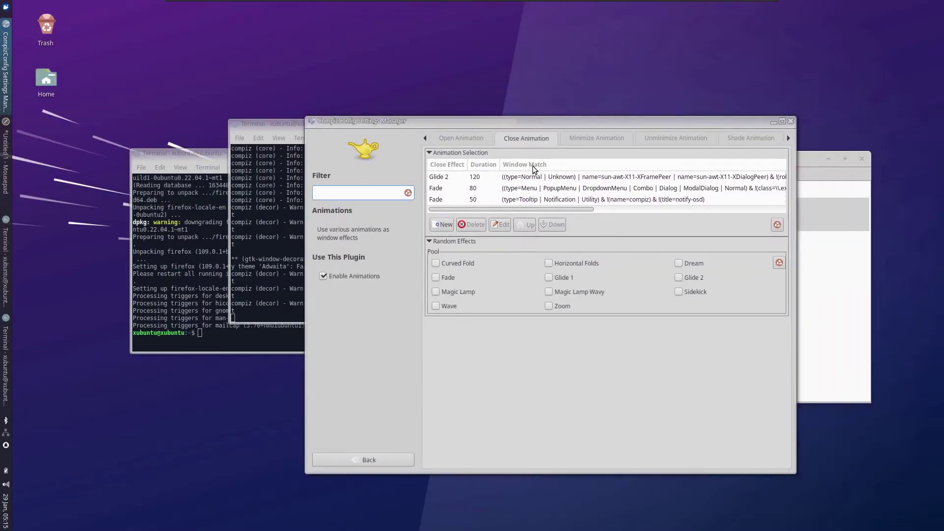
double_click(530, 177)
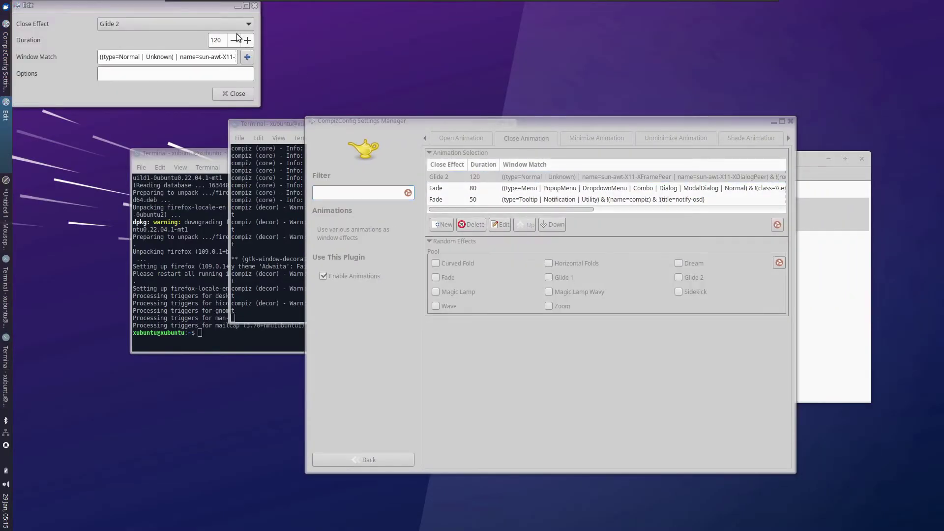
left_click(229, 25)
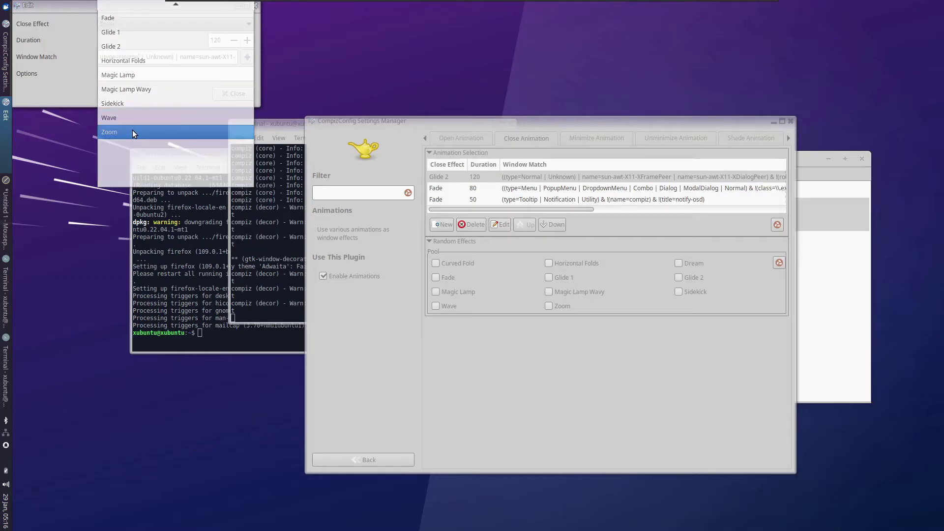
left_click(131, 131)
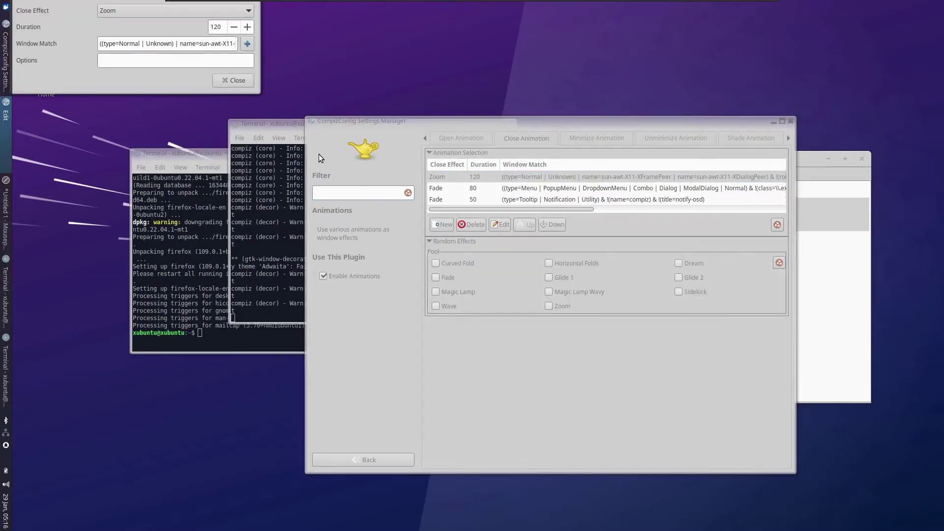
double_click(224, 27)
type("30")
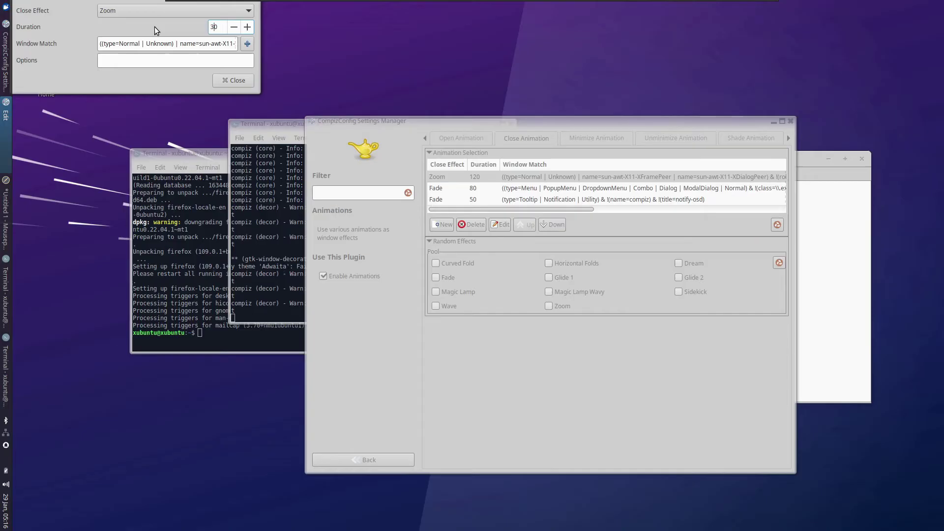
type("00")
key("BackSpace")
key("Return")
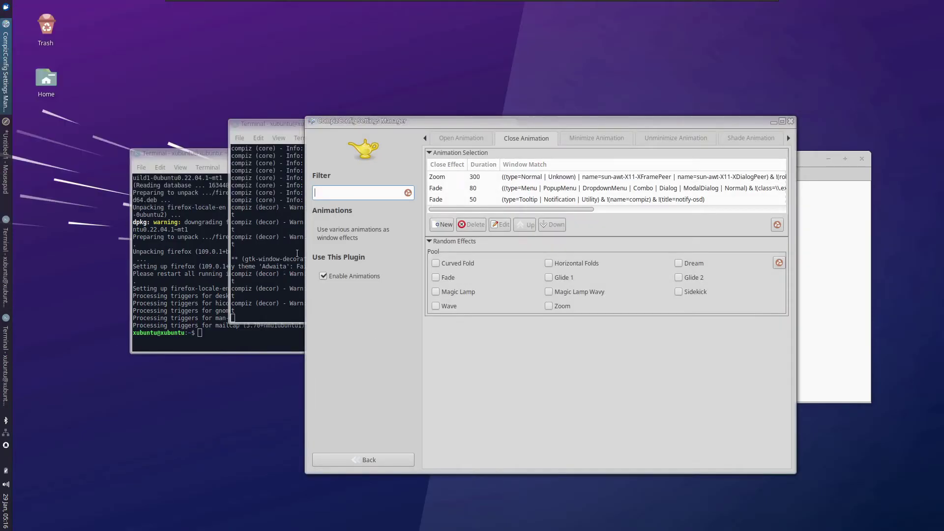
- Open a terminal and minimize and restore it to preview the animations
key("ctrl+alt+t")
left_click(495, 249)
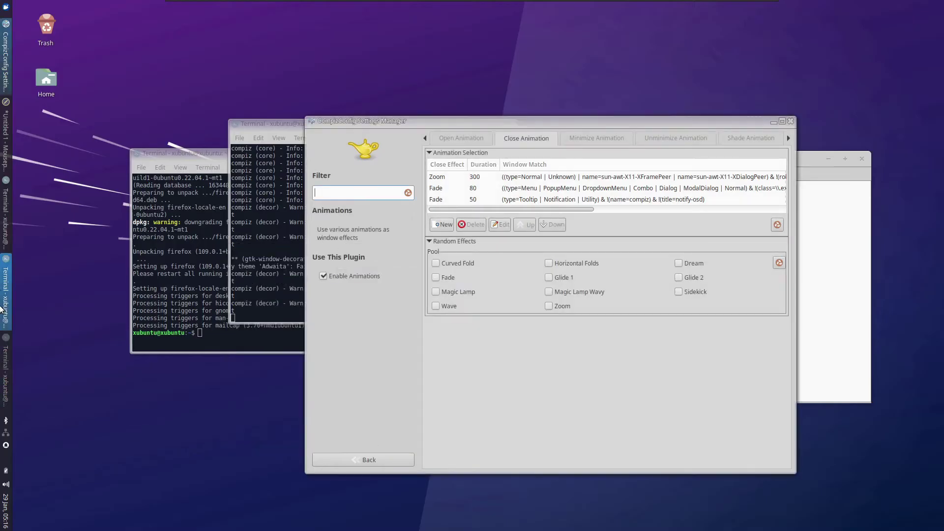
left_click(6, 371)
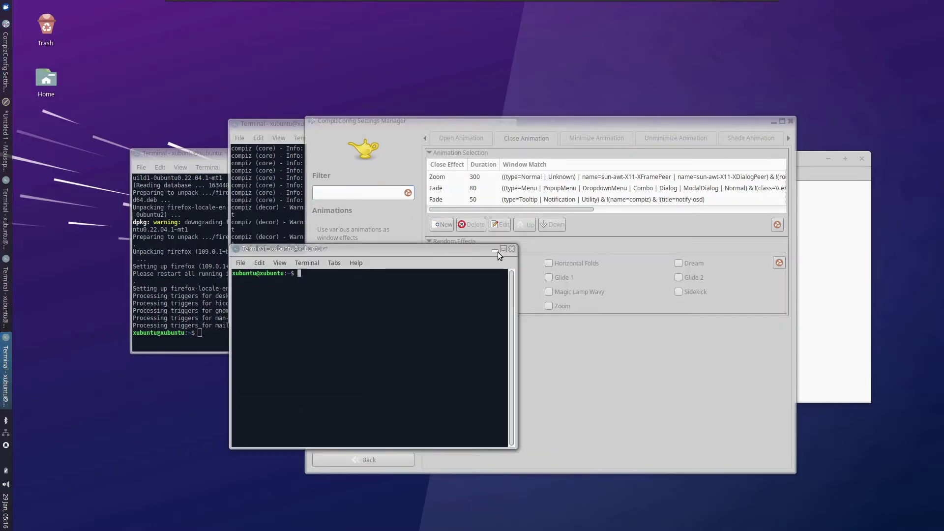
left_click(617, 388)
- Open the Minimize Animation entry in the effect editor and close it again
left_click(580, 139)
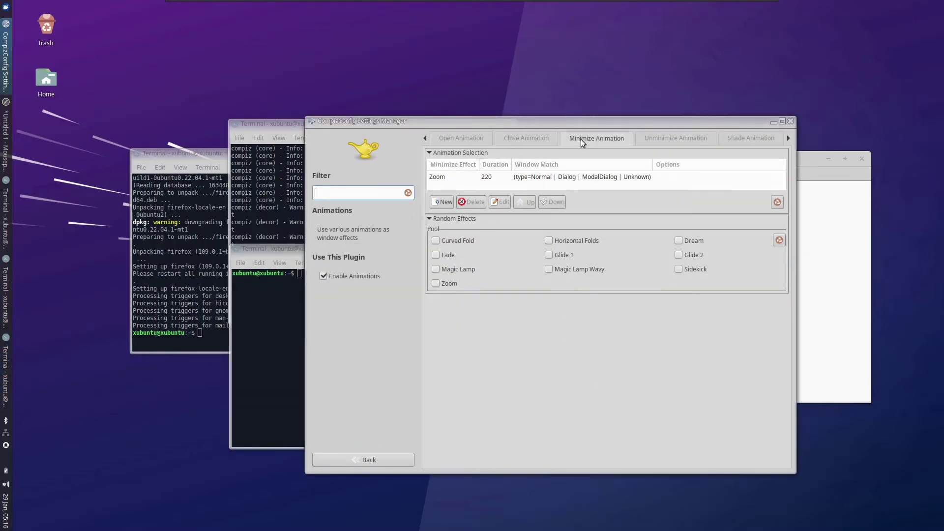
double_click(540, 175)
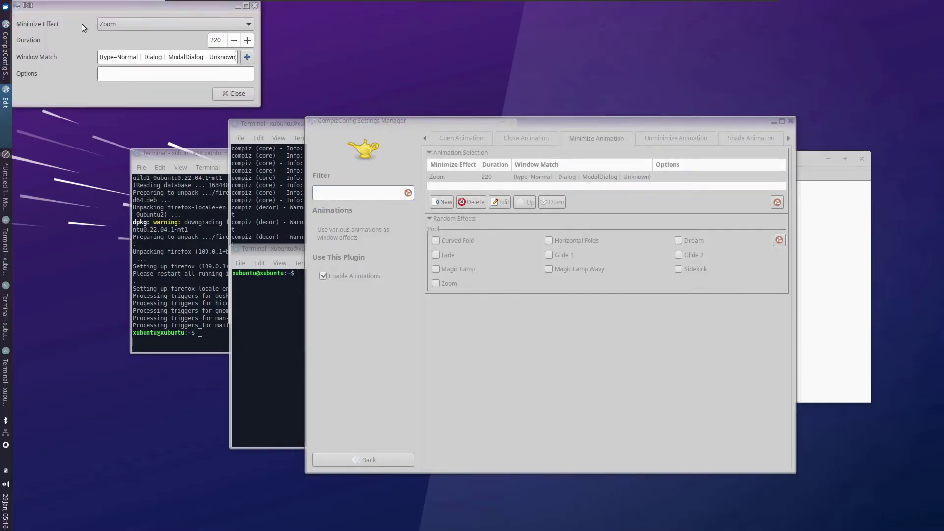
left_click_drag(119, 9, 260, 249)
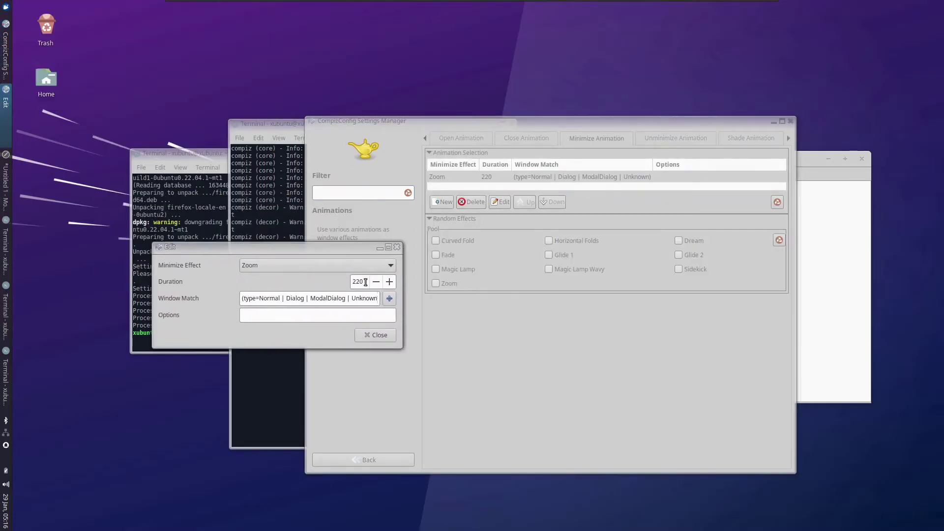
left_click(373, 337)
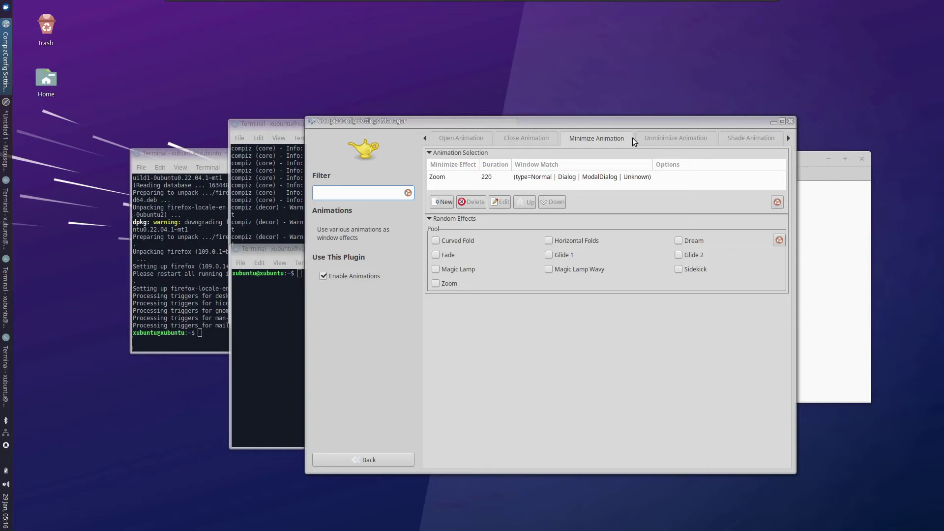
- Switch the Unminimize Animation entry from Magic Lamp to Zoom at duration 300
left_click(660, 140)
double_click(523, 178)
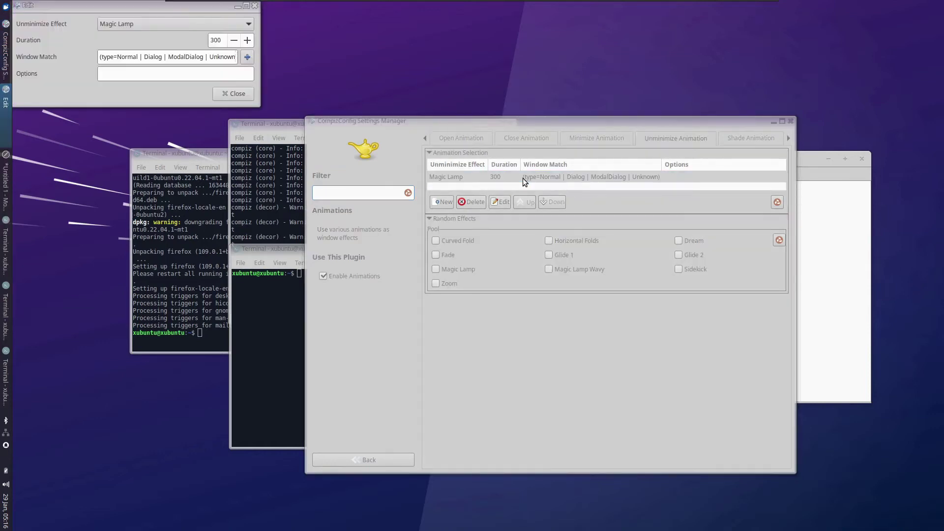
left_click(118, 27)
left_click(123, 68)
double_click(216, 40)
left_click(233, 93)
- Change the Unminimize Animation effect from Zoom to Glide 2
left_click(5, 392)
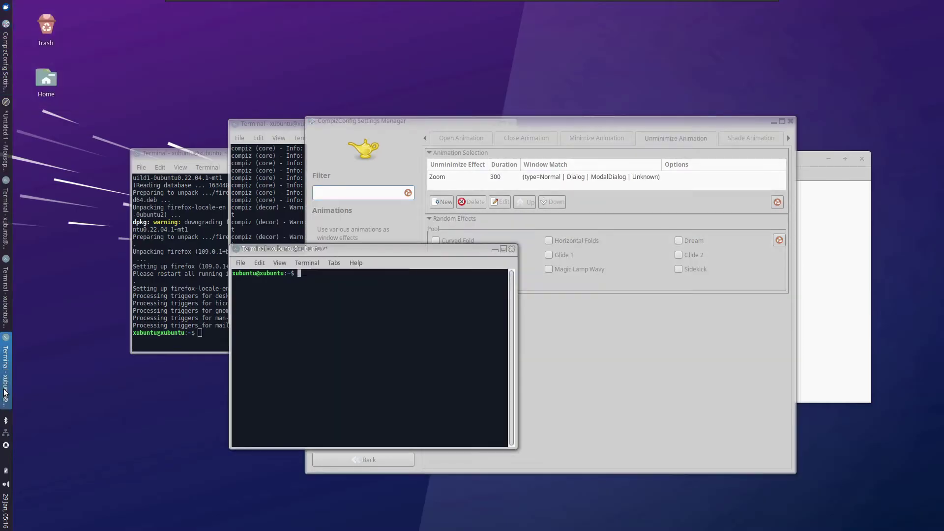
left_click(473, 178)
double_click(473, 178)
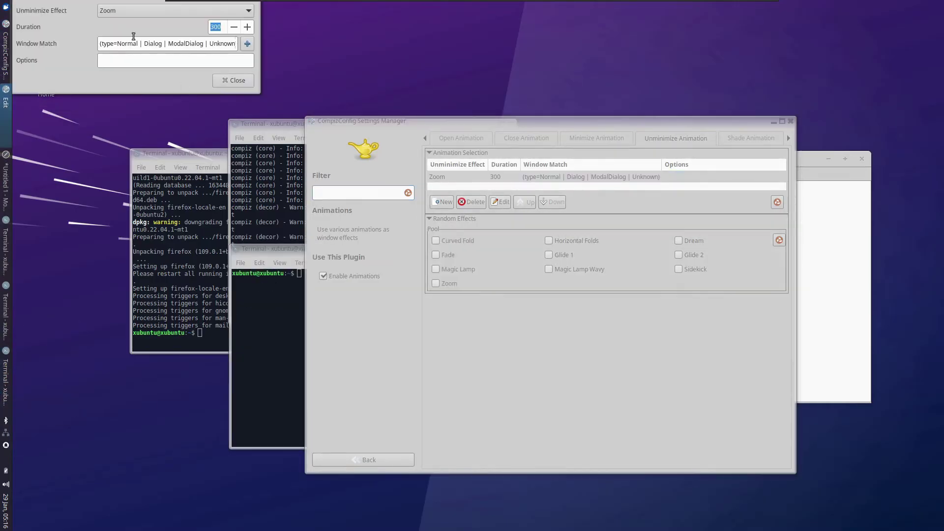
left_click(126, 11)
left_click(152, 35)
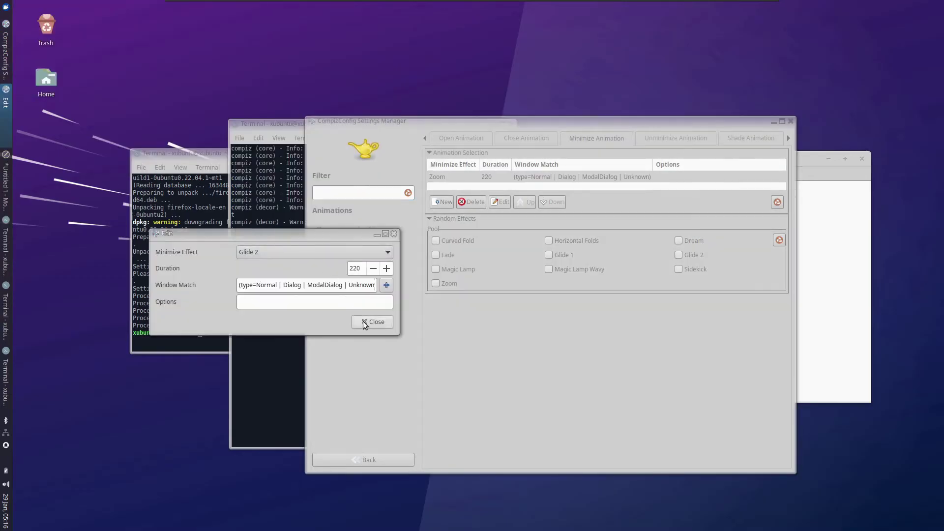
left_click(363, 320)
- Reopen the Glide 2 entry and select its 220 duration value
left_click(5, 373)
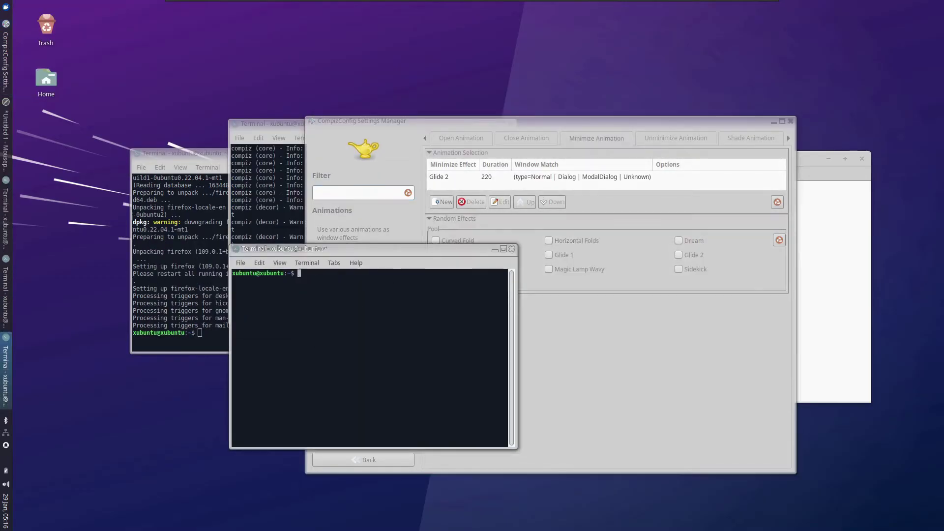
left_click(473, 177)
double_click(473, 177)
double_click(351, 255)
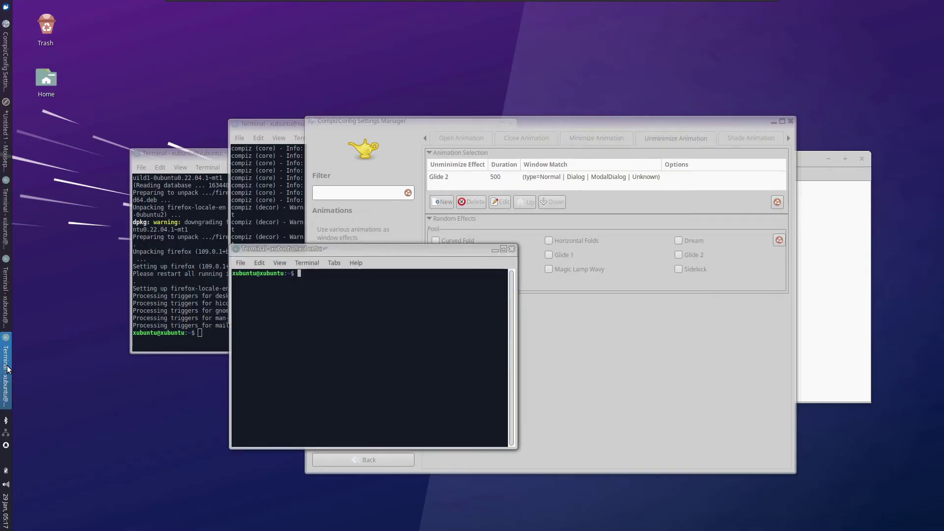
- Minimize and restore the terminal repeatedly to preview the Glide 2 animations
left_click(7, 369)
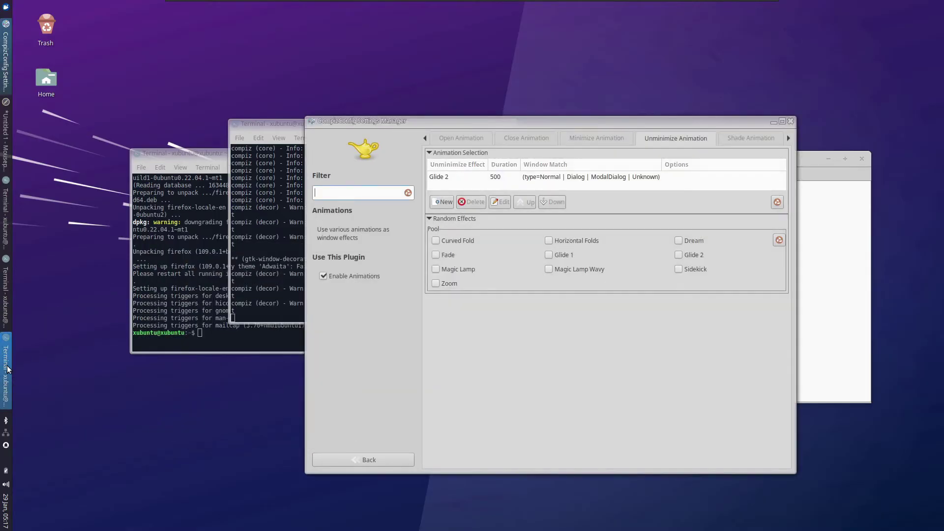
left_click(7, 368)
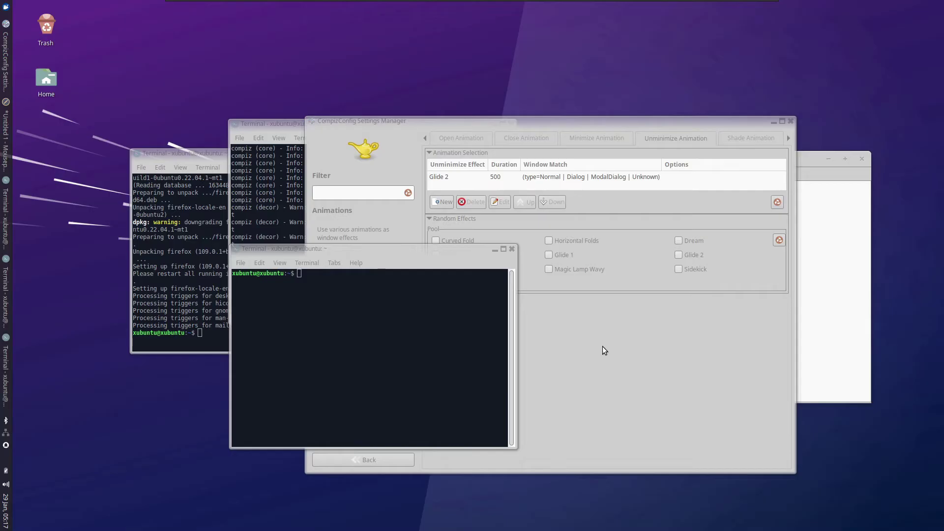
left_click_drag(427, 249, 389, 231)
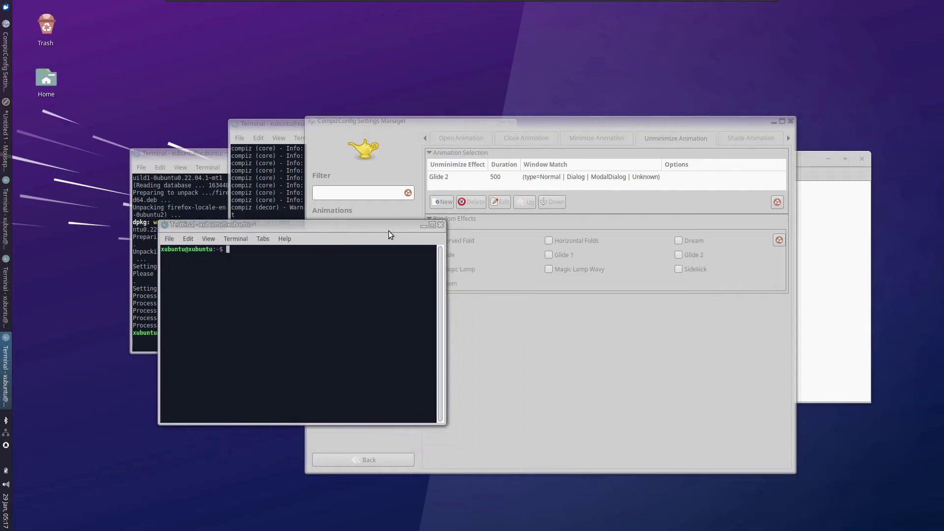
left_click(422, 228)
left_click(7, 369)
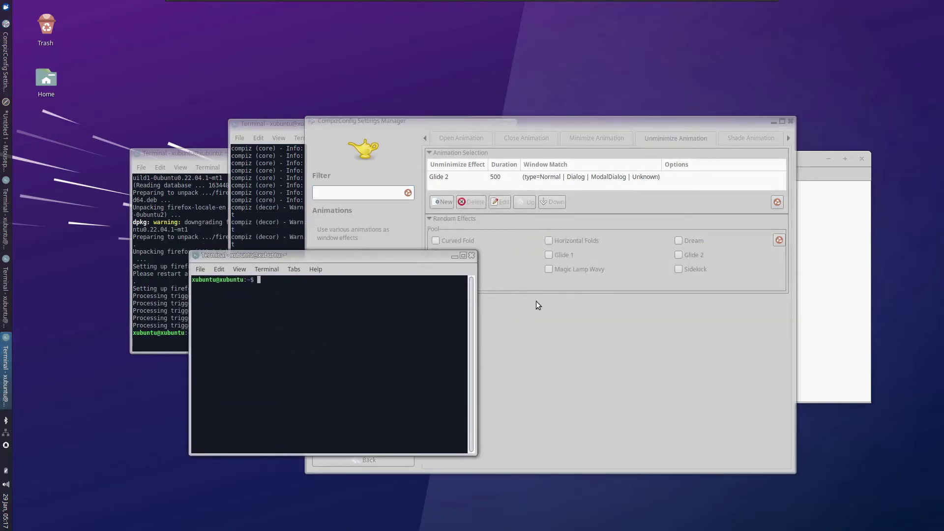
left_click(665, 390)
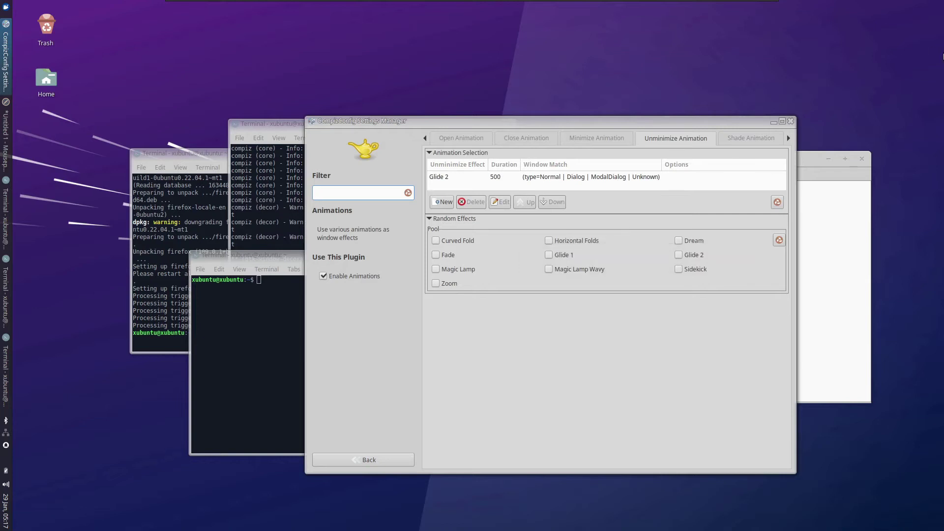
- Open the Focus Animation N/A entry and try Wave as the focus effect
left_click(713, 101)
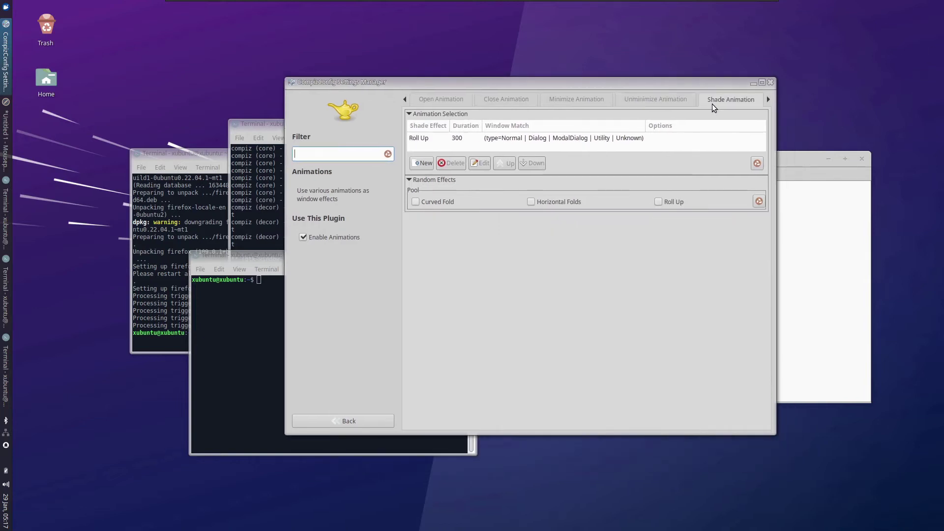
left_click(768, 101)
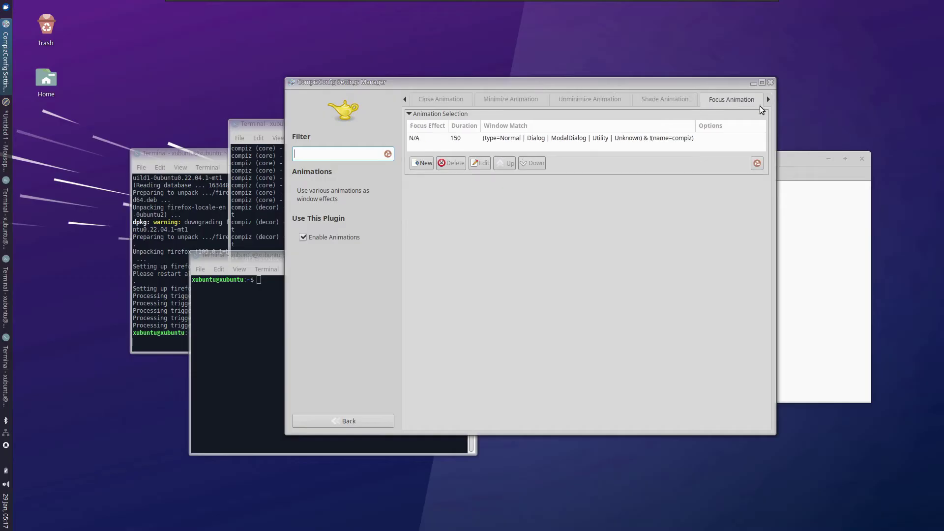
double_click(629, 141)
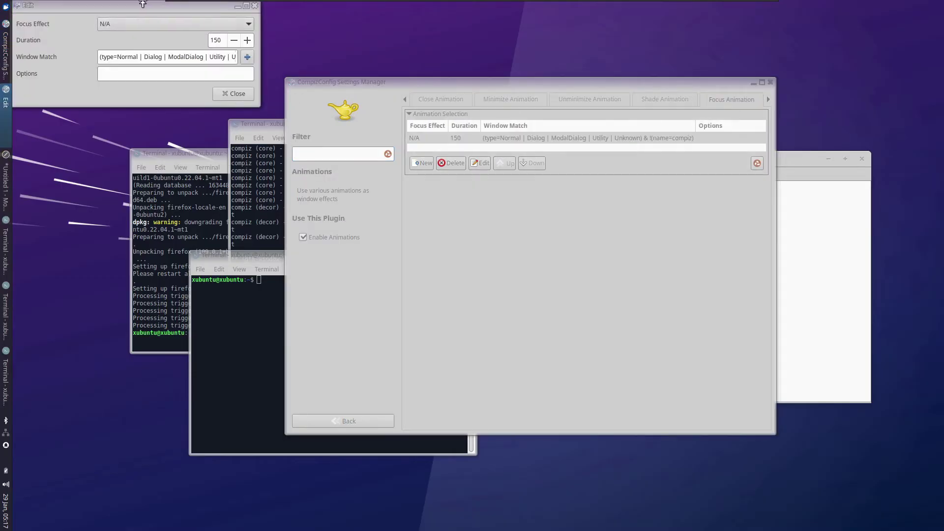
left_click_drag(142, 4, 207, 71)
left_click(200, 92)
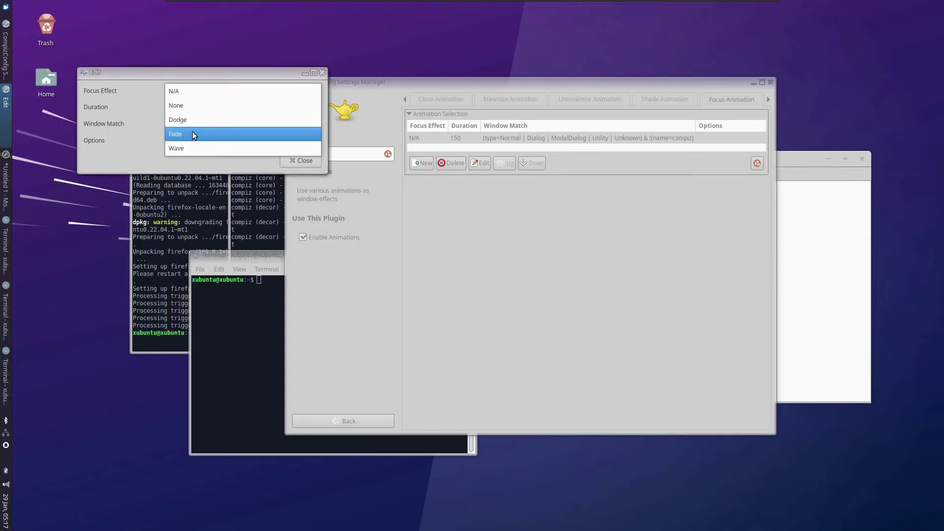
left_click(196, 147)
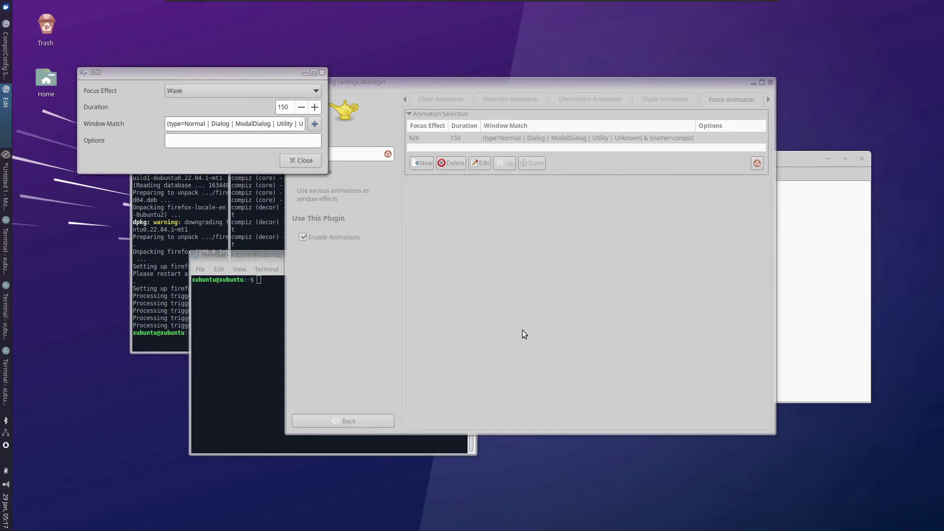
left_click(243, 352)
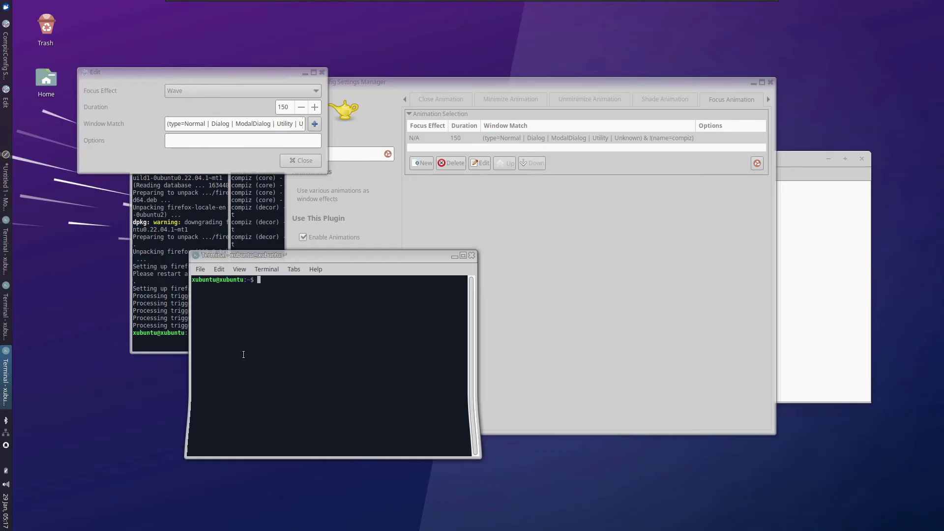
- Try Dodge as the focus effect, testing it on the terminal windows
left_click(142, 157)
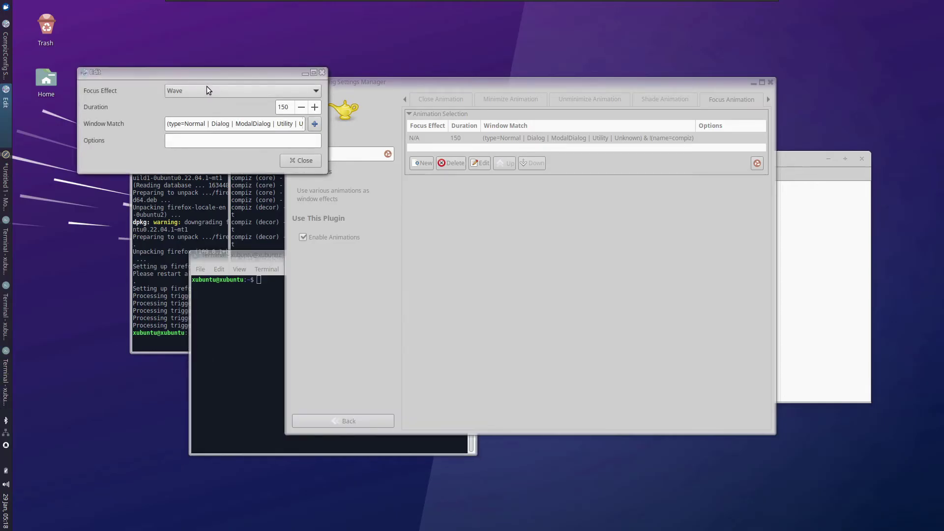
left_click(205, 91)
left_click(197, 63)
left_click(276, 326)
left_click(154, 326)
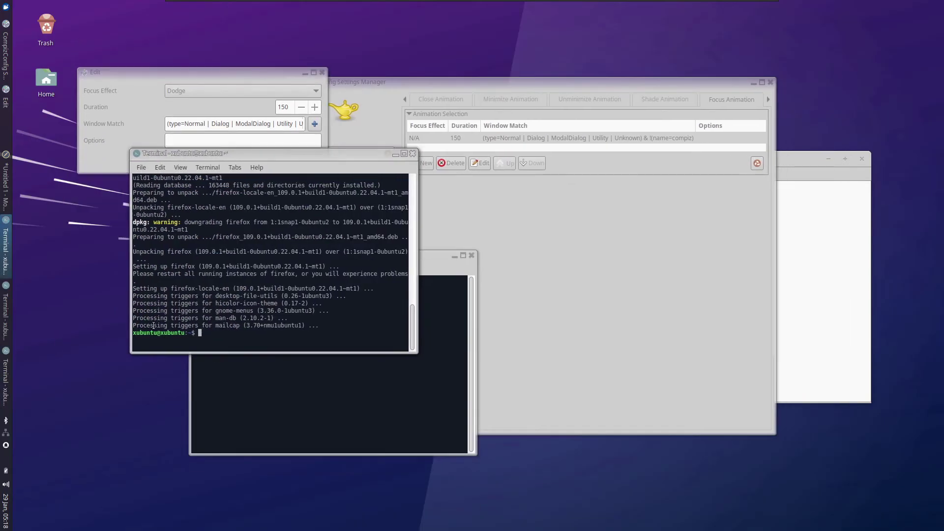
left_click(297, 402)
- Set the focus effect back to N/A and close the editor
left_click(142, 109)
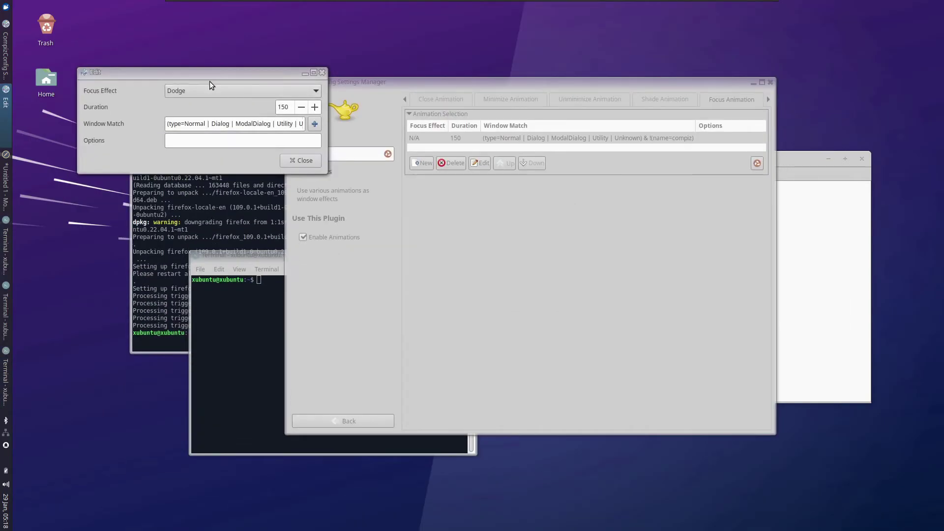
left_click(209, 90)
left_click(199, 60)
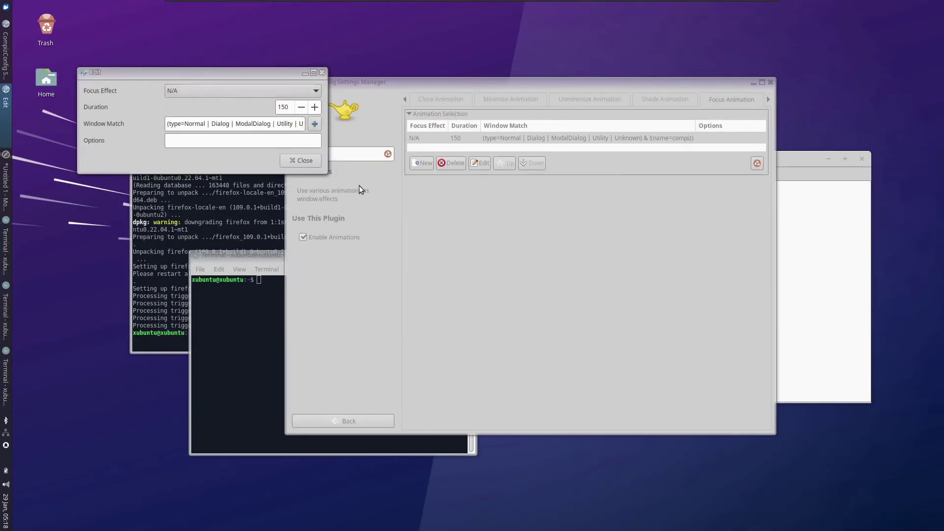
left_click(301, 160)
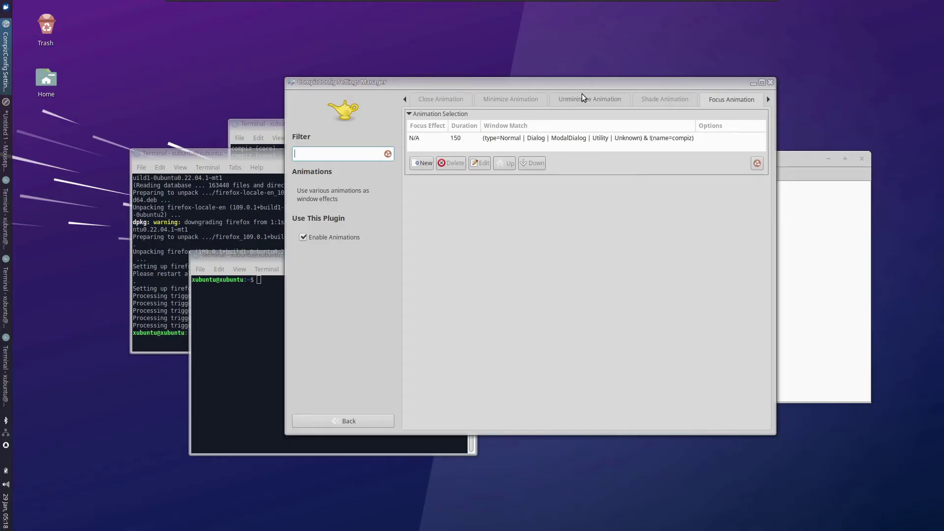
- Open the Window Decoration plugin and check its command is gtk-window-decorator
left_click(380, 424)
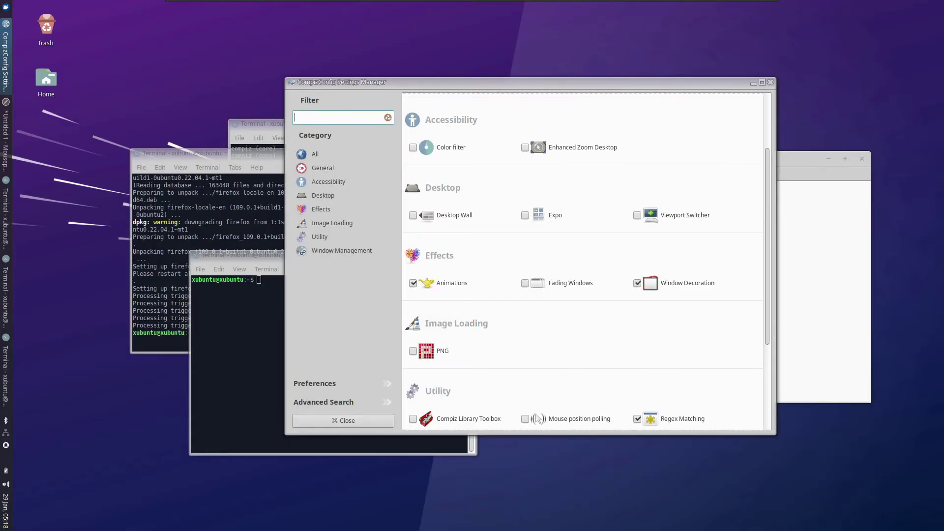
scroll(668, 328, "down", 5)
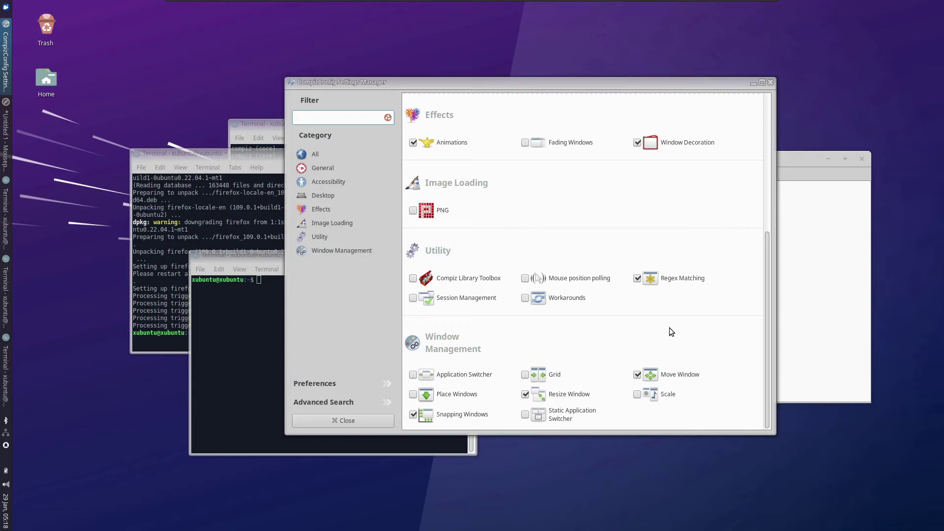
scroll(669, 327, "up", 5)
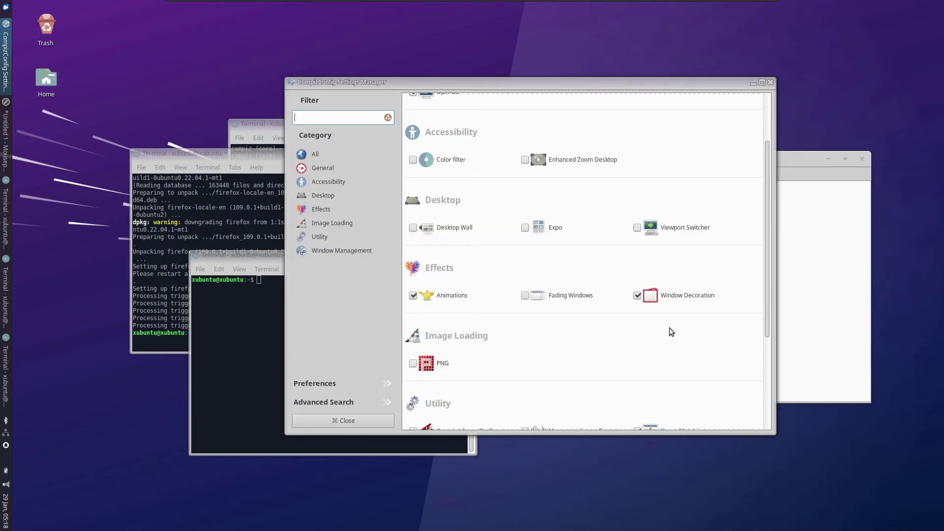
left_click(682, 300)
triple_click(525, 117)
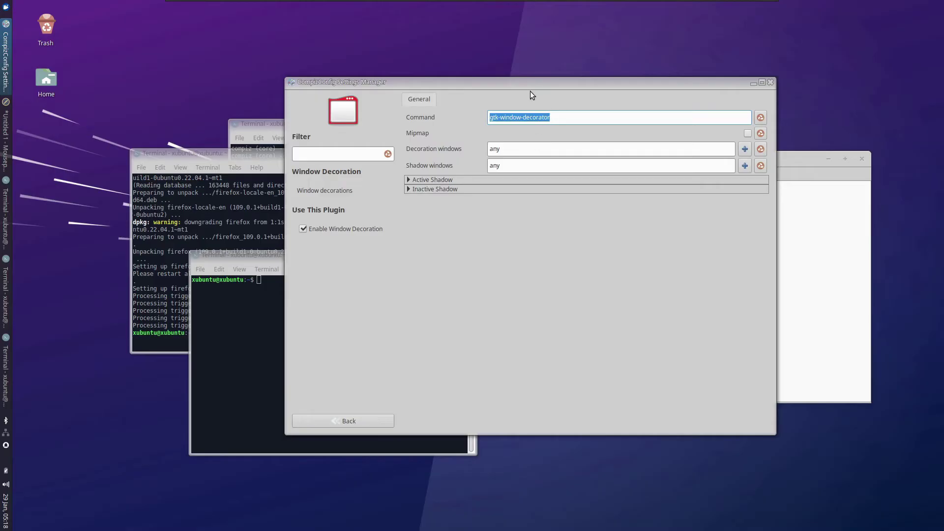
left_click_drag(523, 82, 513, 129)
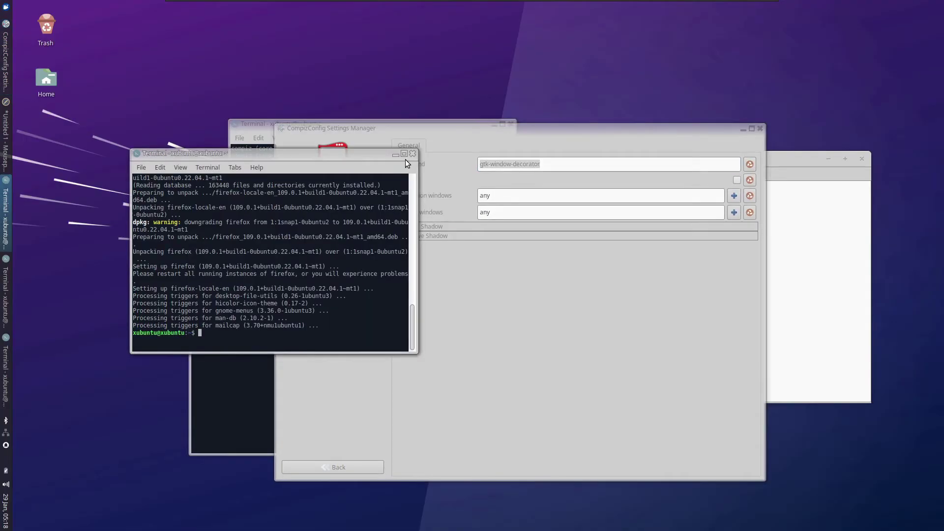
- Close the bottom terminal and the CompizConfig Settings Manager
left_click(467, 252)
left_click(472, 255)
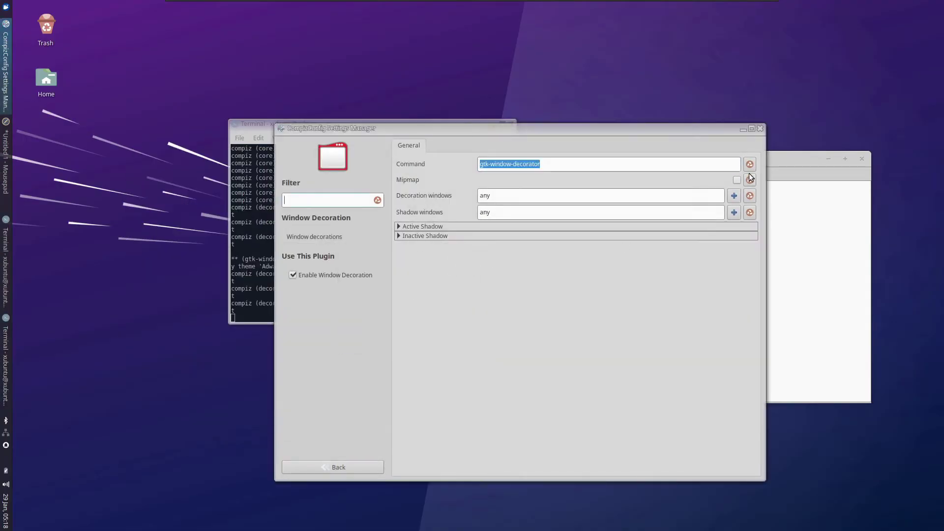
left_click(759, 129)
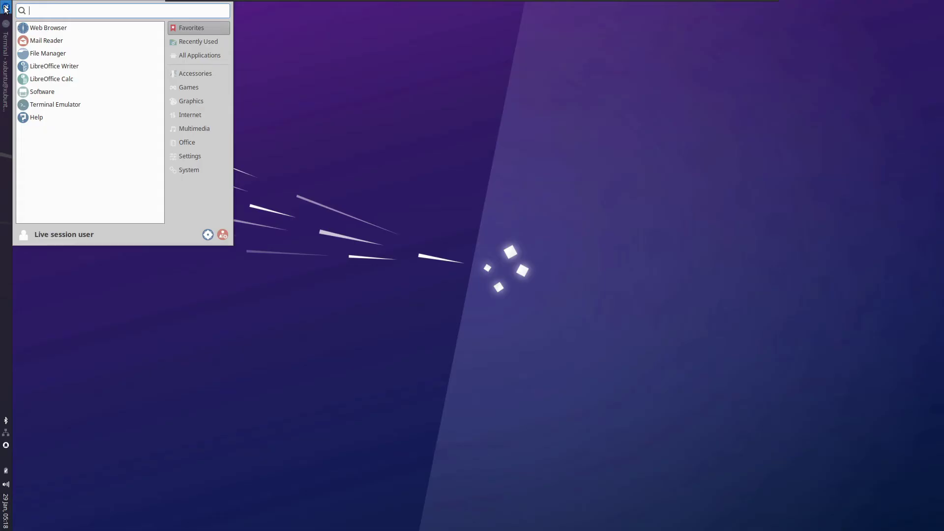
- Launch Thunar as root with 'sudo thunar' in a new terminal
key("ctrl+alt+t")
type("sudo thunar")
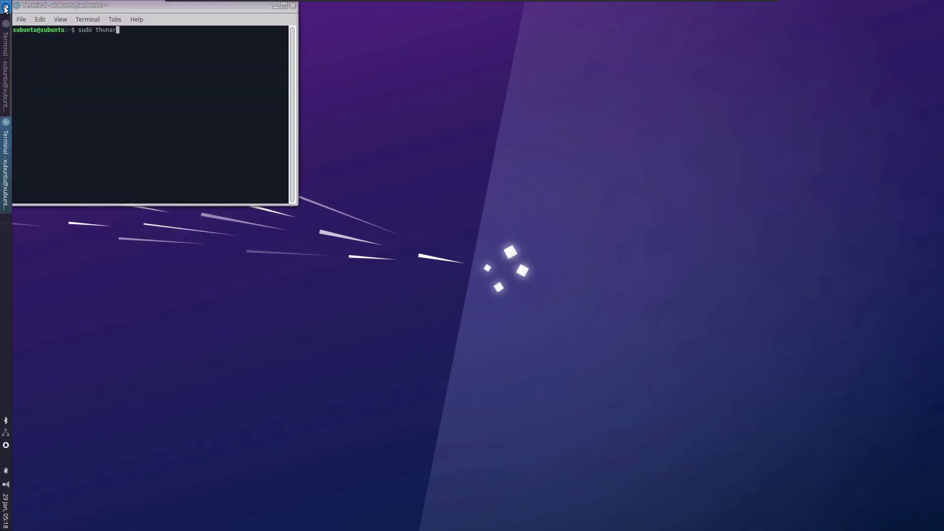
key("Return")
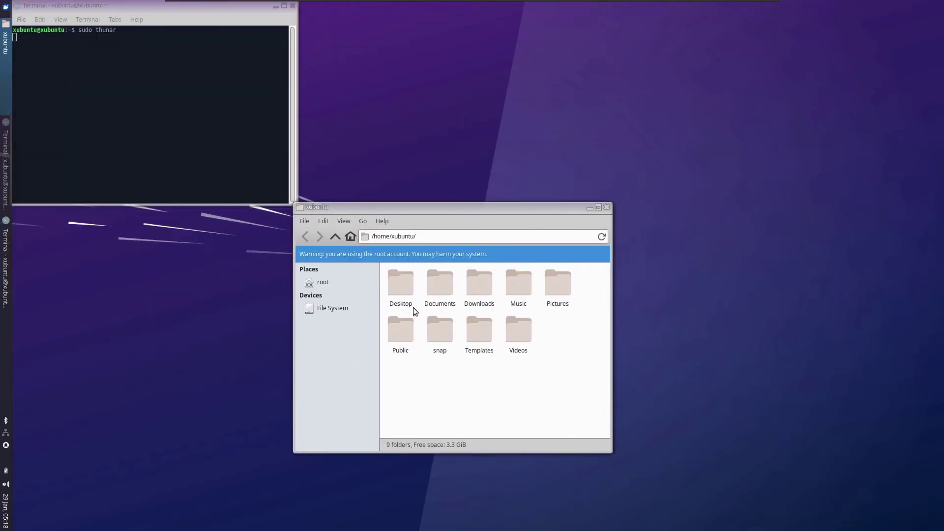
- Browse from File System through usr and share to the themes folder
left_click(353, 307)
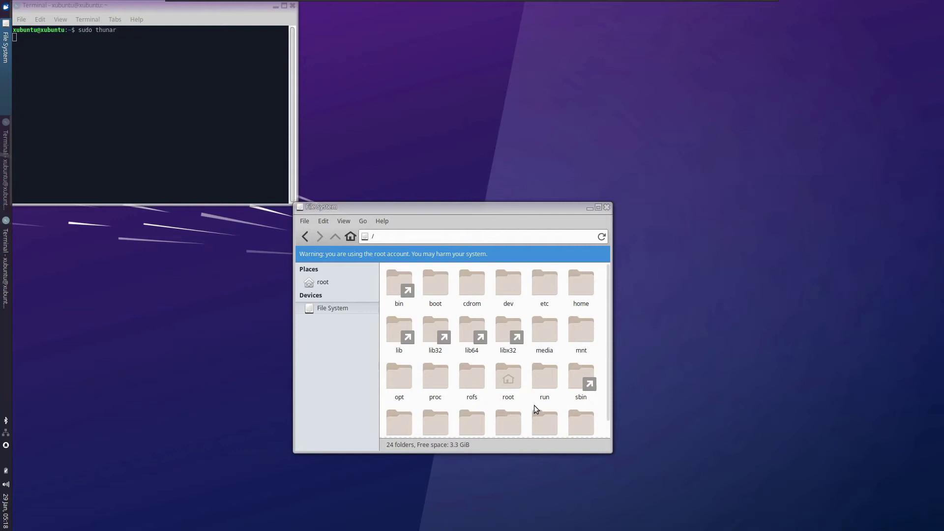
scroll(492, 409, "down", 1)
double_click(546, 416)
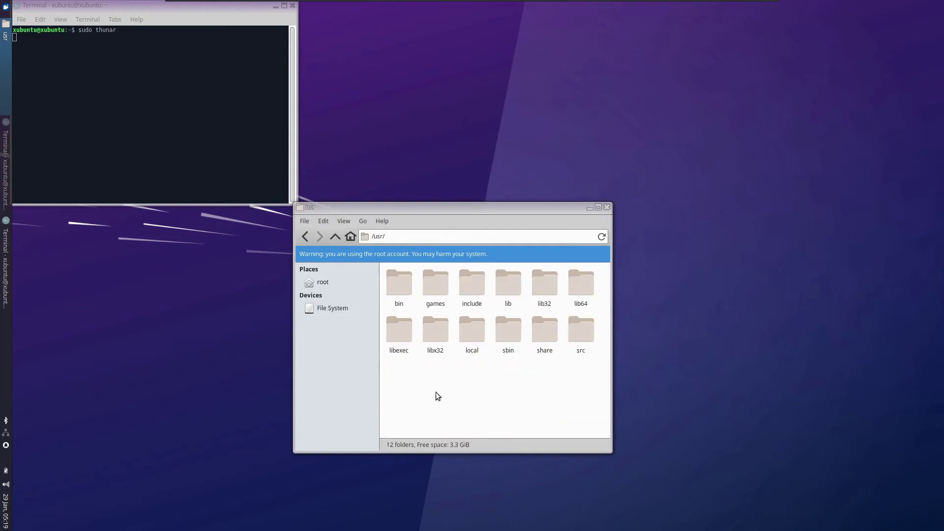
double_click(546, 332)
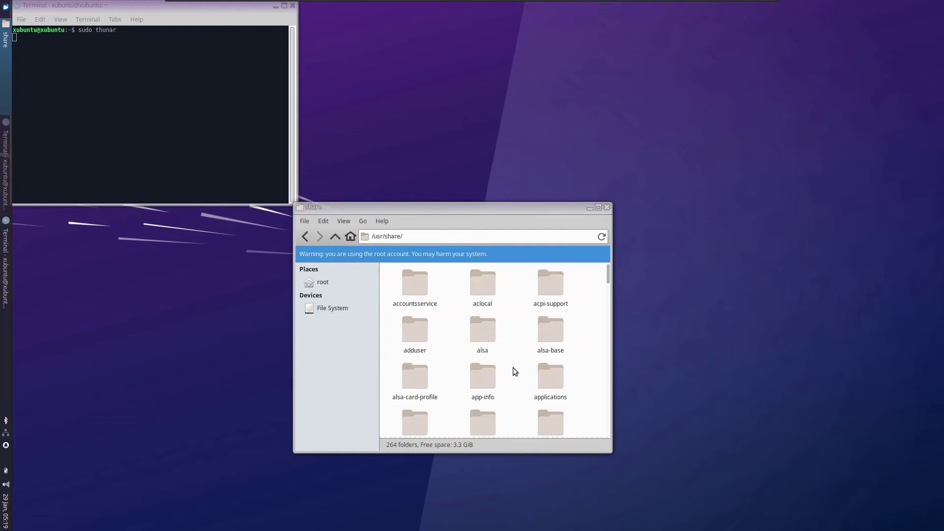
type("theme")
double_click(407, 414)
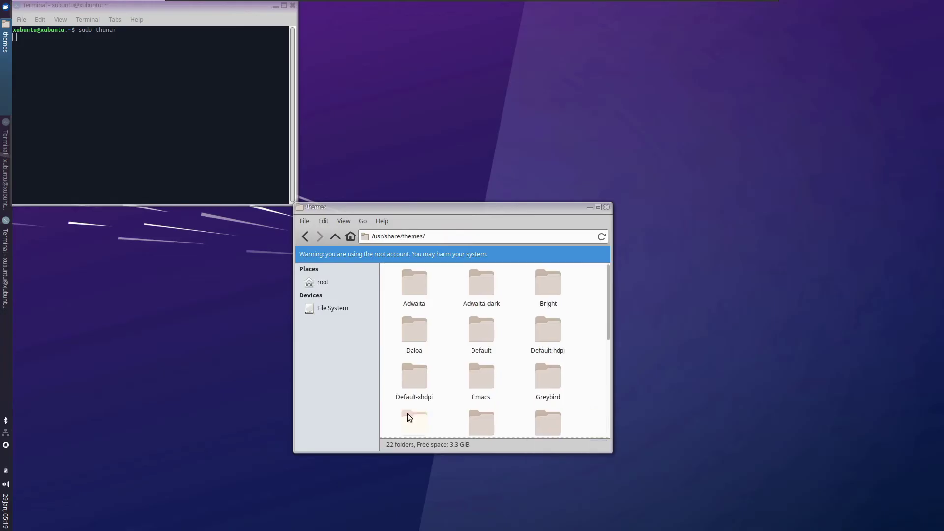
left_click_drag(390, 207, 506, 151)
scroll(568, 231, "down", 2)
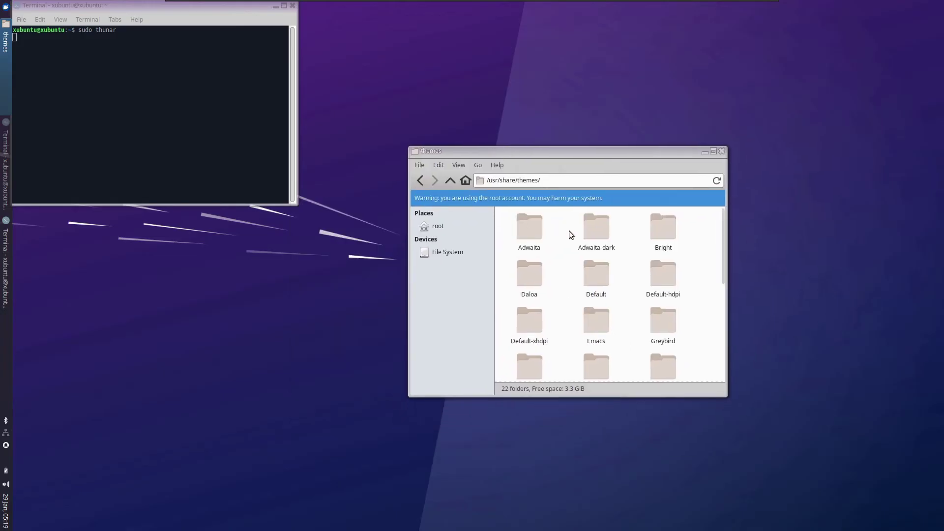
- From a second window, drag Cold Metal - No Logo from the Downloads archive into themes
key("ctrl+n")
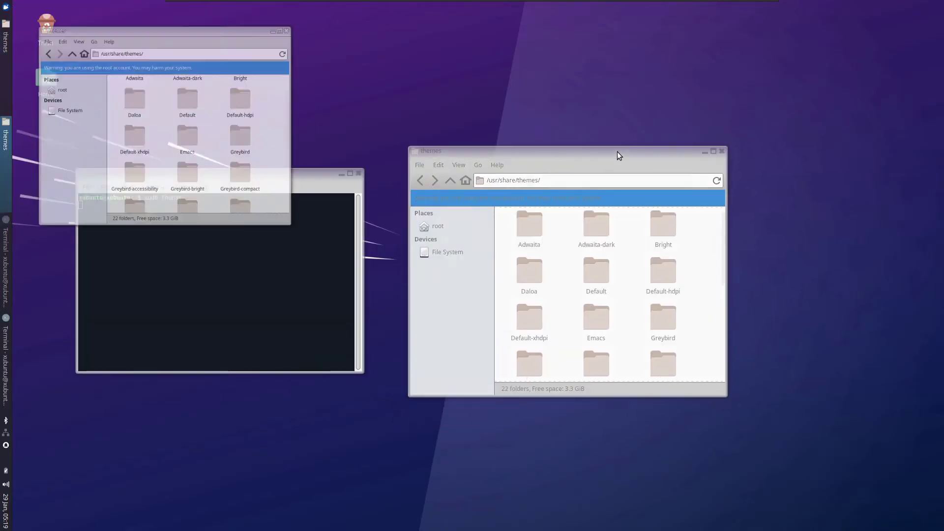
left_click_drag(156, 11, 246, 166)
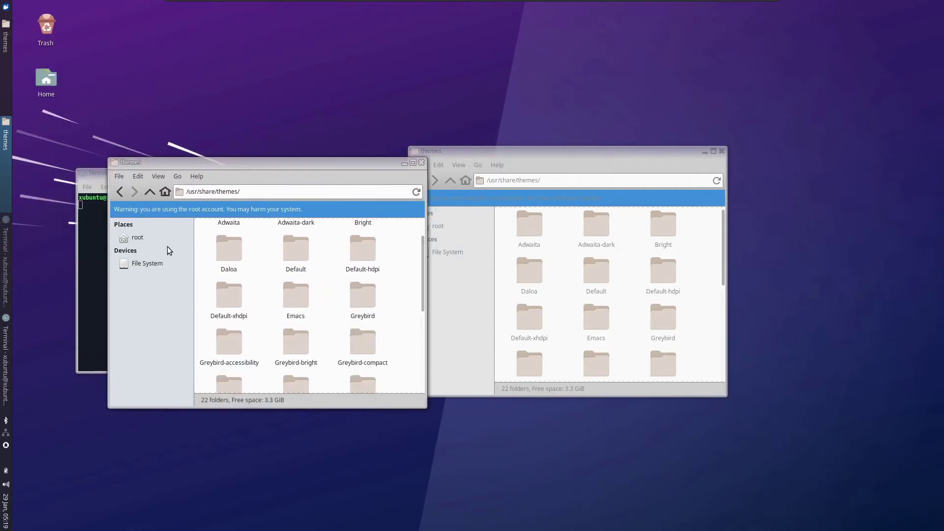
left_click(166, 259)
double_click(219, 243)
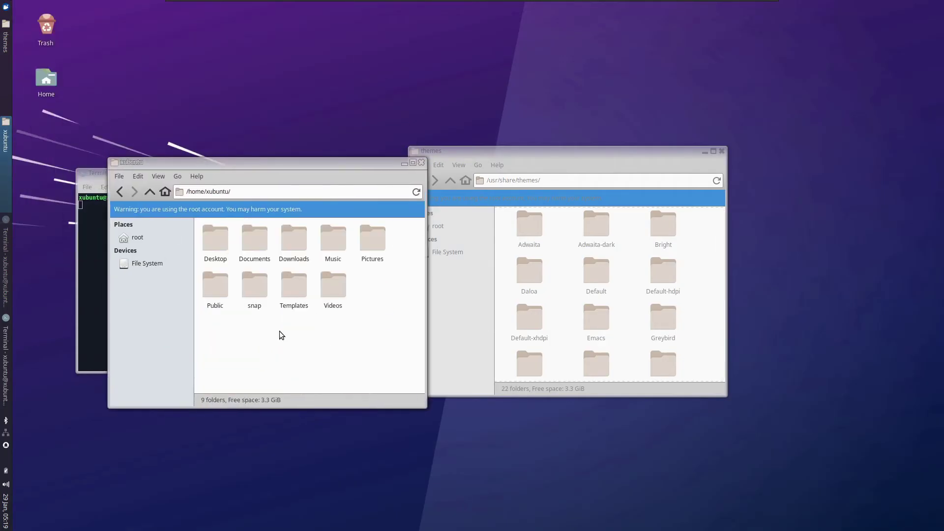
double_click(303, 249)
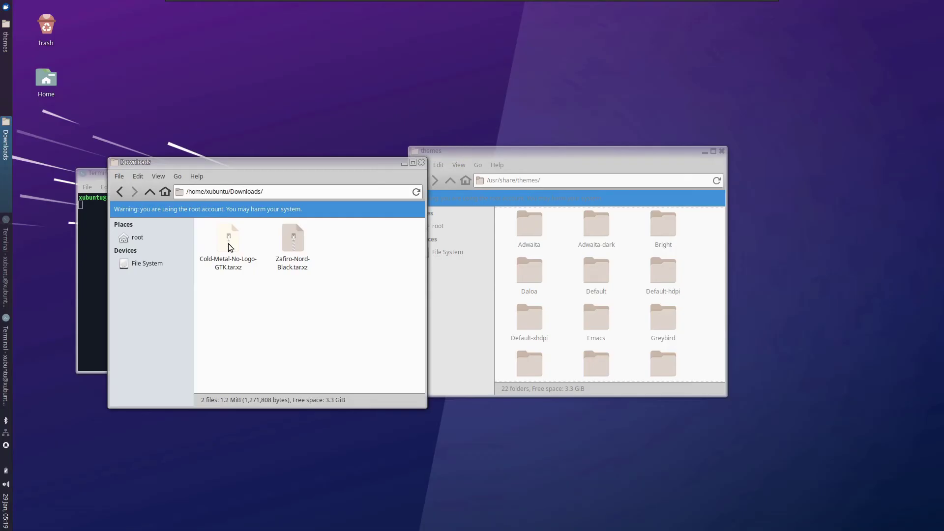
double_click(228, 243)
left_click_drag(78, 83, 708, 303)
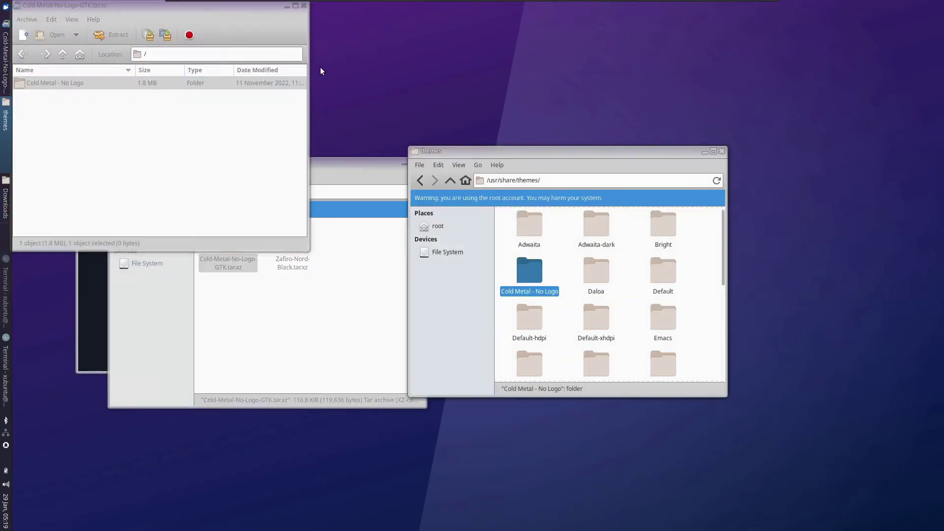
- Rename the new Cold Metal folder and quit Thunar
left_click(304, 6)
right_click(528, 268)
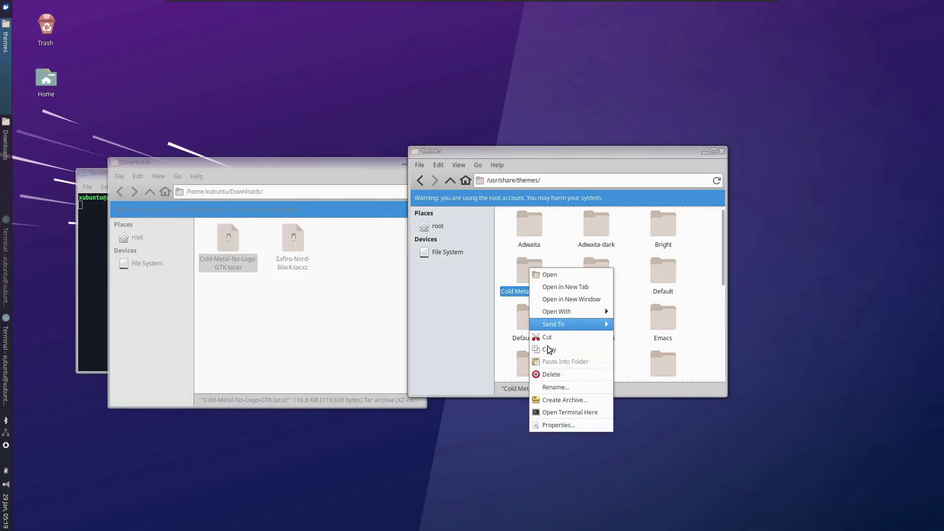
left_click(547, 387)
key("ctrl+c")
left_click(618, 310)
key("ctrl+q")
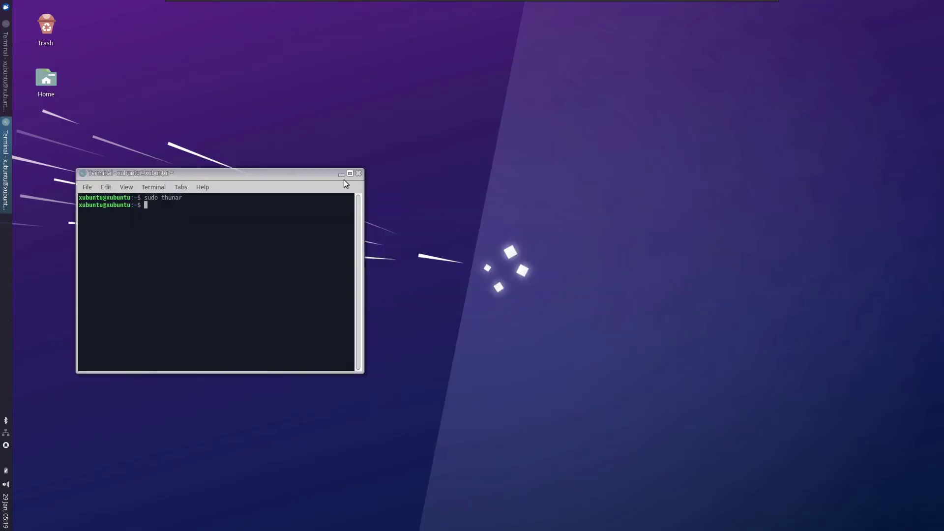
- Type 'gsettings set org.gnome.desktop.wm.preferences theme' followed by the pasted theme name
left_click_drag(344, 179, 515, 202)
key("ctrl+l")
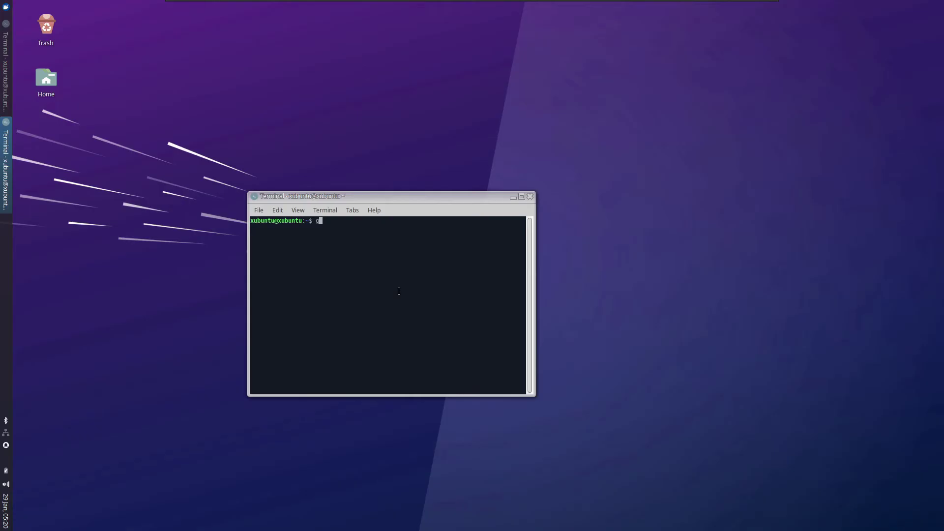
type("gsettings set or")
type("m.p")
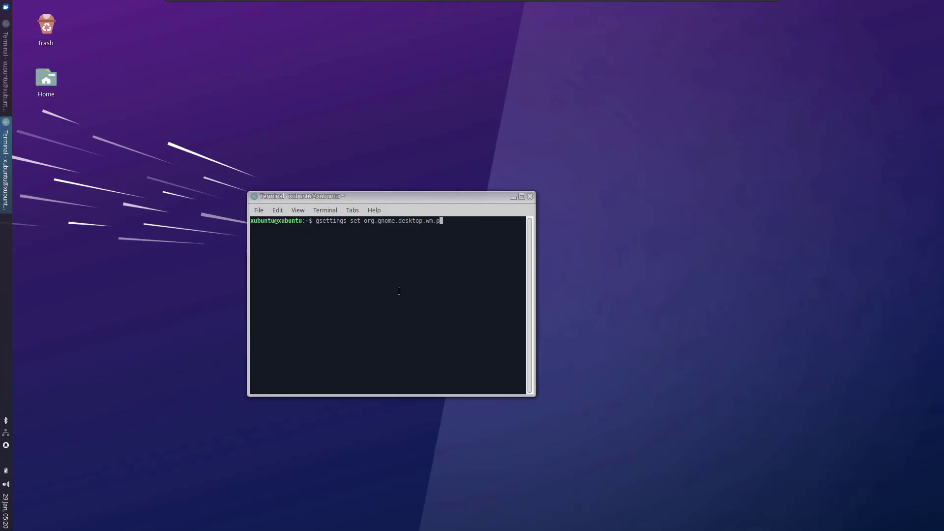
type("references theme")
key("ctrl+shift+v")
- Escape the spaces in Cold Metal - No Logo with backslashes and run the command
key("Left")
key("Left")
key("Left")
key("Left")
key("Left")
key("Left")
key("Left")
key("Left")
key("Left")
key("Left")
key("Left")
key("Left")
key("Left")
key("Left")
key("Left")
key("Left")
key("Left")
key("Left")
key("Left")
key("Left")
key("Left")
key("Left")
key("Left")
key("Right")
key("Right")
key("Right")
key("Right")
key("Right")
key("Right")
key("Right")
key("Right")
type("\\")
key("Right")
key("Right")
key("Right")
type("\\")
key("Right")
key("Right")
type("\\")
key("Right")
key("Right")
type("\\")
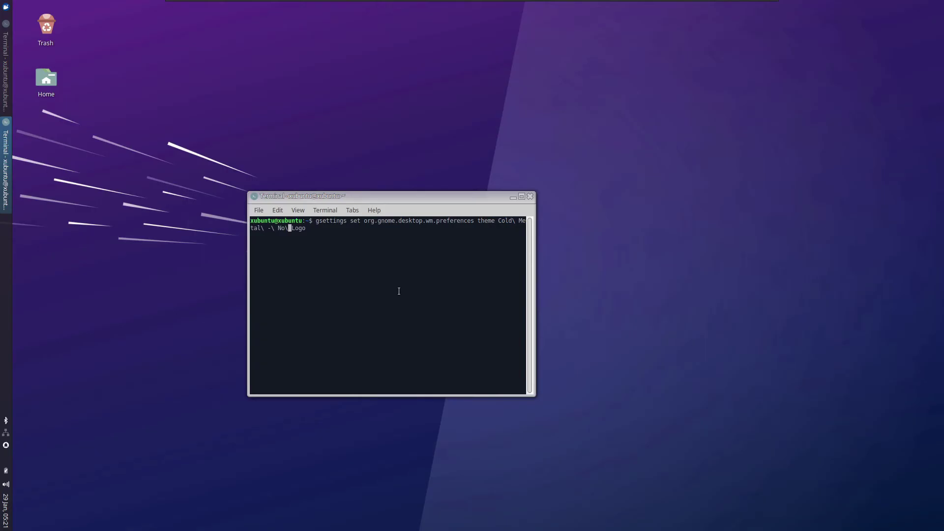
key("Return")
left_click_drag(402, 197, 370, 156)
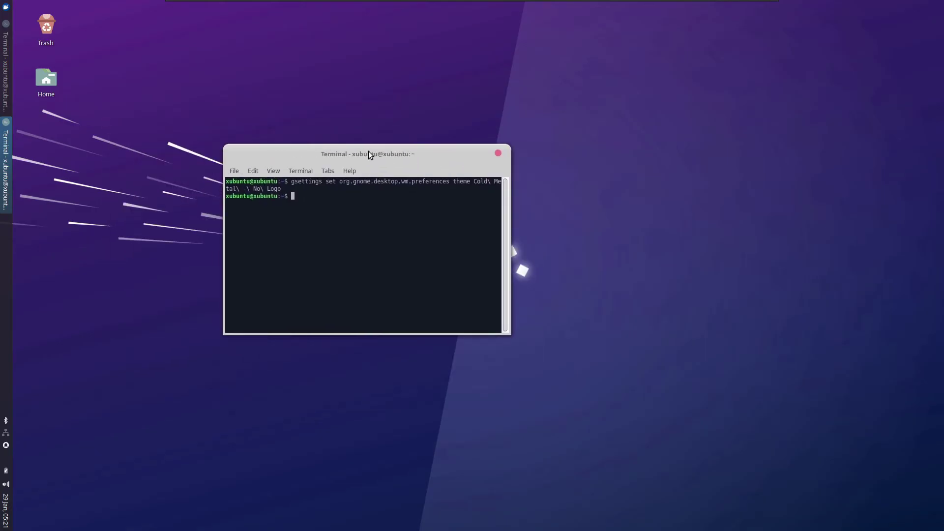
- Choose Cold Metal - No Logo on the Appearance Style tab, then close Appearance
left_click(7, 7)
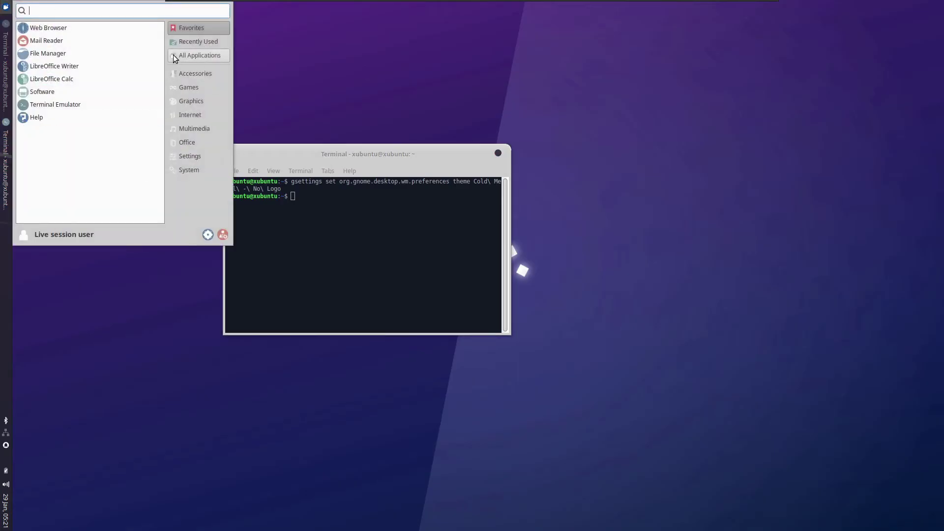
left_click(208, 236)
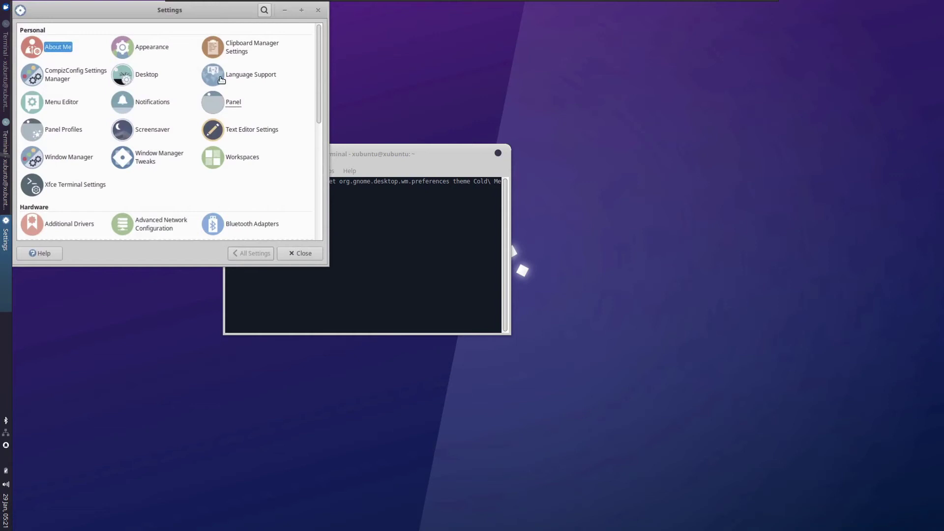
left_click_drag(176, 7, 326, 157)
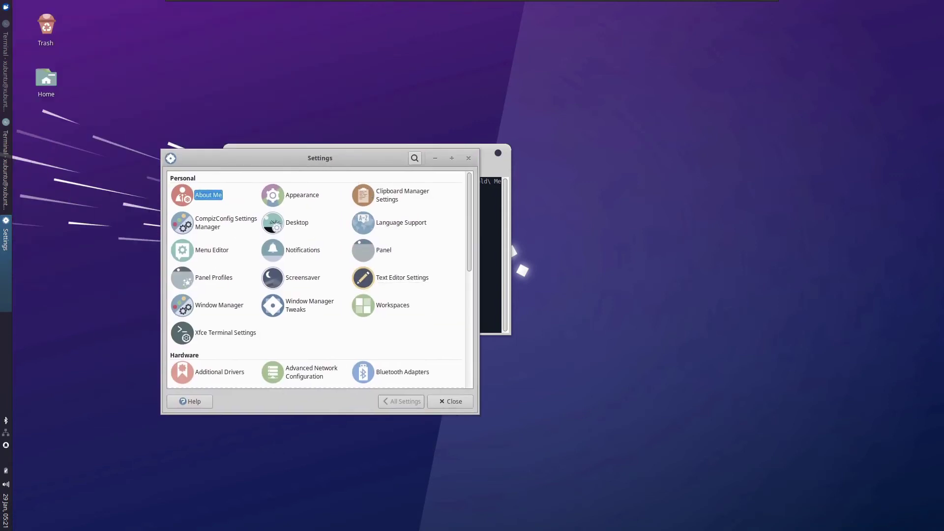
left_click(280, 199)
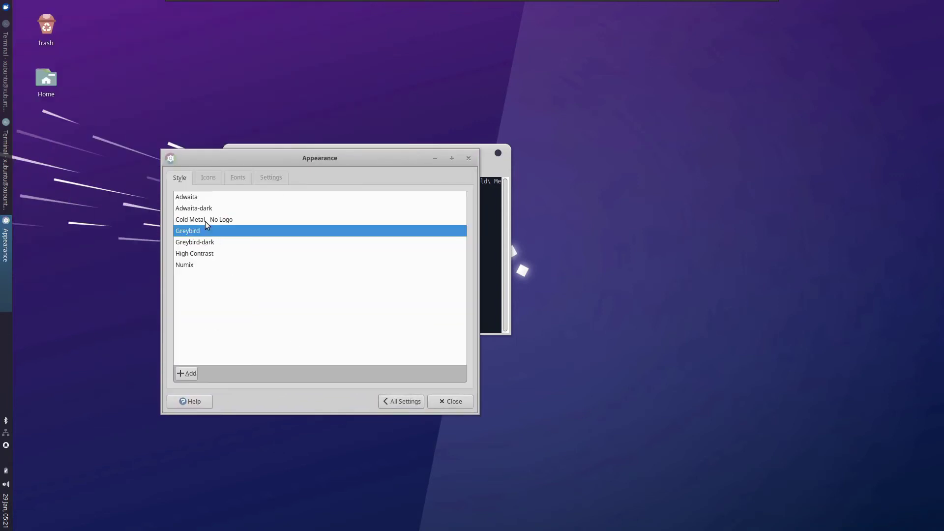
left_click(206, 221)
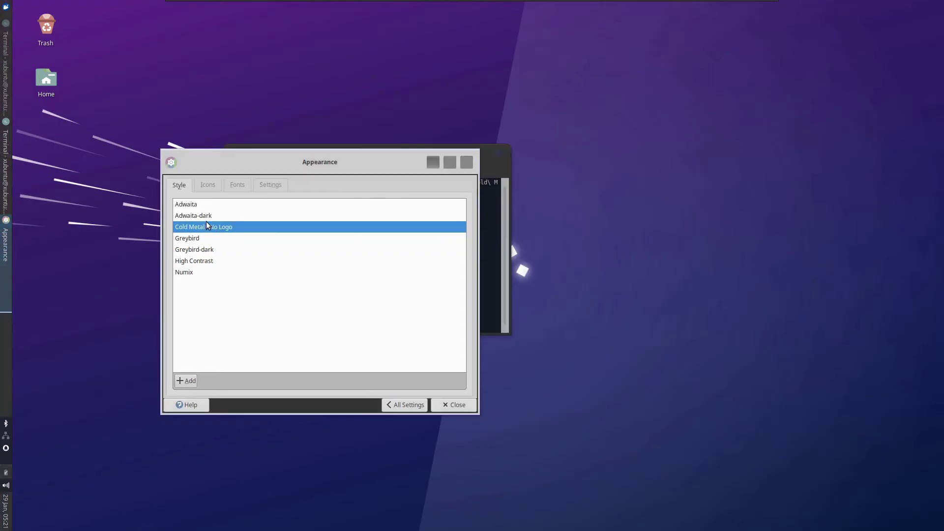
left_click_drag(414, 170, 325, 156)
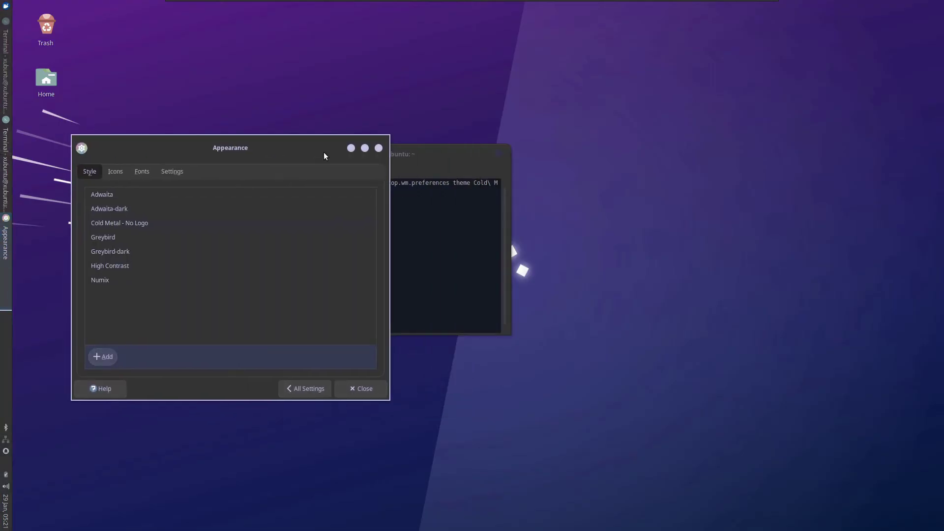
left_click(379, 148)
left_click_drag(407, 156, 305, 160)
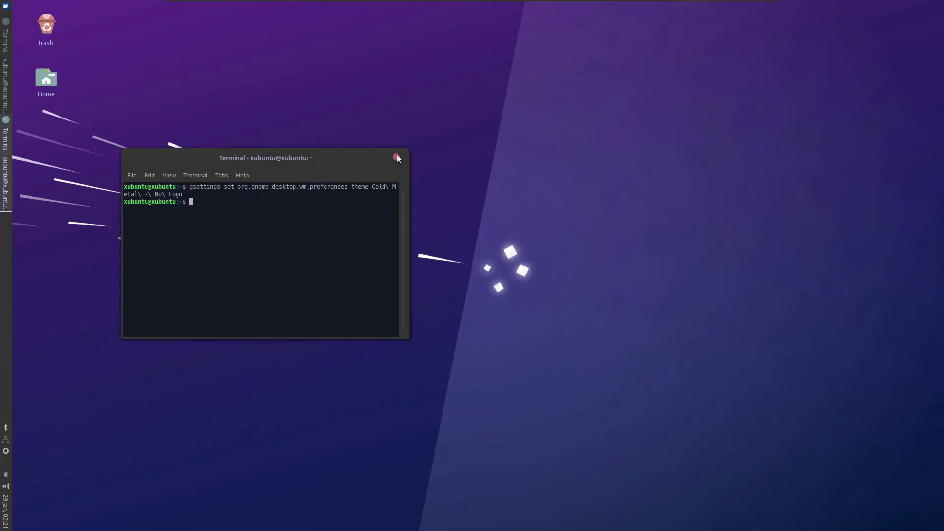
- Install dconf-editor with 'sudo apt install dconf-editor'
left_click_drag(381, 158, 483, 178)
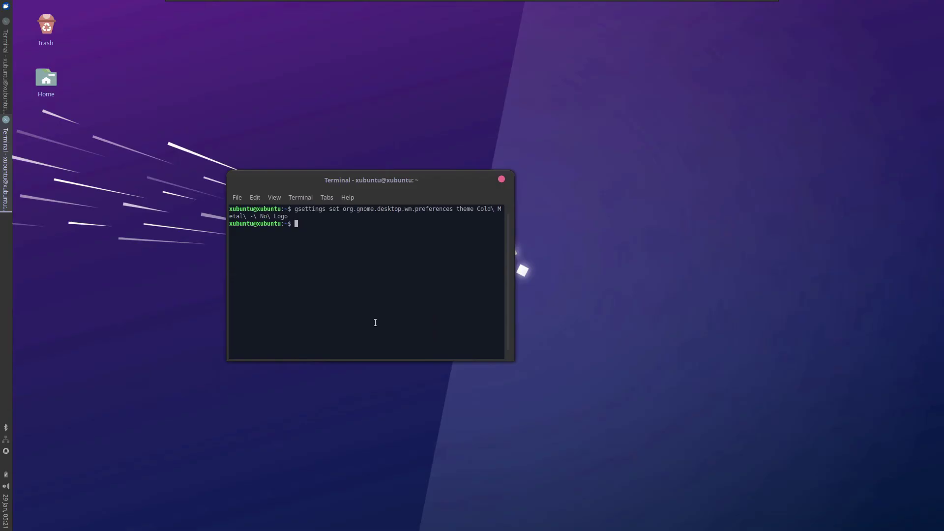
type("sudo apt install dconf-editor")
key("Return")
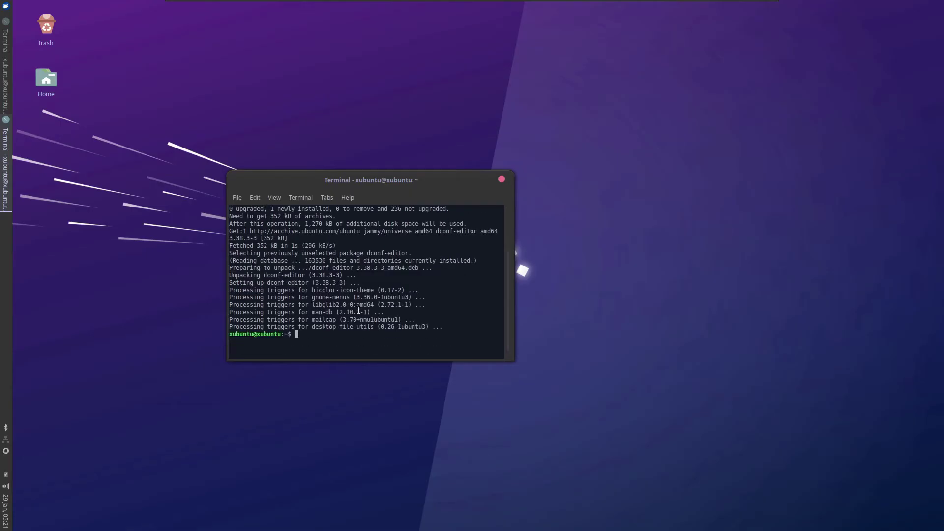
- Launch dconf Editor by searching 'dc' in the applications menu
left_click(5, 7)
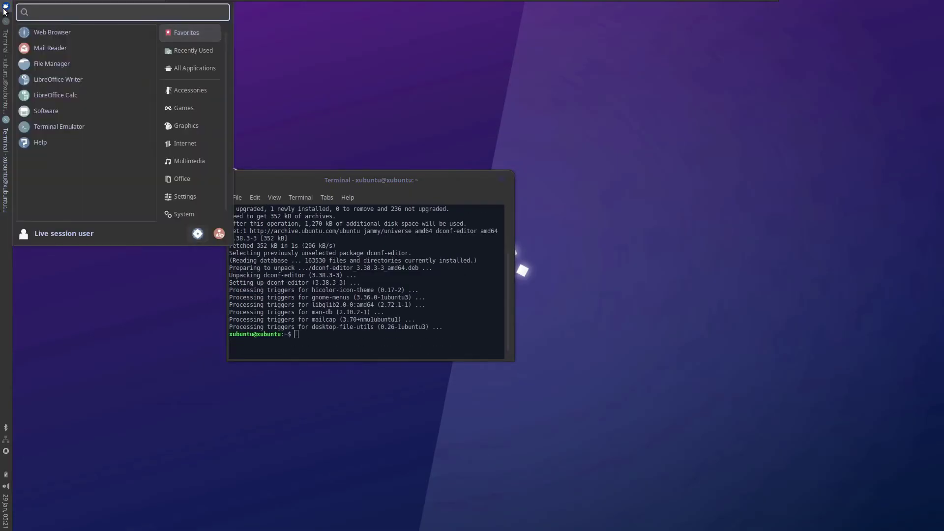
type("dc")
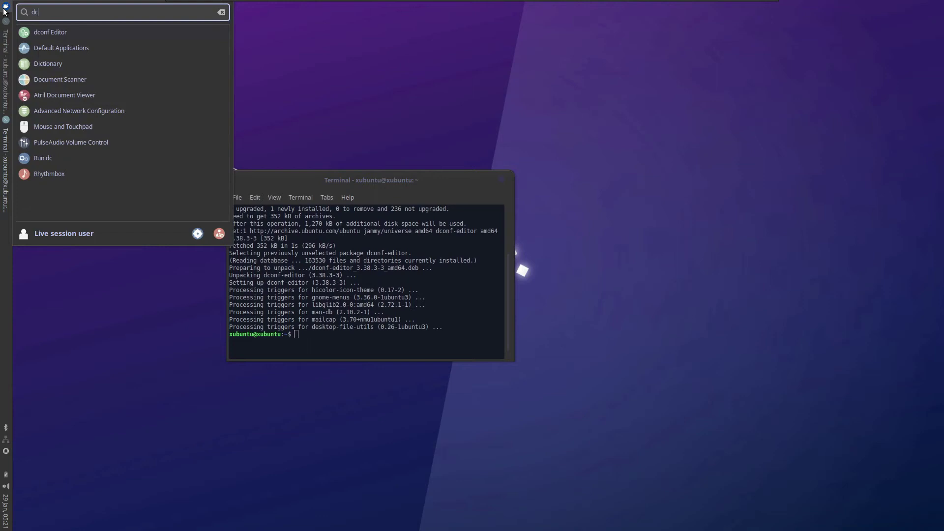
key("Return")
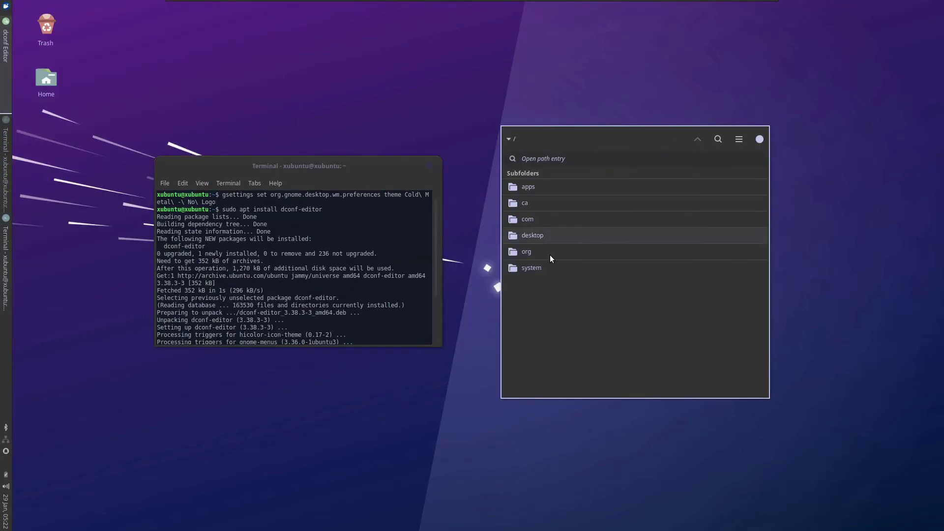
- Navigate to org/gnome/desktop/wm/preferences and open the theme key
left_click(530, 250)
left_click(530, 247)
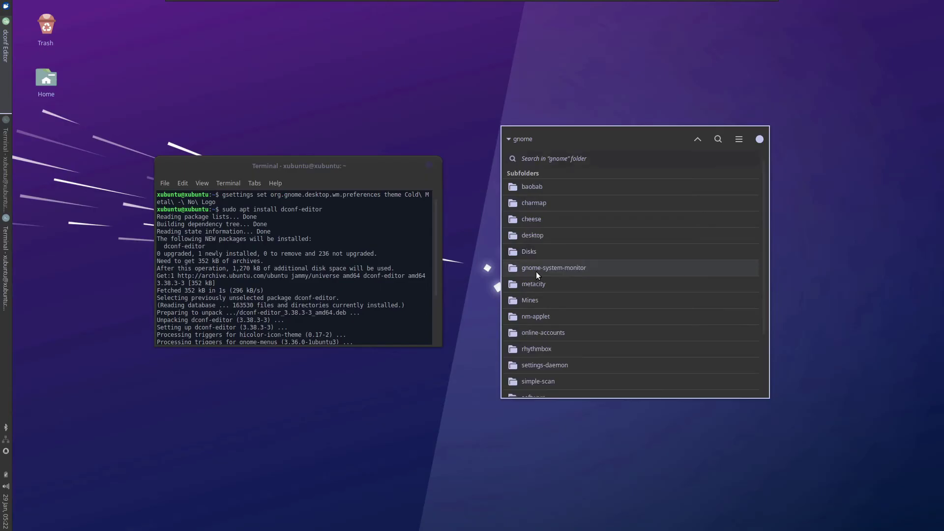
left_click(548, 235)
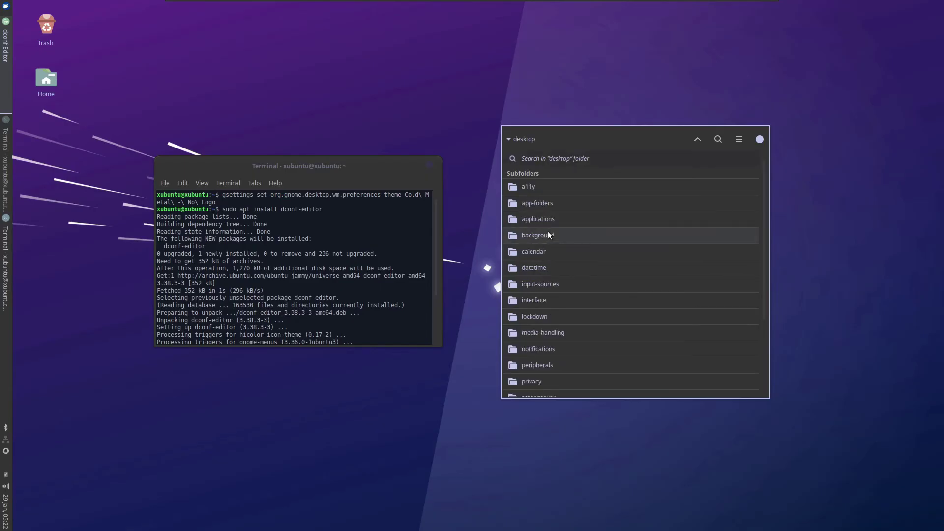
type("wm")
key("Return")
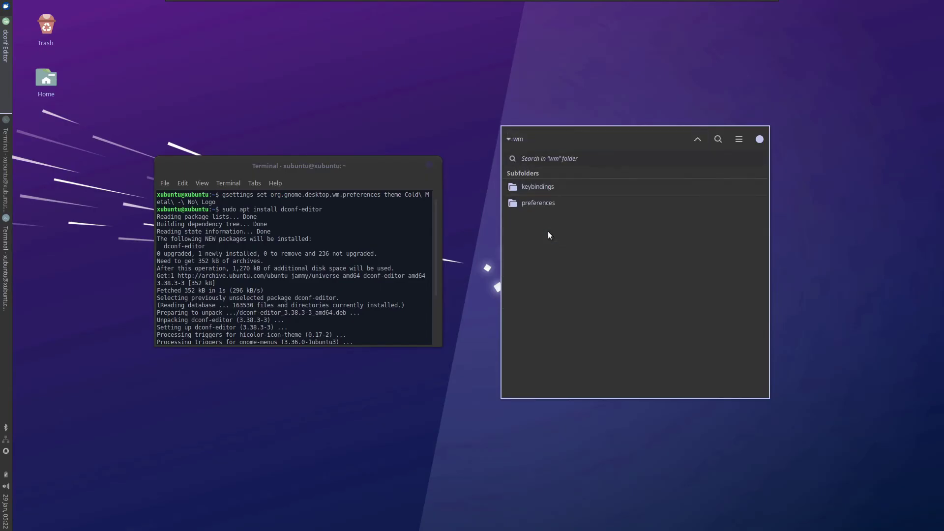
left_click(536, 204)
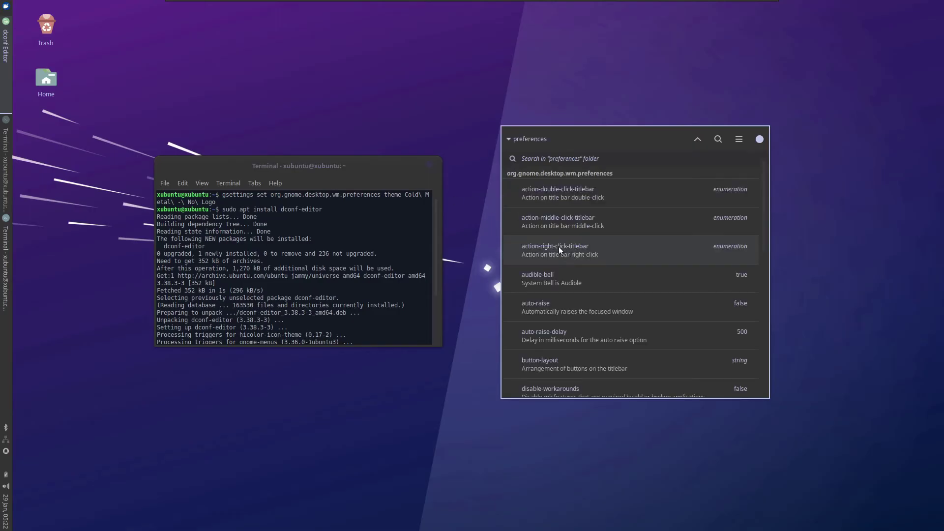
type("theme")
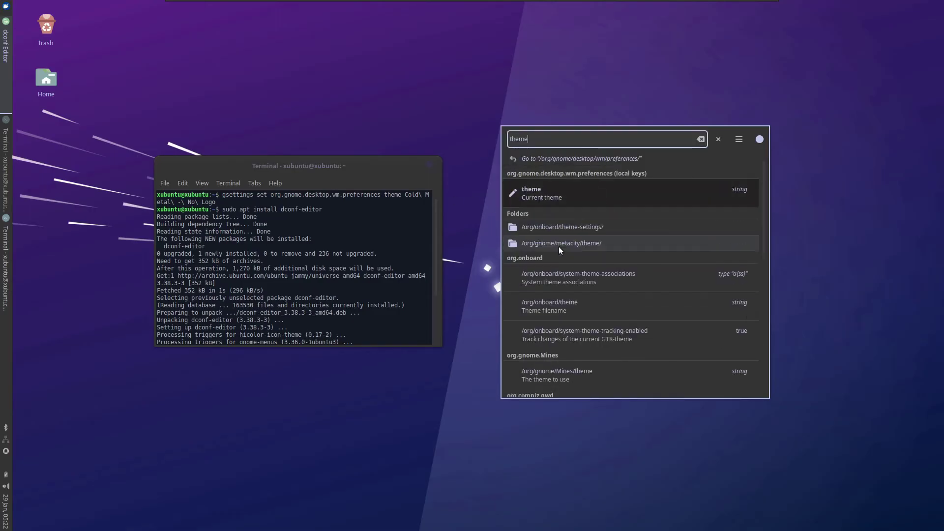
left_click(589, 196)
- Select the theme key's custom value, Cold Metal - No Logo
scroll(608, 365, "down", 1)
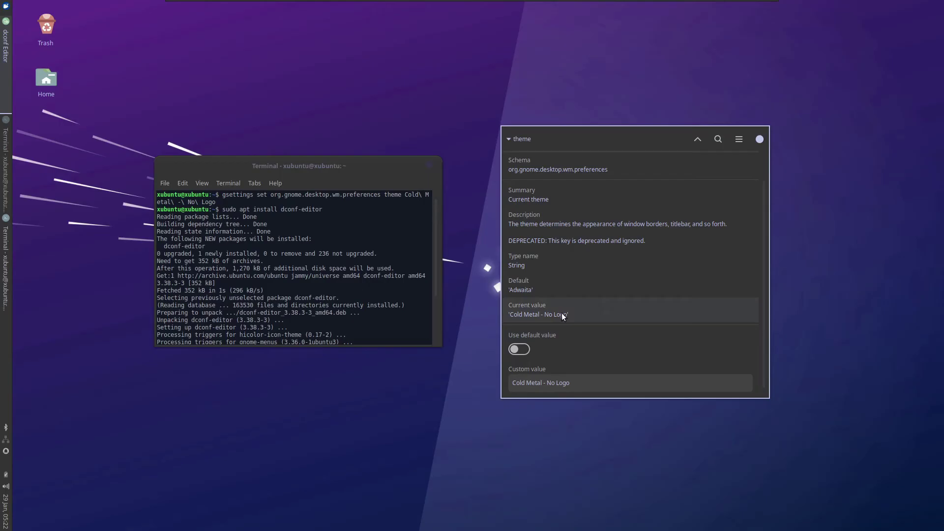
left_click(574, 380)
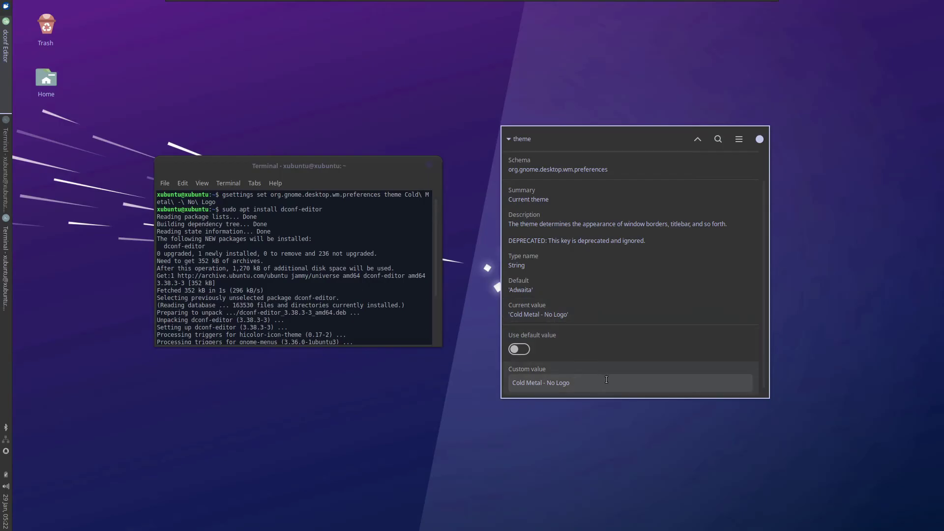
key("ctrl+shift+Left")
triple_click(534, 386)
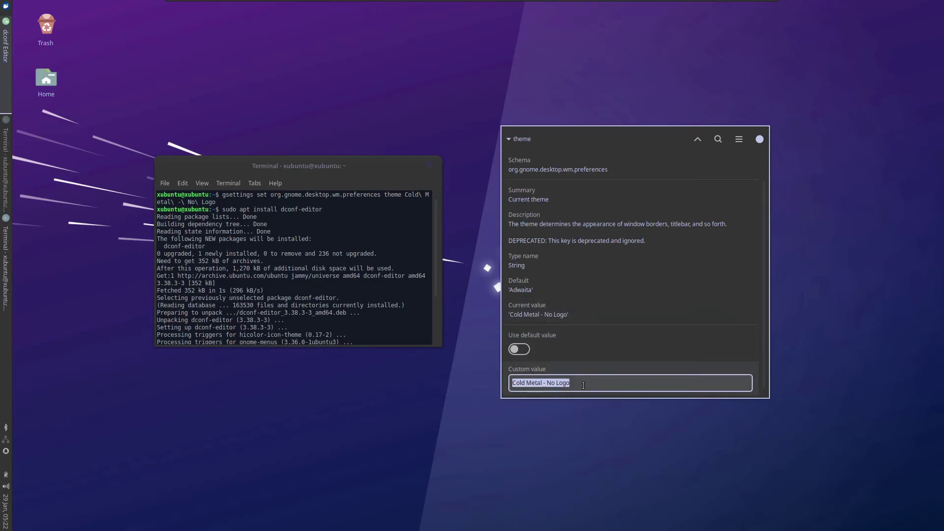
- Rearrange the dconf Editor and terminal windows on screen
left_click_drag(623, 148, 586, 139)
left_click_drag(374, 166, 397, 134)
left_click_drag(583, 147, 506, 217)
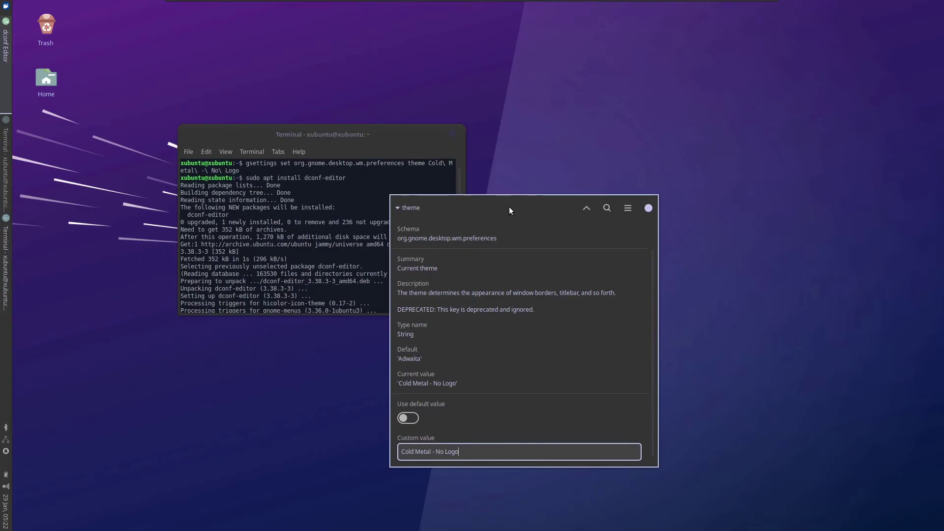
left_click_drag(287, 151, 228, 297)
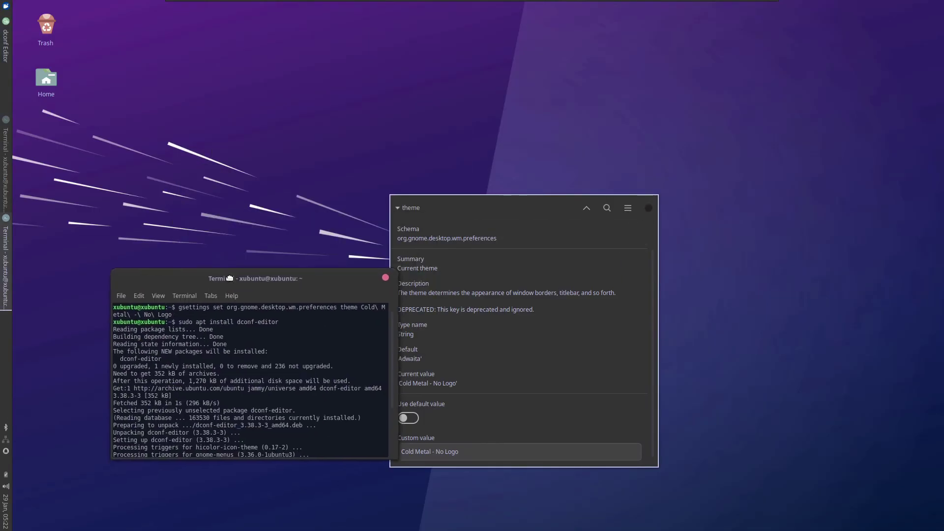
left_click_drag(308, 289, 322, 212)
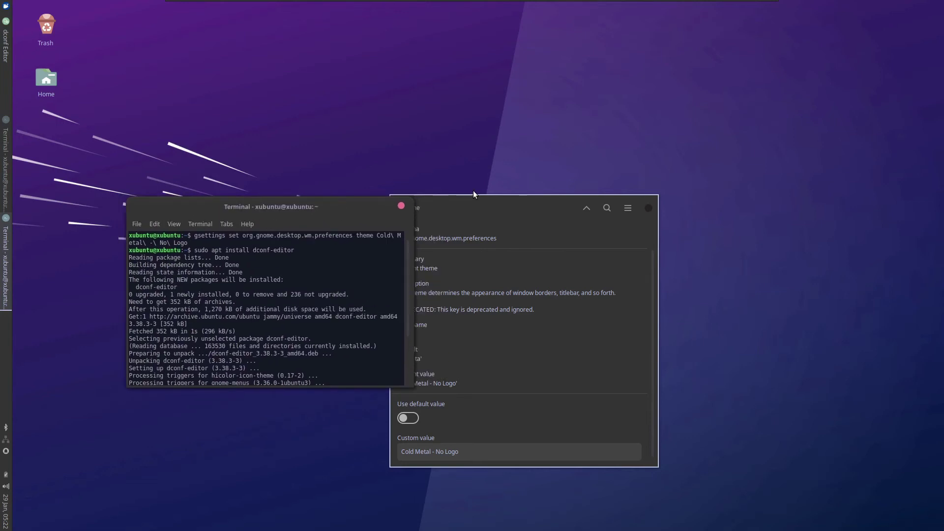
left_click_drag(500, 206, 369, 221)
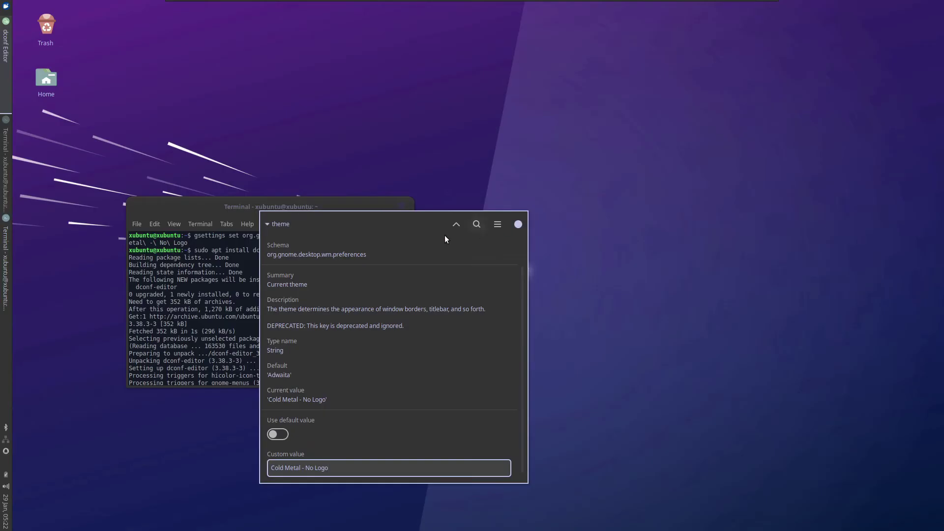
- Restart dconf Editor from the applications menu and return to its root folder
left_click(518, 224)
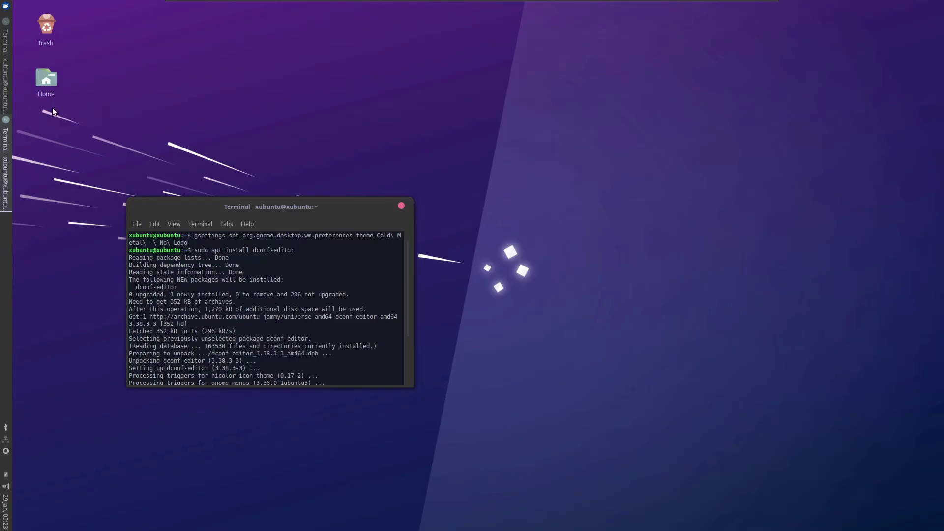
left_click(4, 11)
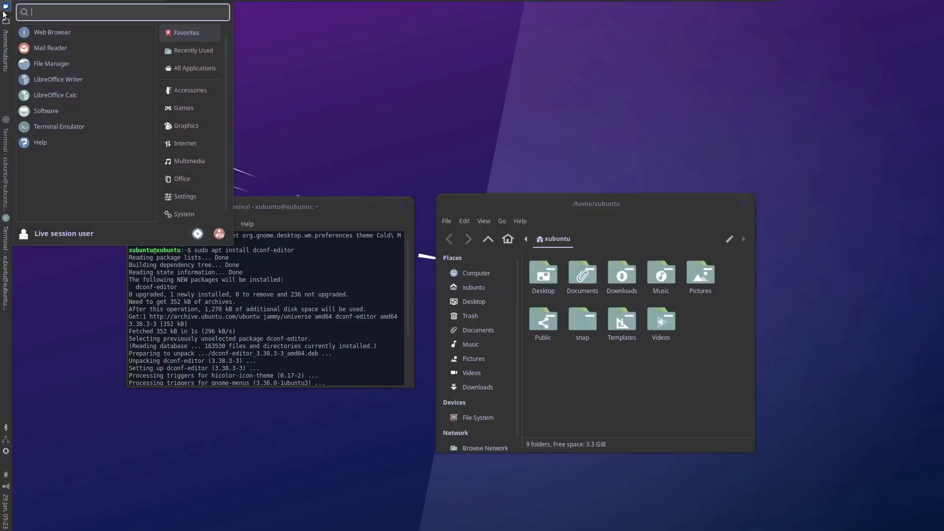
type("d")
key("Return")
left_click(467, 279)
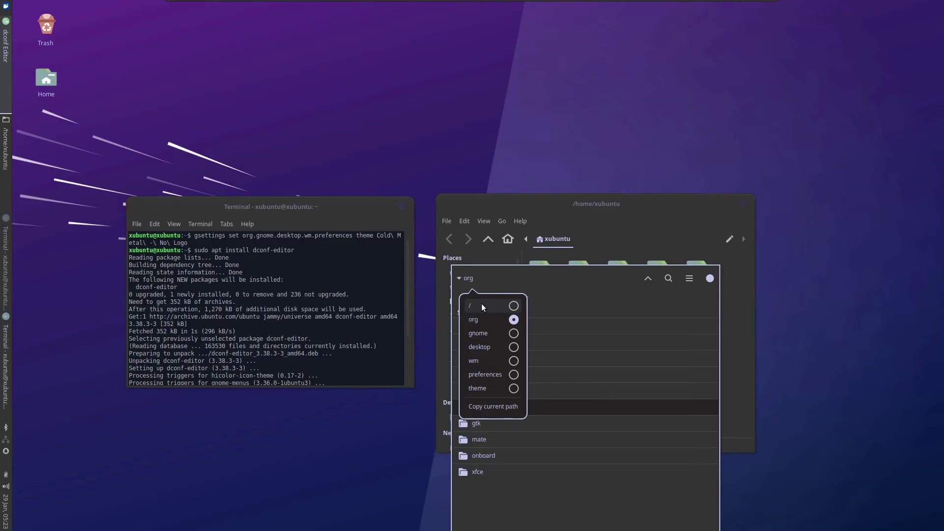
left_click(481, 306)
left_click_drag(530, 272, 453, 168)
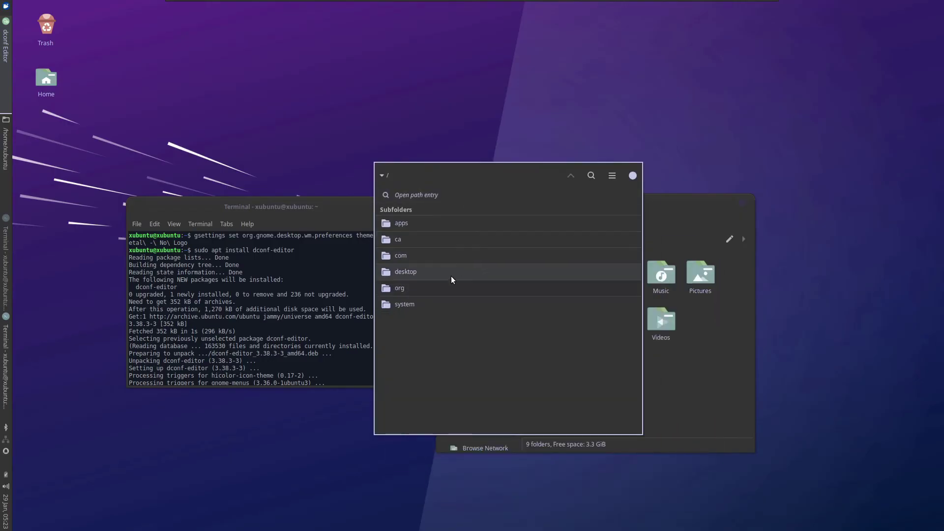
- Browse to org/gnome/desktop/wm/preferences and open the button-layout key
left_click(406, 288)
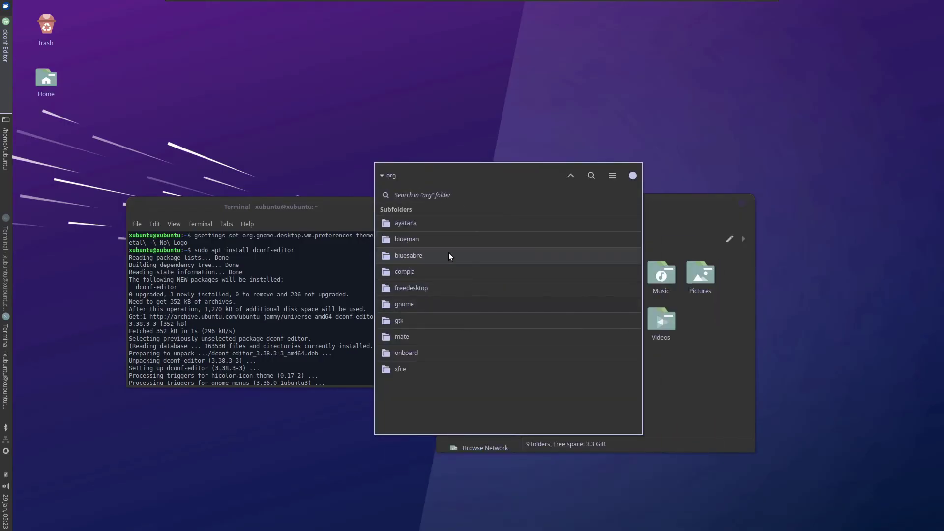
left_click(417, 302)
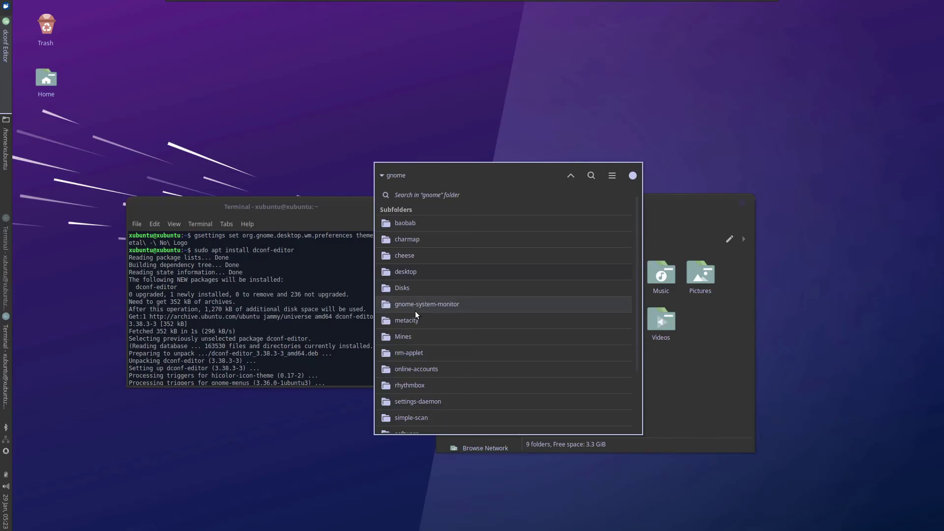
type("desktop/wm")
key("Return")
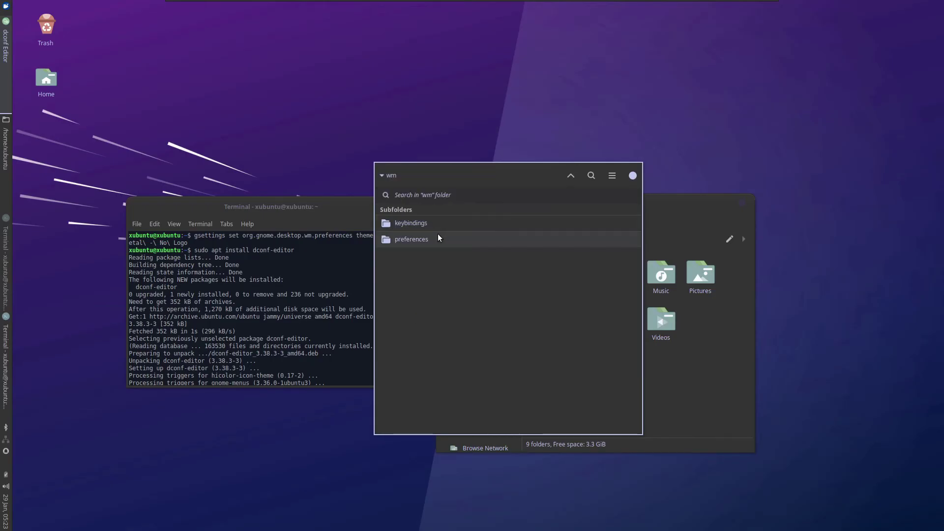
left_click(439, 238)
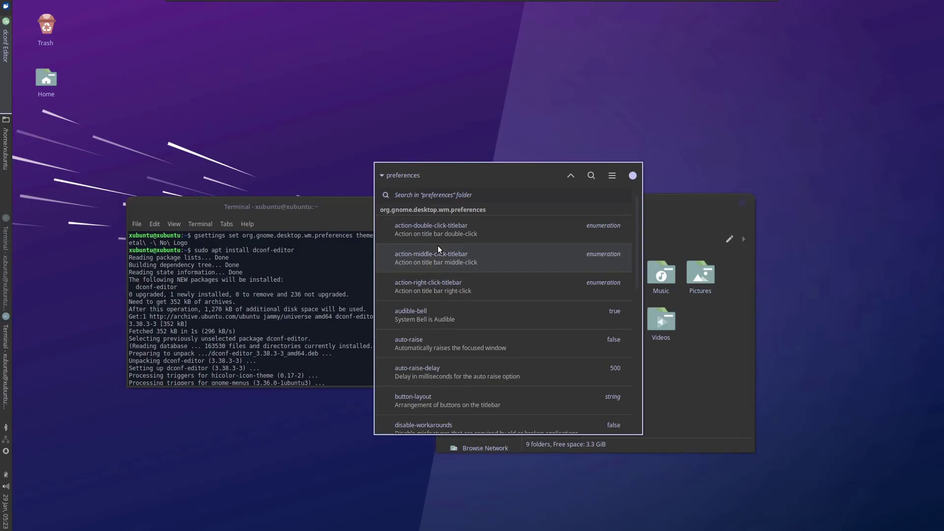
type("button")
key("Return")
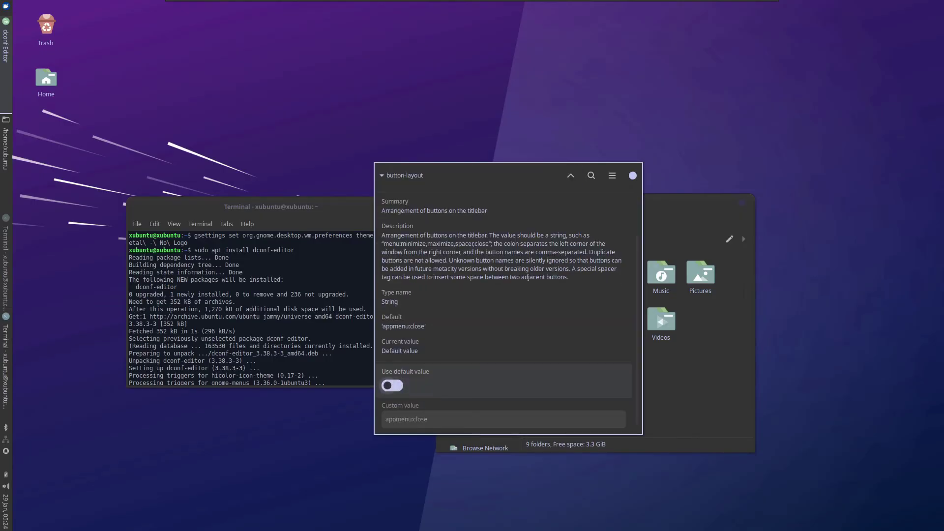
- Turn off the default value and enter the custom value appmenu:minimize,maximize,close
left_click(389, 386)
left_click(430, 419)
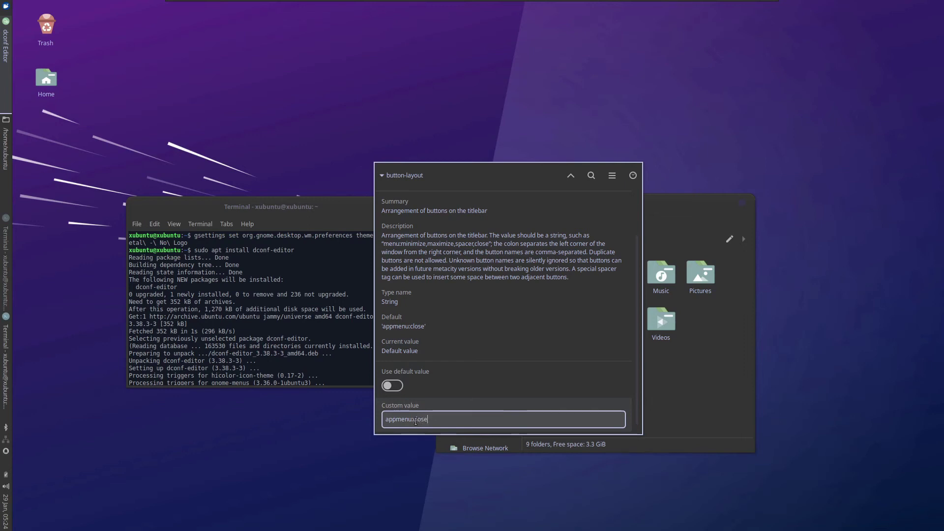
left_click(414, 419)
type("minimize,maximize,")
- Apply the new button-layout value, then test maximizing and restoring the terminal
key("Return")
left_click_drag(295, 207, 433, 135)
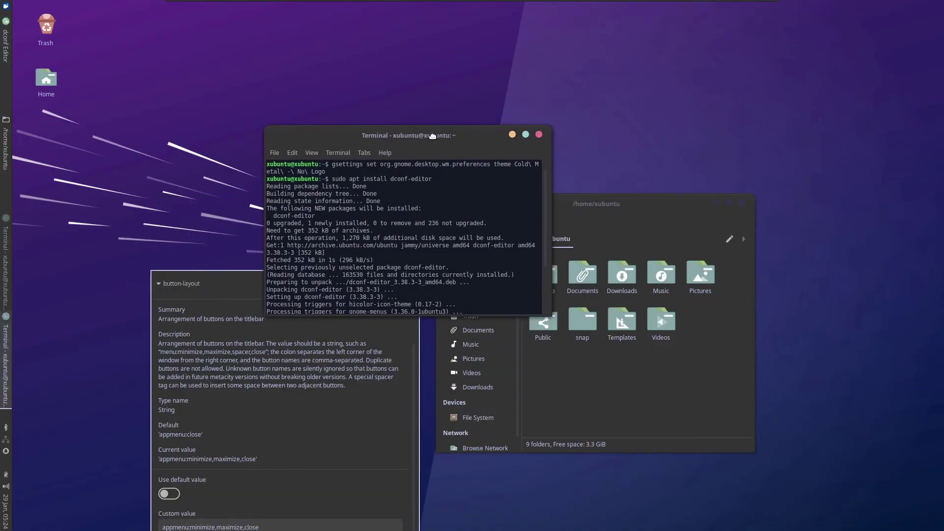
left_click(525, 135)
left_click_drag(440, 29, 474, 161)
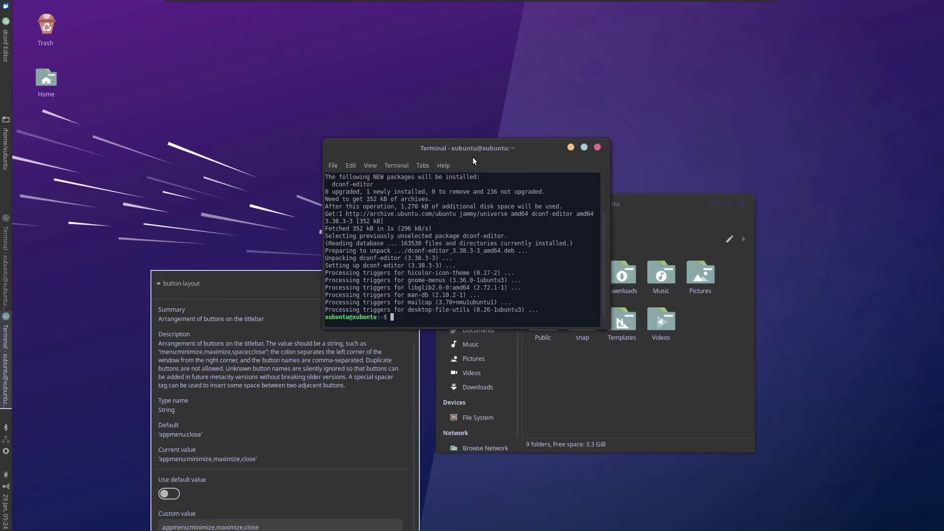
- Launch Firefox through the applications menu search after the default browser fails
left_click(6, 6)
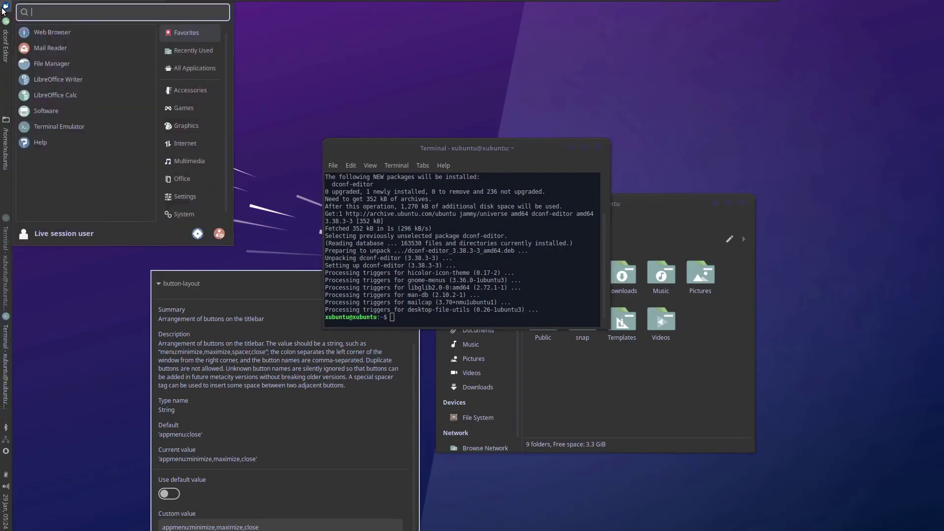
left_click(55, 37)
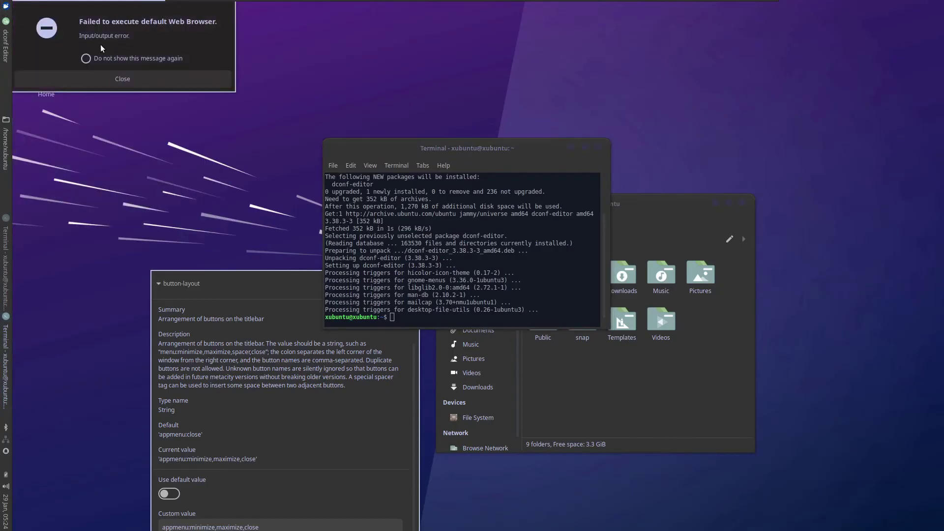
left_click(111, 82)
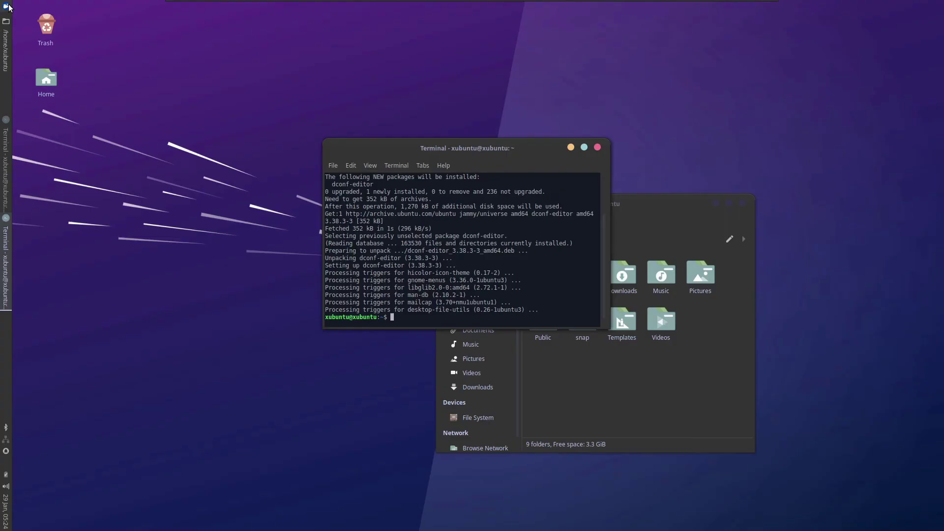
left_click(3, 5)
type("fire")
key("Return")
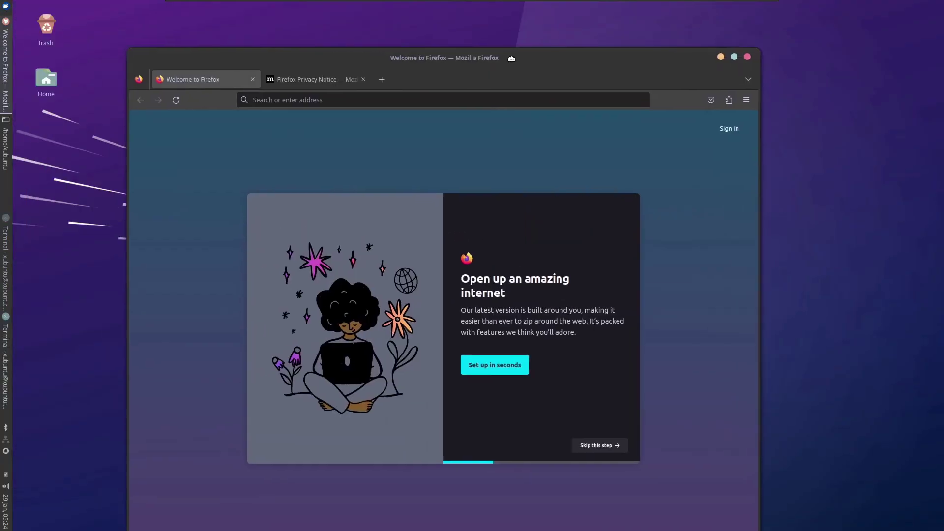
- Close the file manager and a terminal while repositioning the Firefox window
left_click_drag(511, 59, 480, 27)
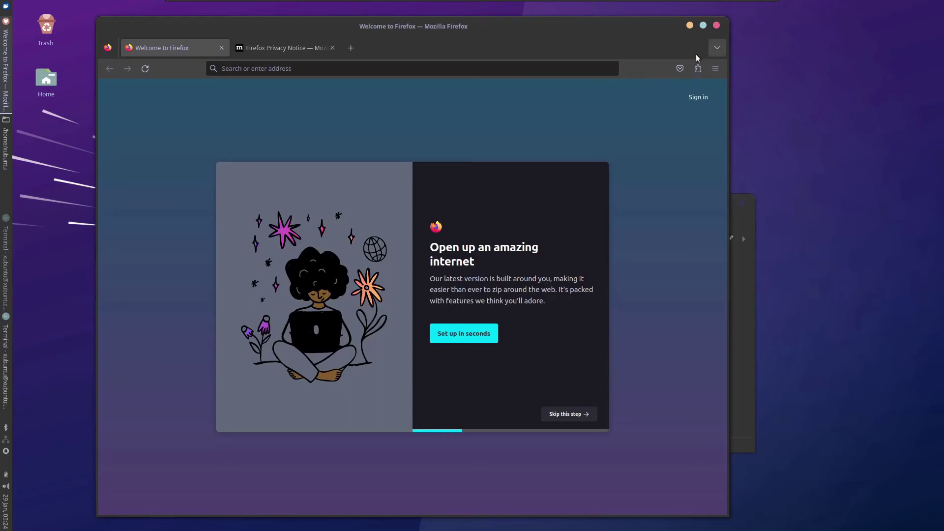
left_click_drag(573, 36, 541, 41)
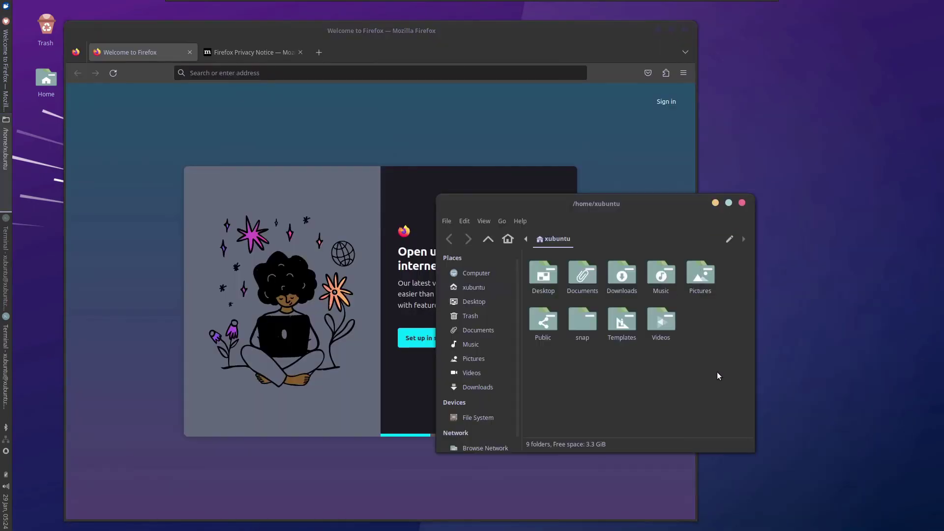
left_click(742, 202)
left_click_drag(531, 29, 698, 309)
left_click(600, 148)
left_click_drag(578, 297, 350, 86)
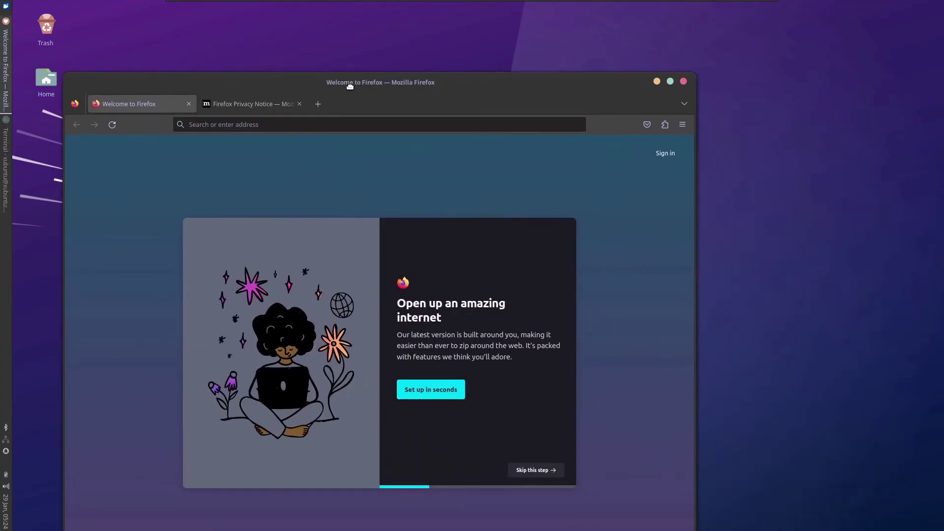
left_click(334, 126)
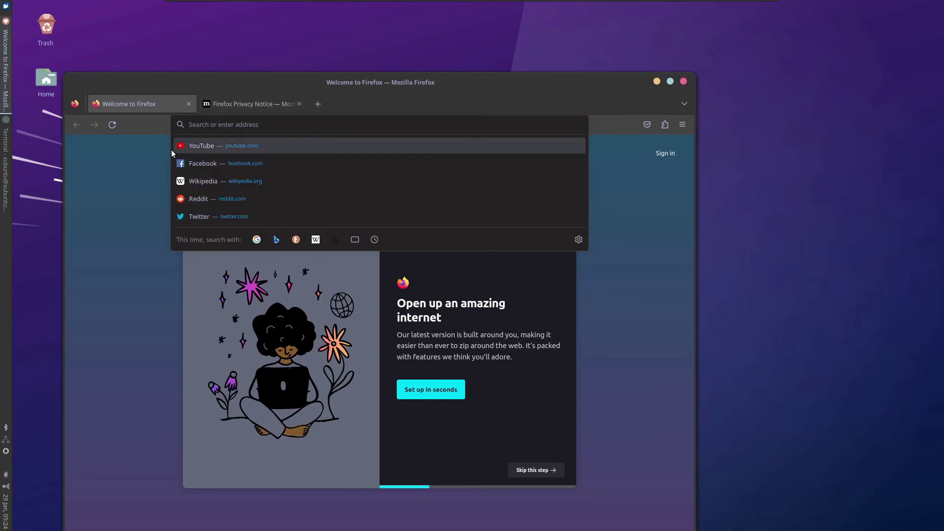
left_click_drag(267, 84, 316, 43)
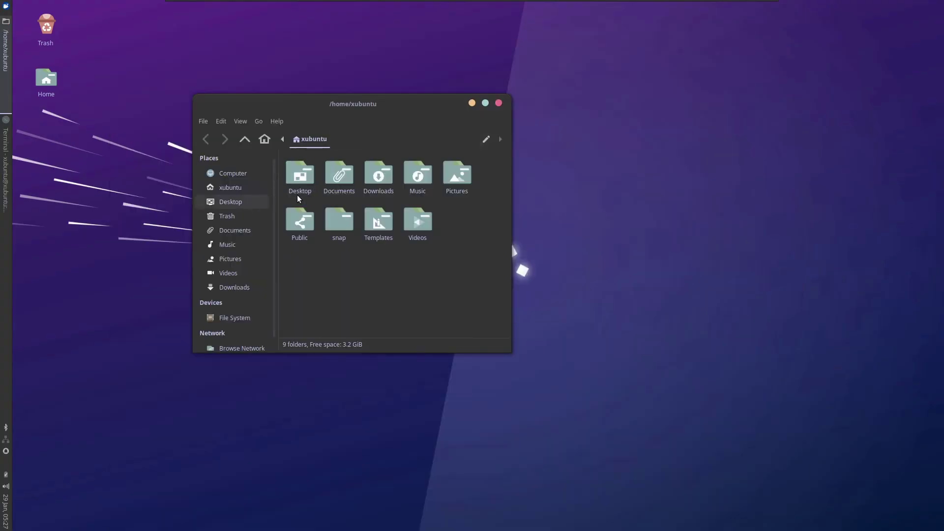
- Open Downloads and look inside the Cold-Metal-No-Logo-GTK.tar.xz archive
double_click(379, 175)
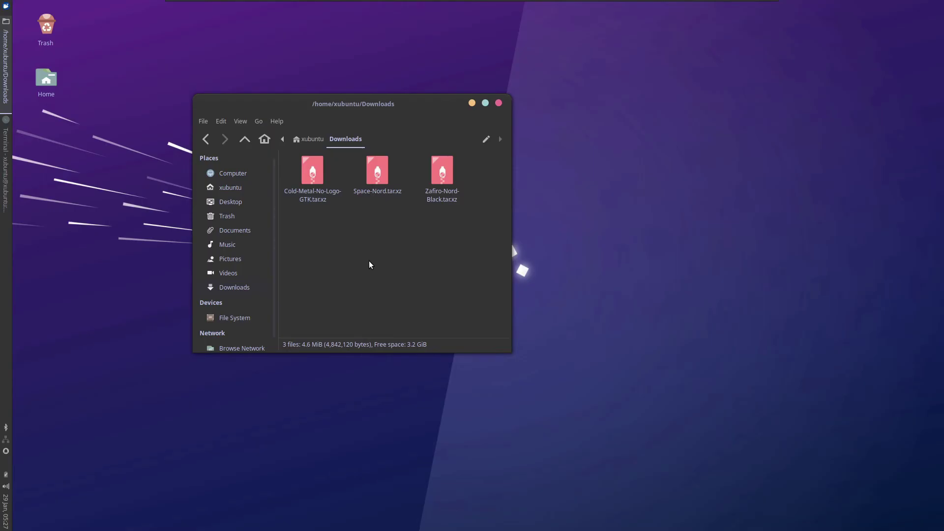
double_click(320, 184)
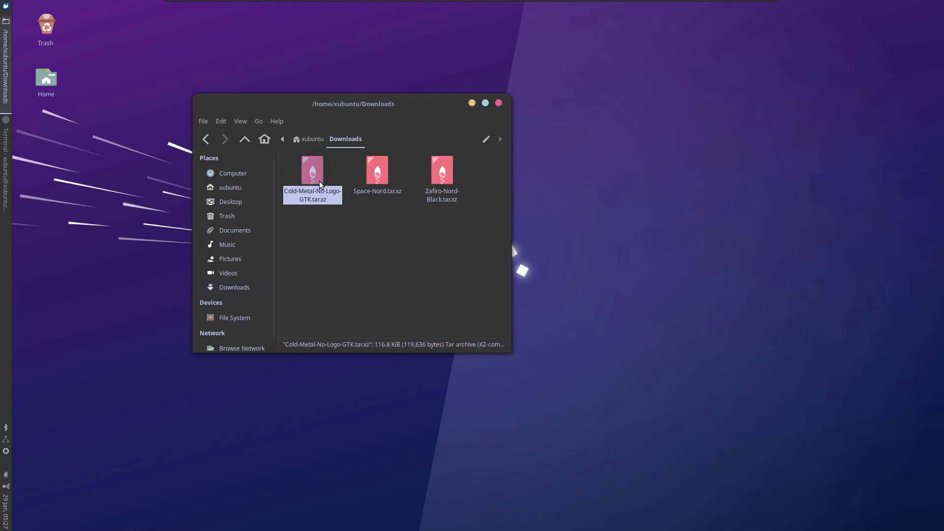
left_click_drag(173, 20, 227, 103)
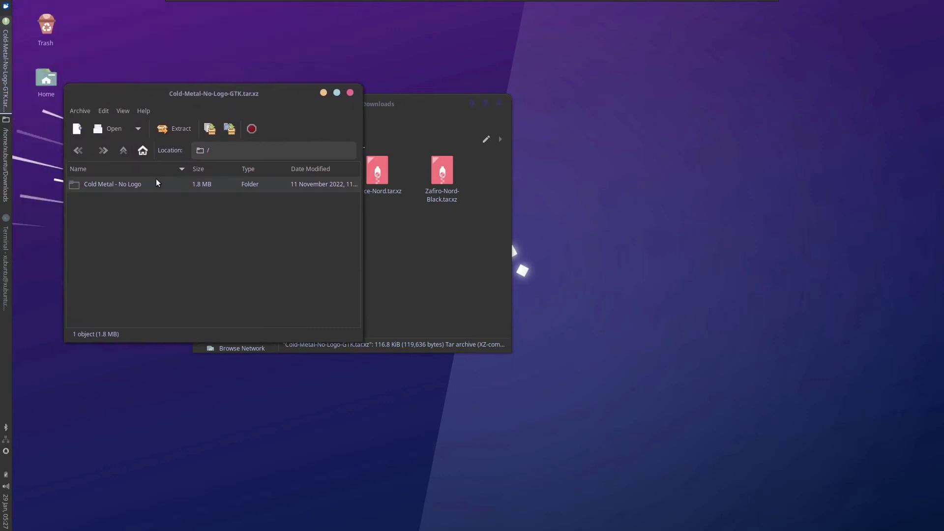
left_click(355, 96)
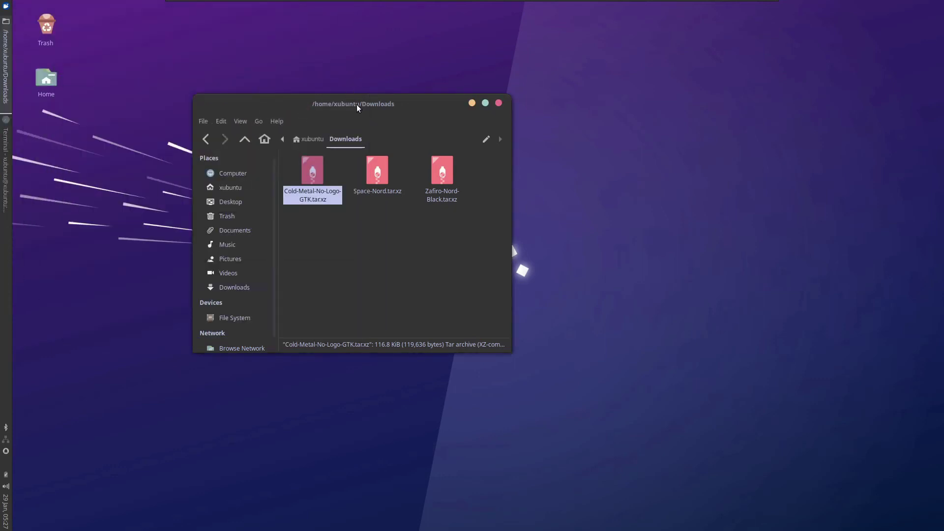
- Open the Space-Nord.tar.xz archive, then close the Downloads window
left_click_drag(354, 99, 459, 92)
double_click(494, 156)
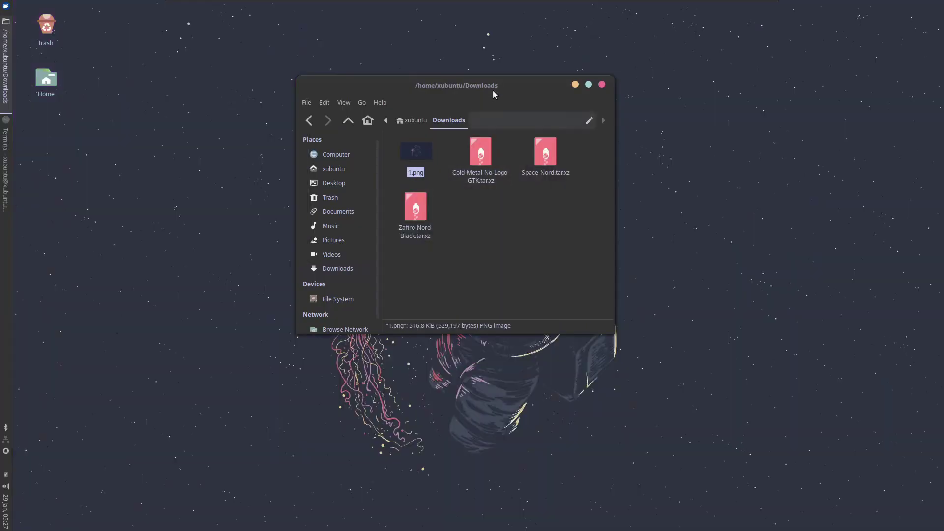
left_click_drag(491, 84, 257, 127)
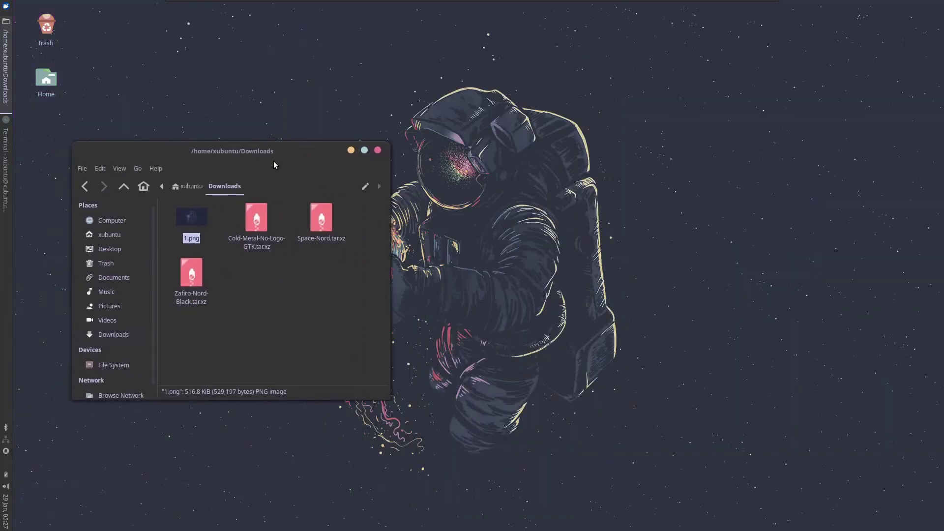
key("alt+F4")
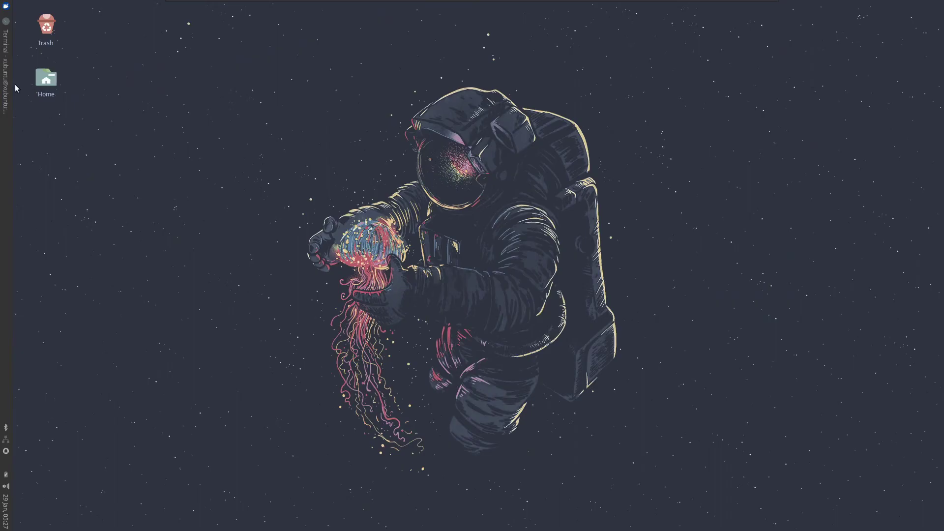
- Extract the Alterf folder from Space-Nord.tar.xz into Downloads and select it
double_click(47, 81)
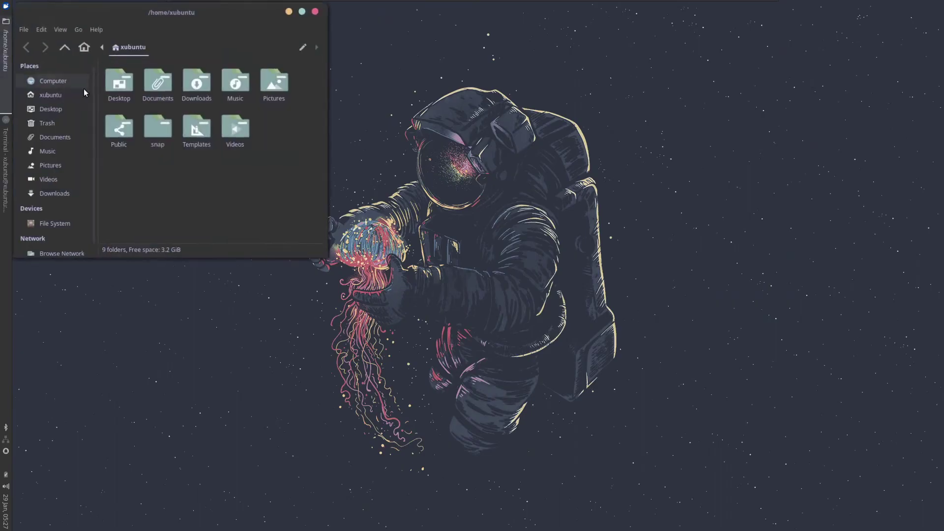
left_click_drag(167, 20, 329, 226)
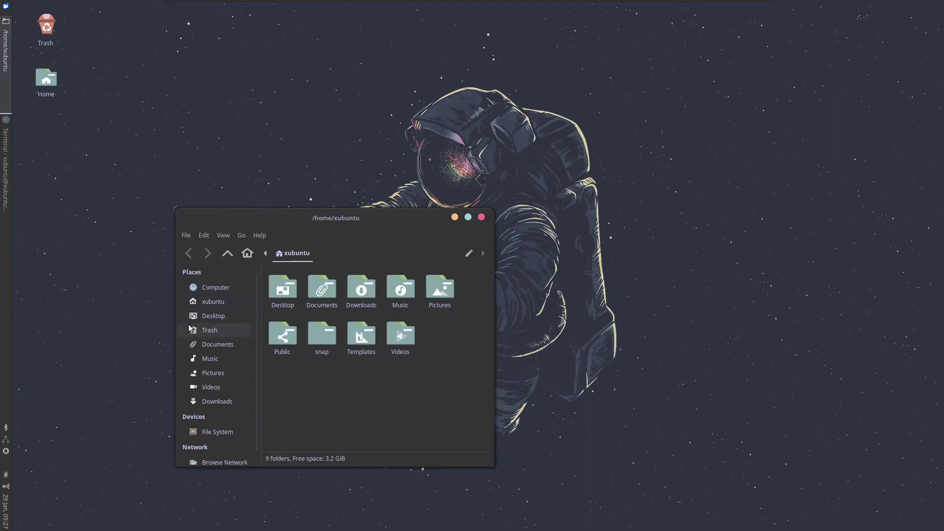
left_click(217, 401)
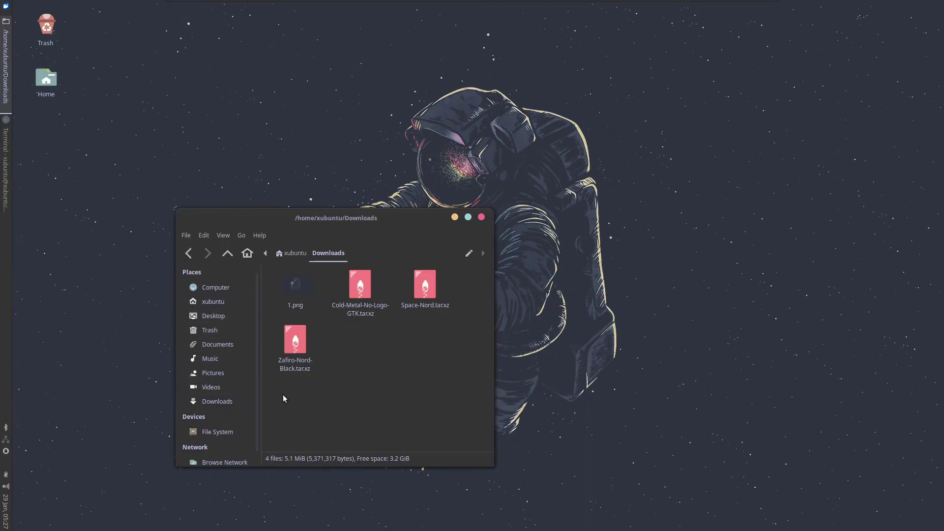
double_click(425, 285)
left_click_drag(177, 175, 369, 336)
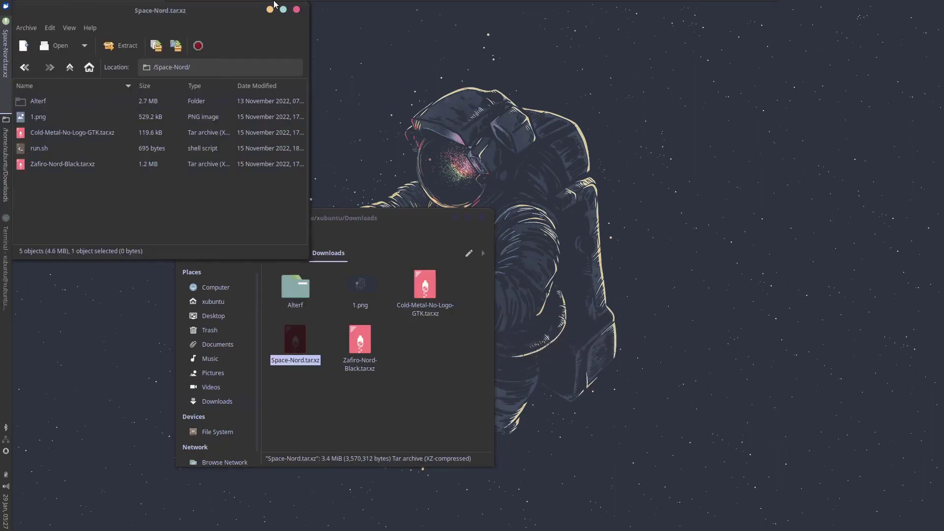
left_click(297, 11)
left_click_drag(318, 307, 290, 285)
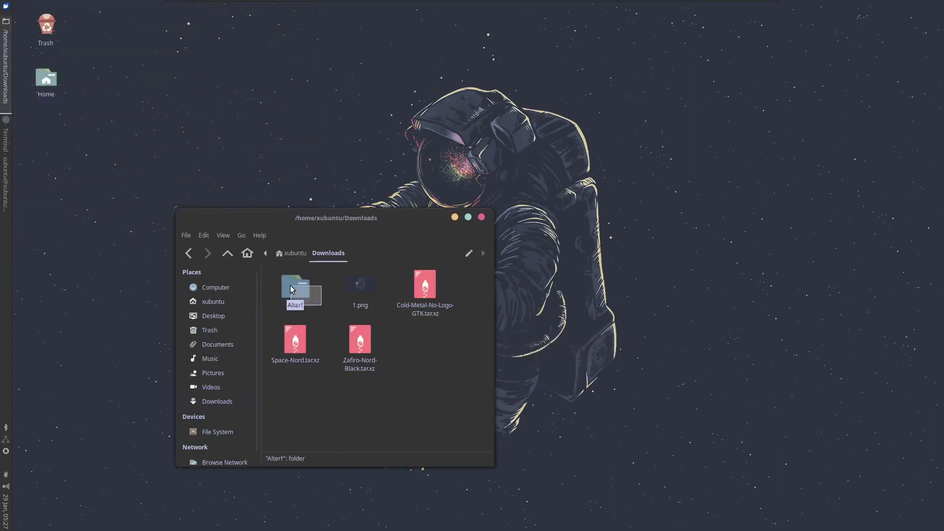
- Create a conky folder in ~/.config and paste Alterf into it
left_click(205, 302)
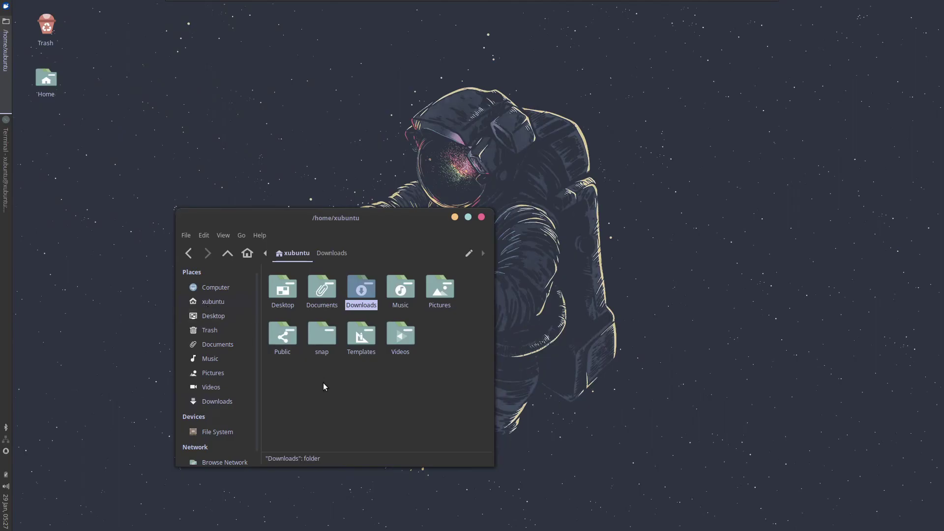
double_click(370, 293)
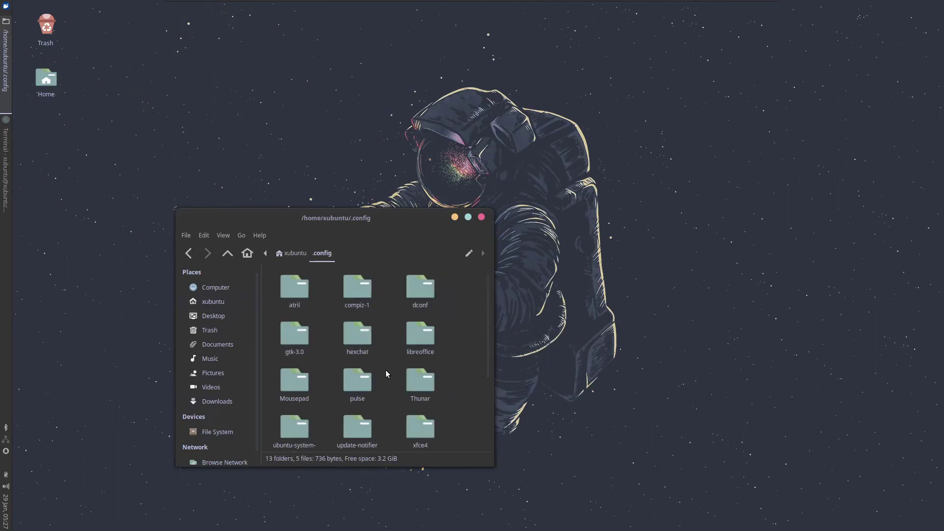
key("ctrl+shift+n")
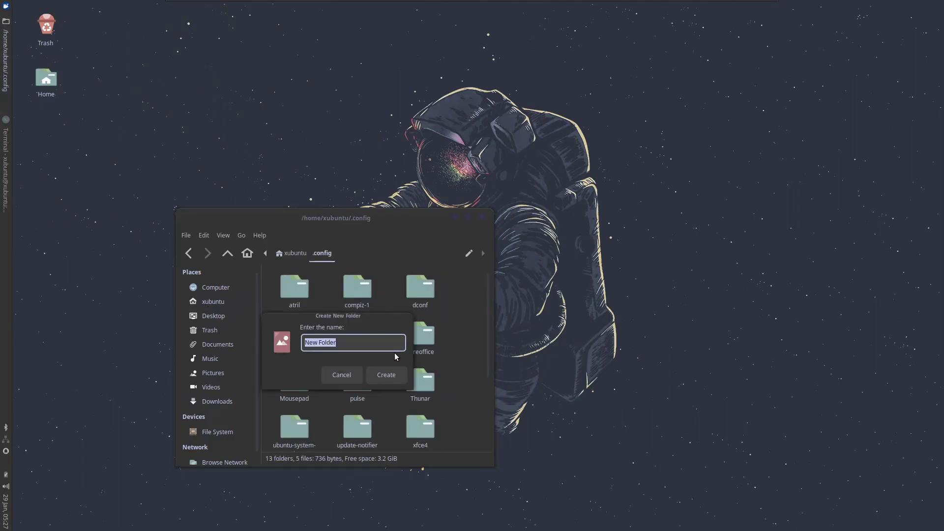
type("conky")
key("Return")
key("Return")
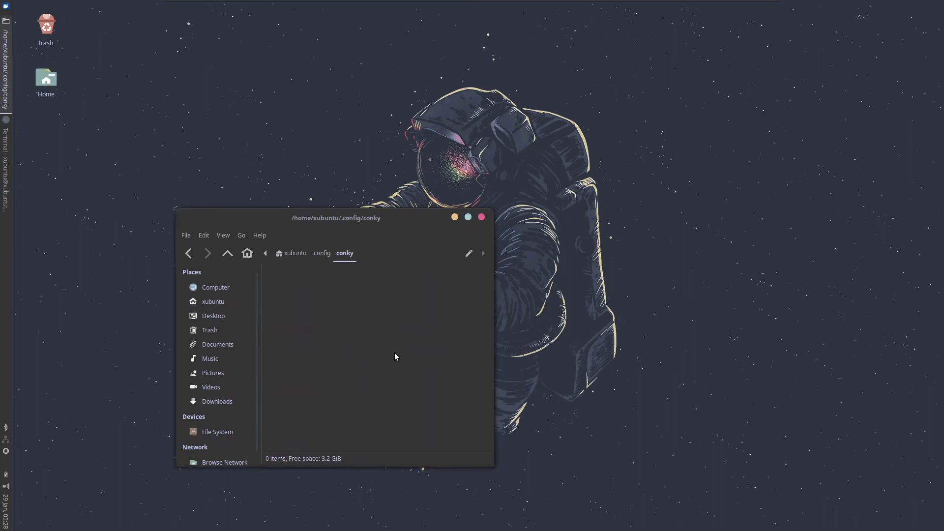
key("ctrl+v")
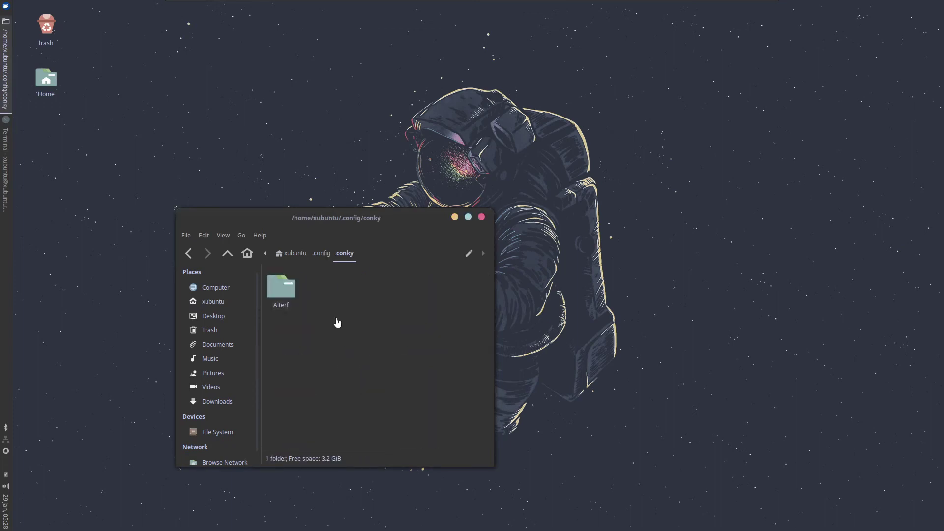
- Install the BebasNeue-Regular font from Alterf's fonts folder
double_click(286, 292)
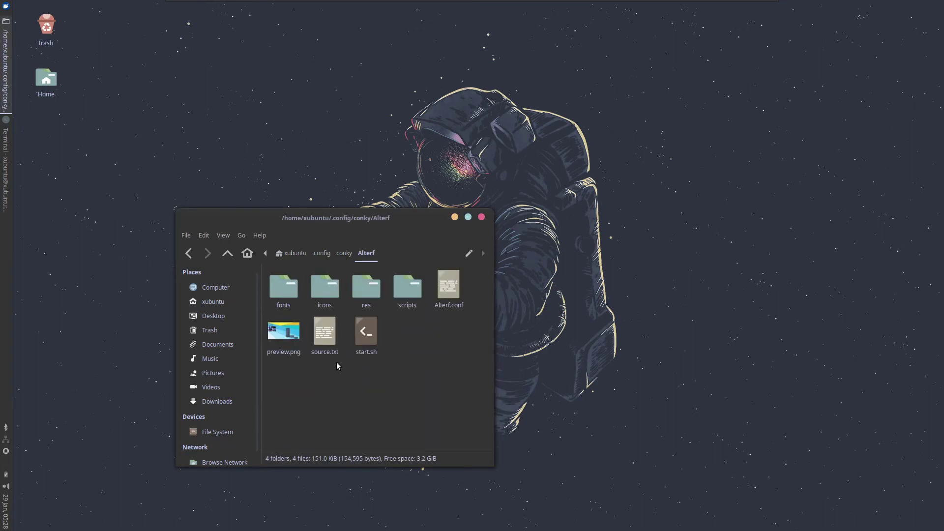
double_click(290, 292)
double_click(304, 285)
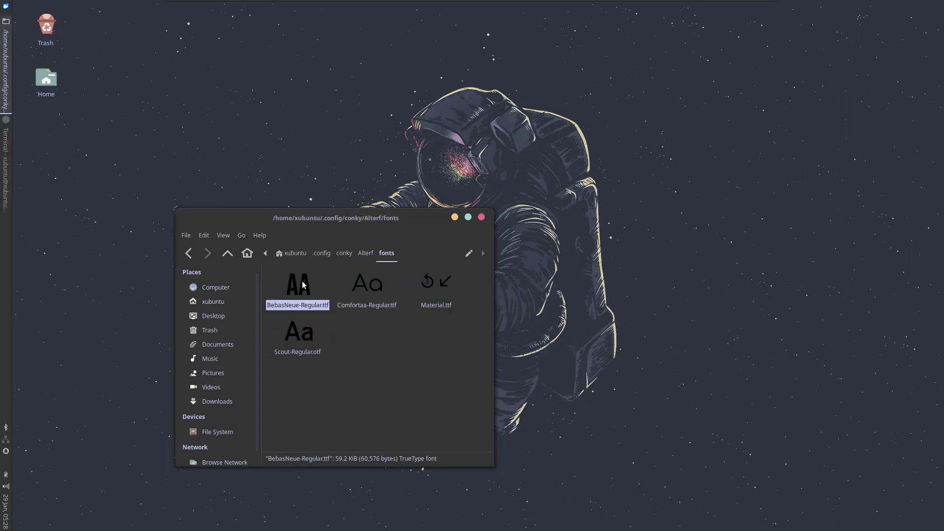
left_click(338, 16)
left_click(363, 437)
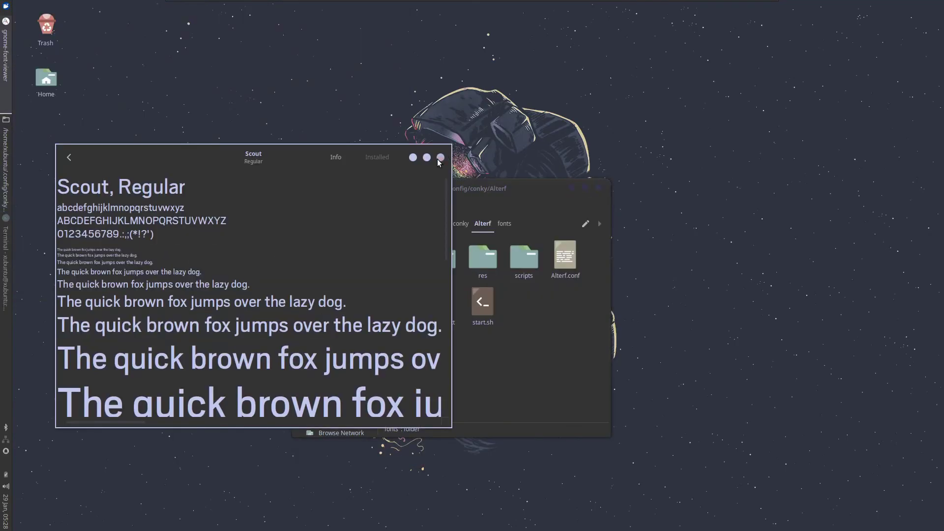
- Run 'sudo apt install jq conky curl lua5.4' in a new terminal, answering y
left_click(440, 158)
key("ctrl+alt+t")
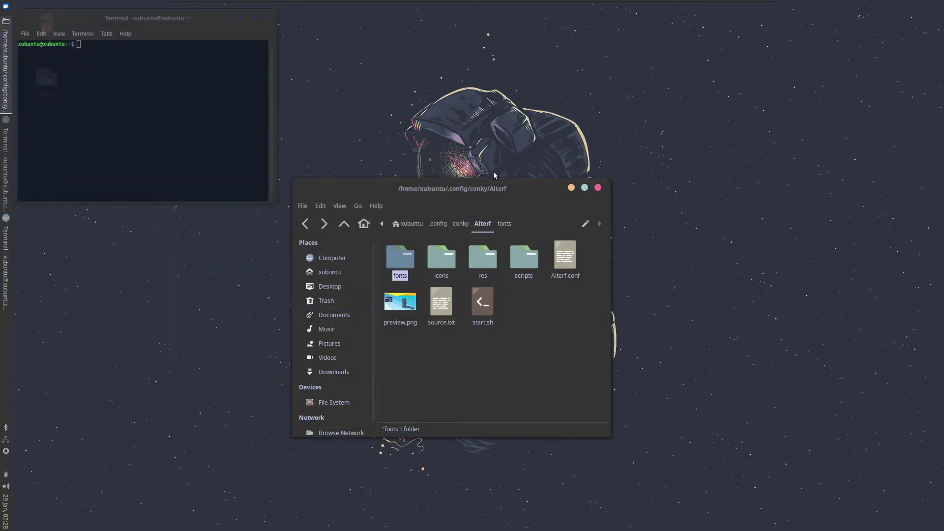
type("sud")
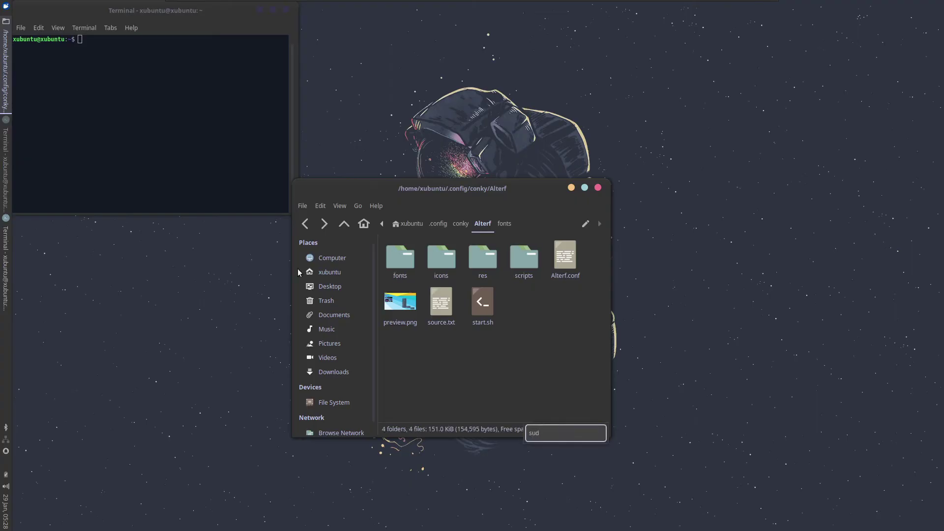
left_click(177, 182)
type("sudo apt instal")
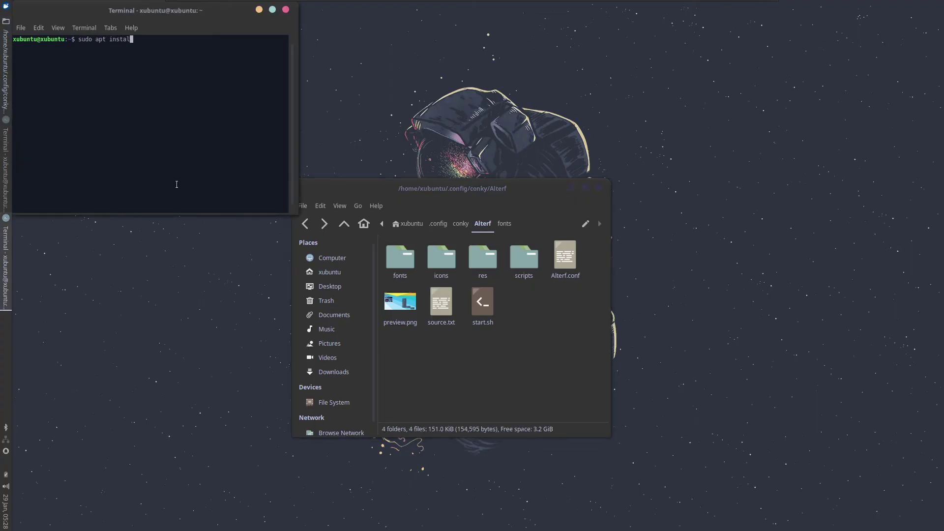
type("l jq conky curl lua5.4")
key("Return")
type("y")
key("Return")
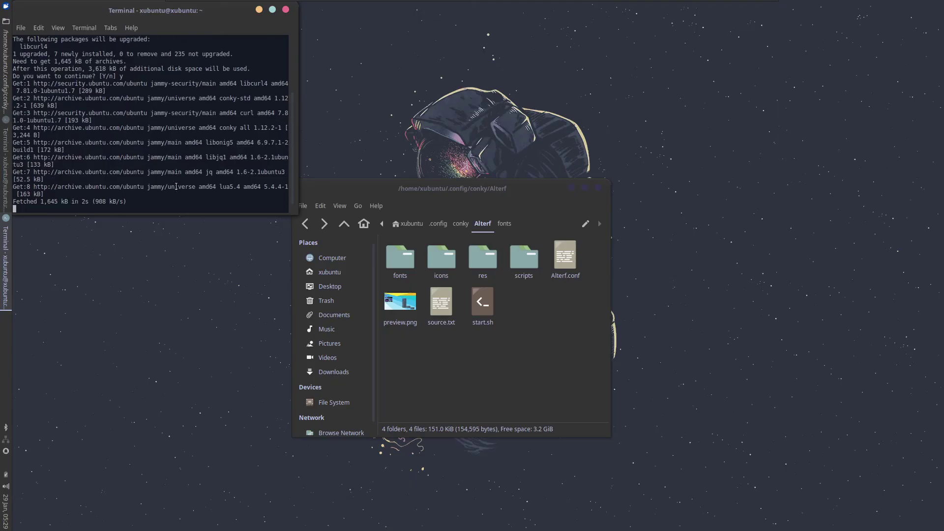
right_click(503, 388)
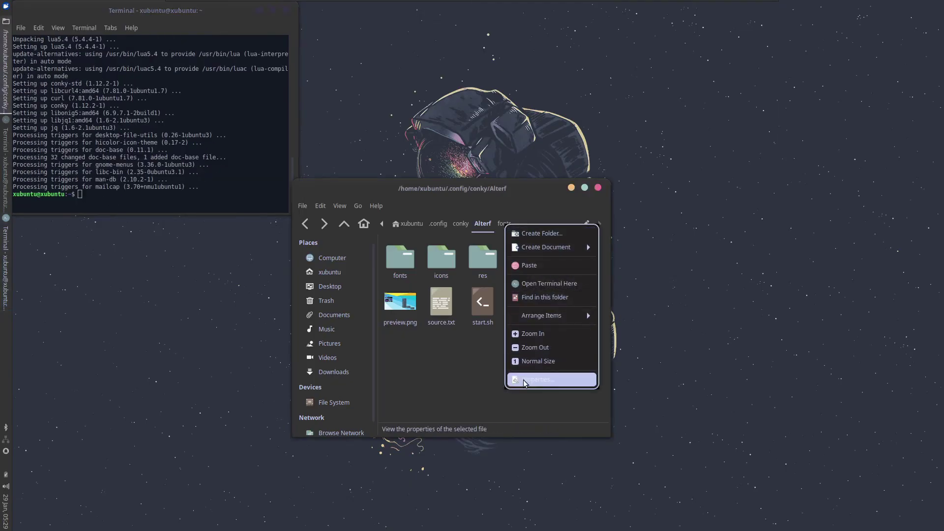
- Open a terminal in Alterf and allow start.sh to run as a program
left_click(541, 282)
right_click(479, 301)
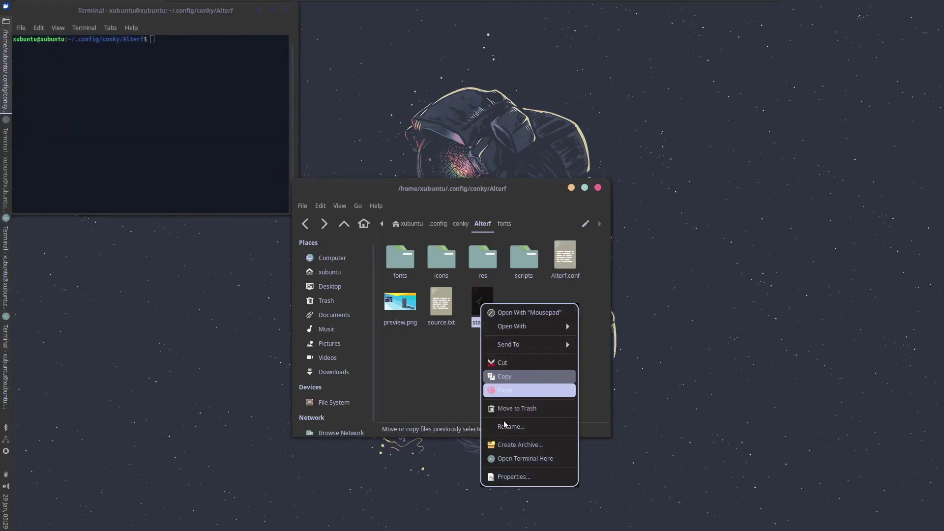
left_click(512, 477)
left_click(452, 240)
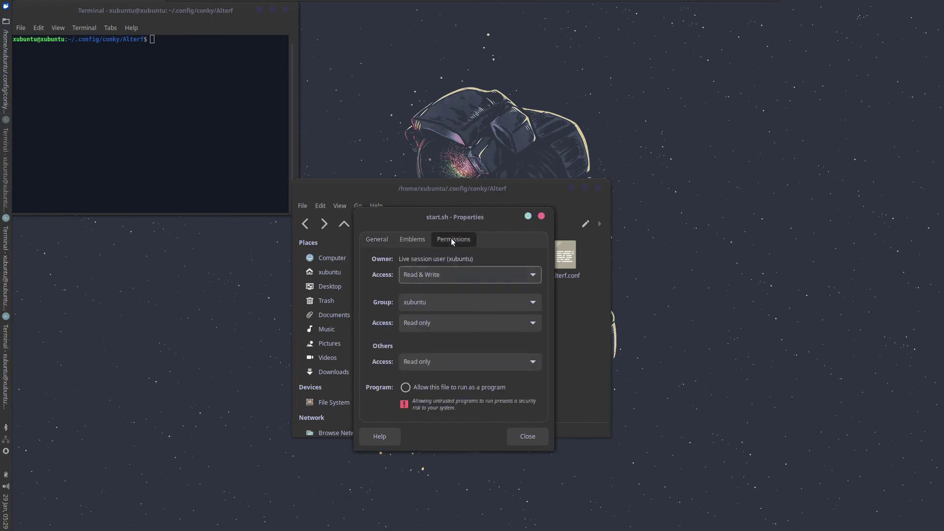
left_click(405, 388)
left_click(526, 437)
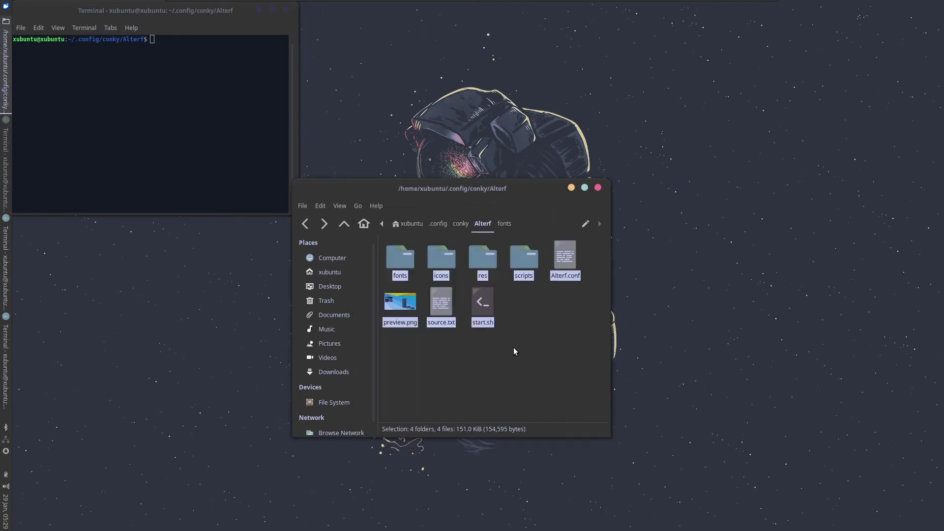
double_click(523, 254)
left_click_drag(384, 351, 522, 295)
left_click(305, 223)
- Run ./start.sh in the Alterf terminal and close the install terminal
left_click(173, 122)
type("./")
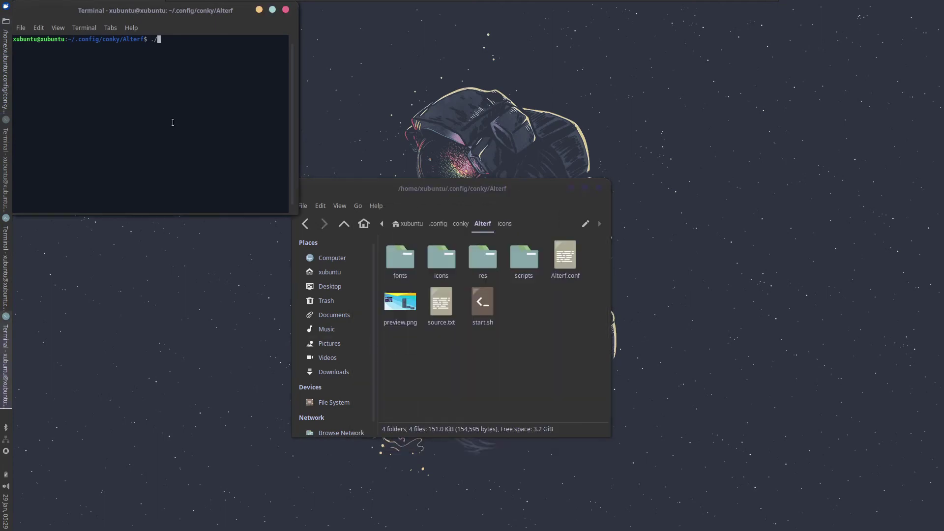
type("start.sh")
key("Return")
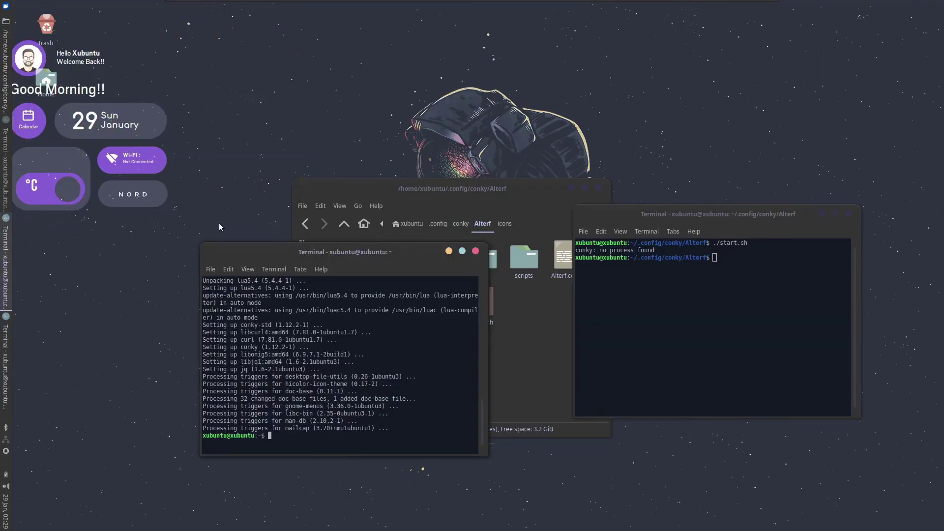
left_click_drag(433, 255, 329, 256)
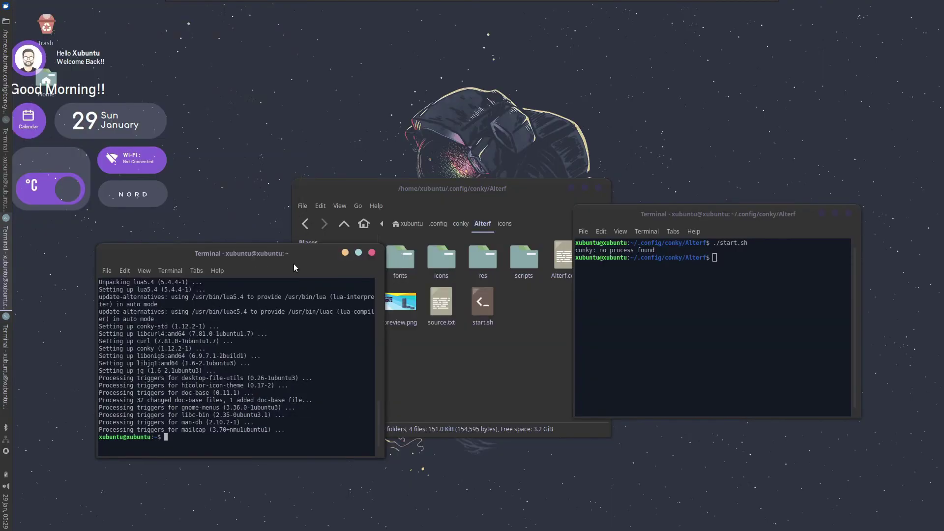
left_click(372, 253)
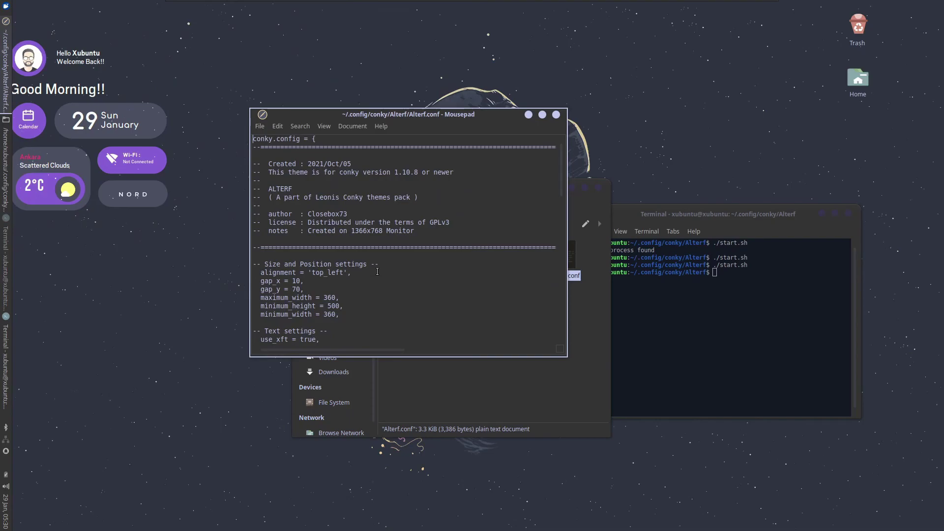
- Change own_window_type in Alterf.conf from 'desktop' to 'dock' and save
scroll(377, 272, "down", 10)
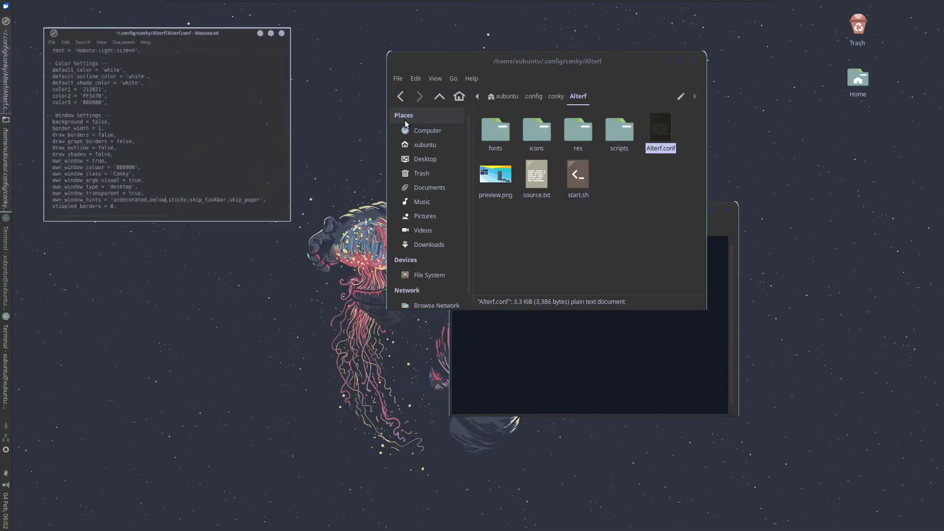
scroll(167, 123, "down", 2)
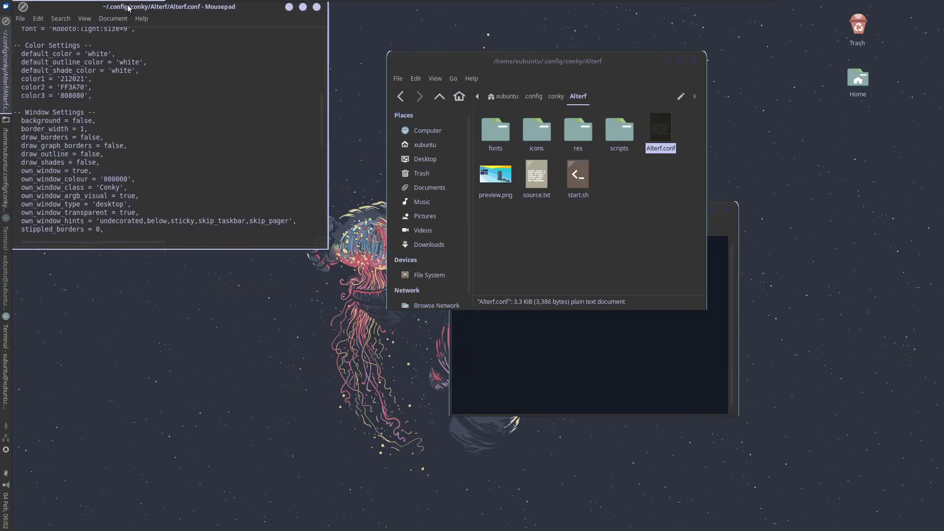
left_click_drag(128, 8, 303, 140)
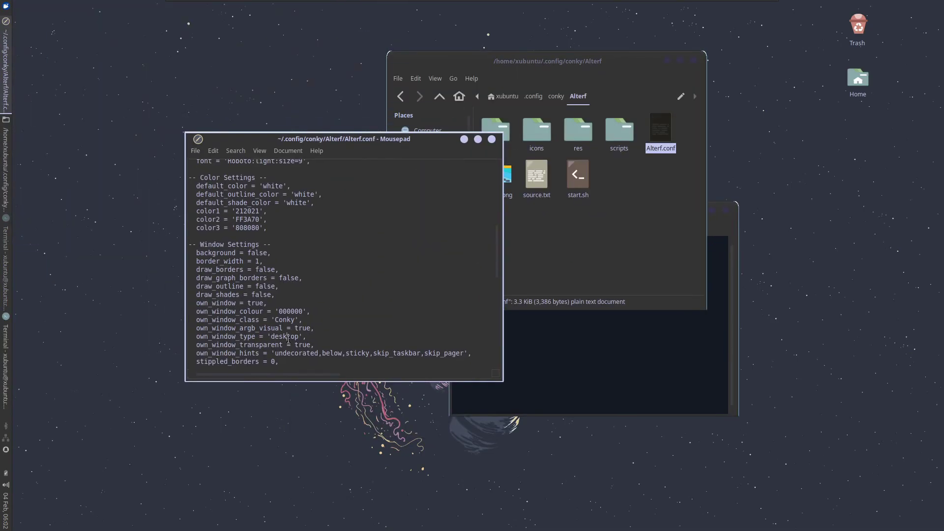
double_click(288, 339)
type("d")
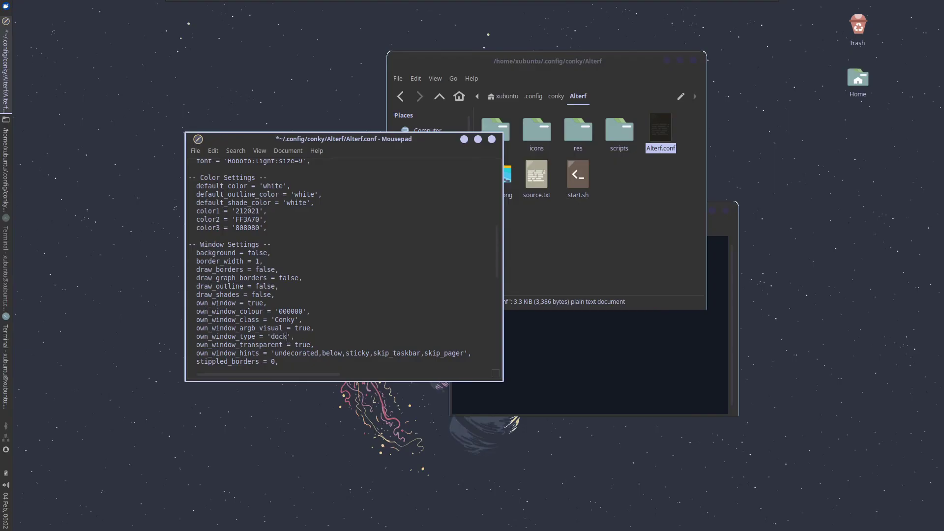
key("ctrl+s")
- Rerun ./start.sh in the terminal to relaunch the conky widget
left_click(560, 392)
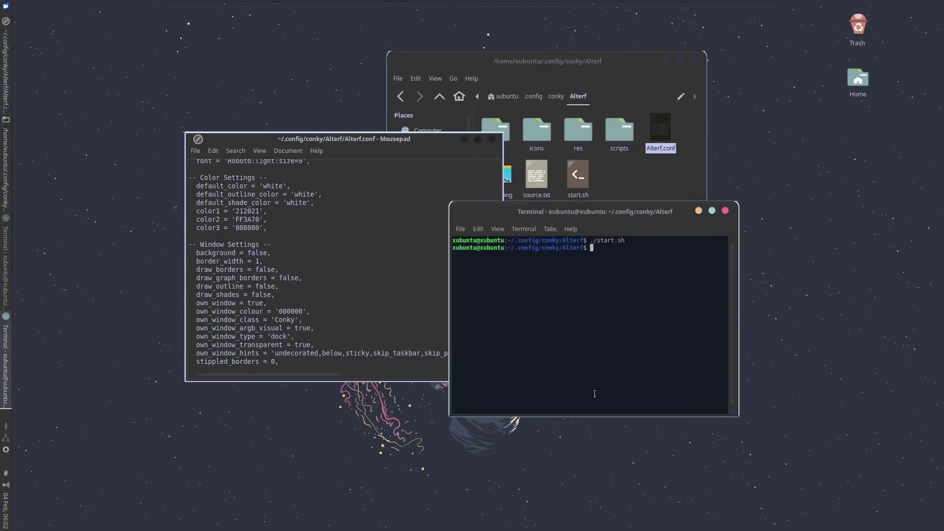
key("Up")
key("Return")
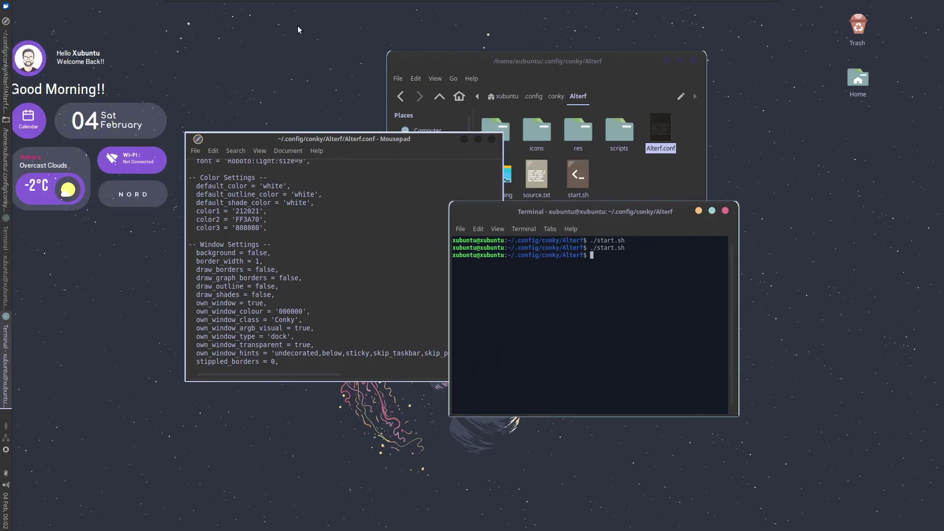
- Close Mousepad, the terminal and Thunar, then bring up the left panel's Panel menu
left_click(324, 6)
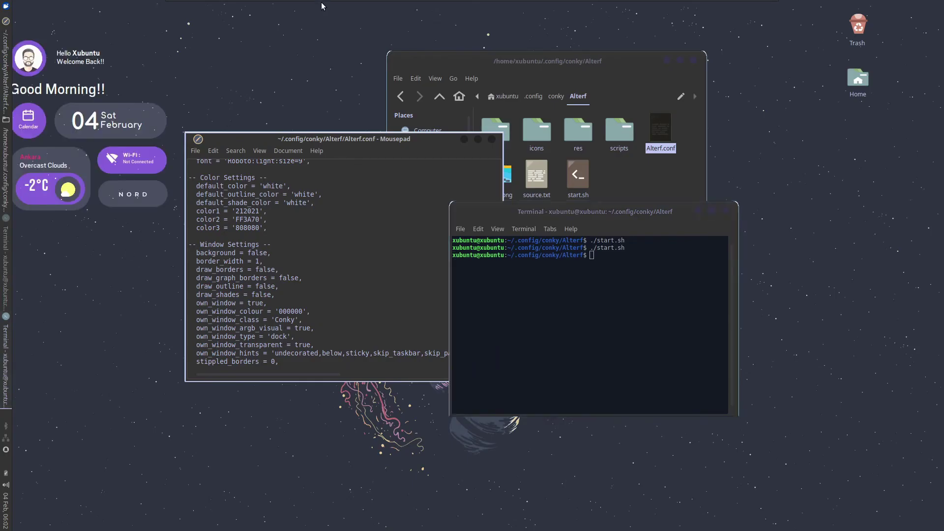
left_click(492, 139)
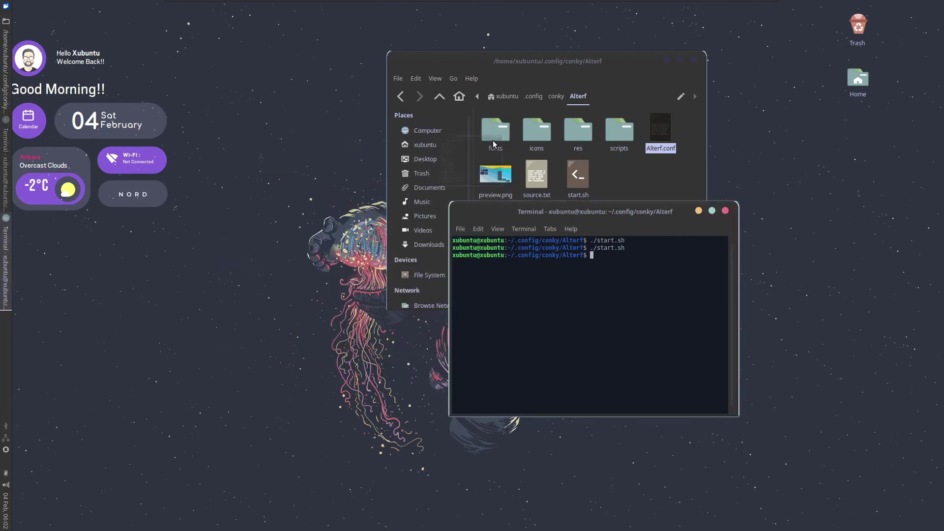
left_click(725, 210)
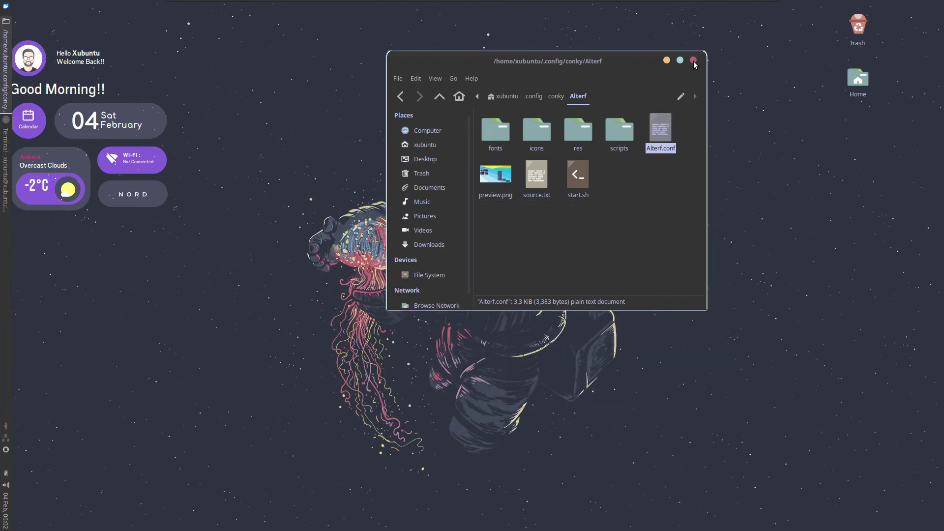
left_click(693, 60)
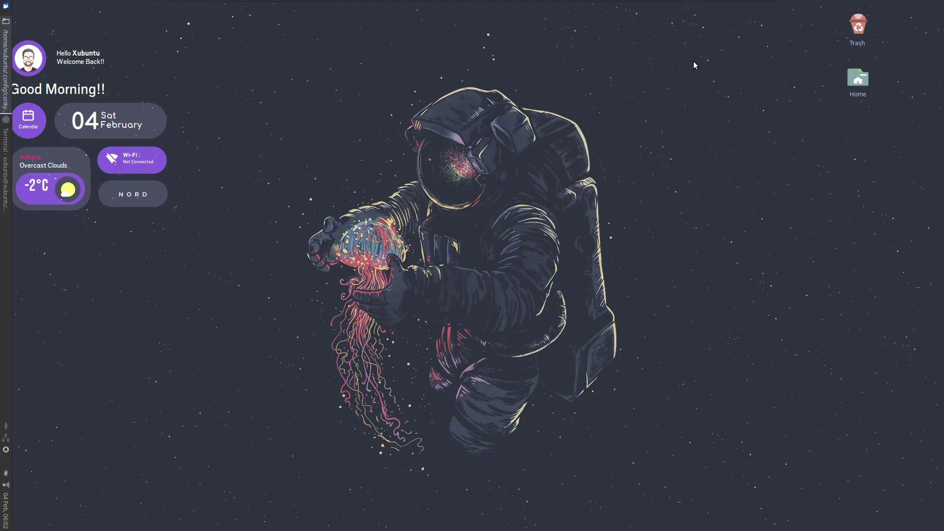
right_click(5, 359)
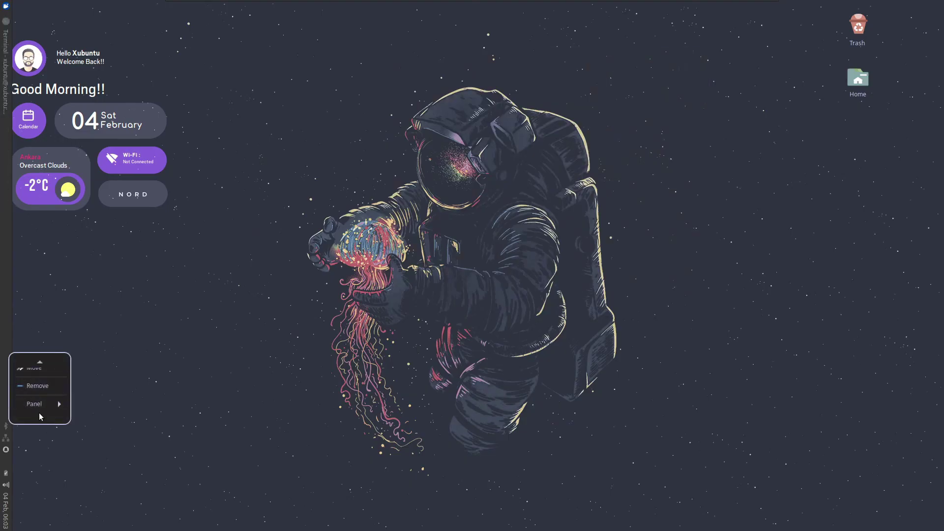
mouse_move(34, 404)
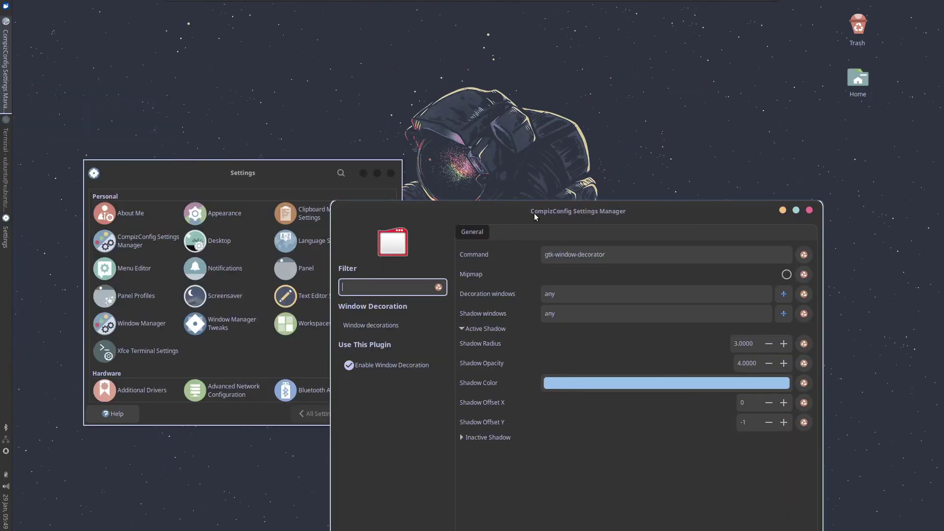
- Set the Inactive Shadow colour to light blue
left_click_drag(535, 216, 486, 92)
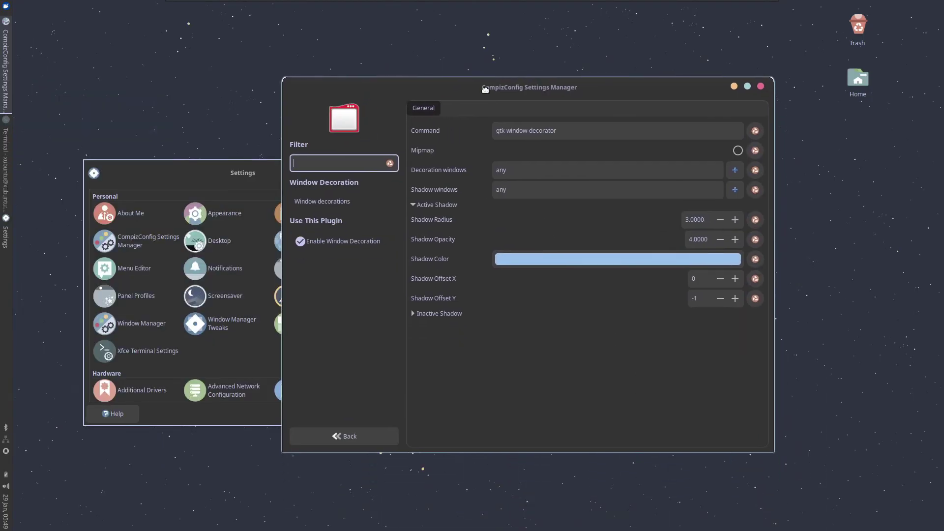
left_click_drag(190, 172, 387, 110)
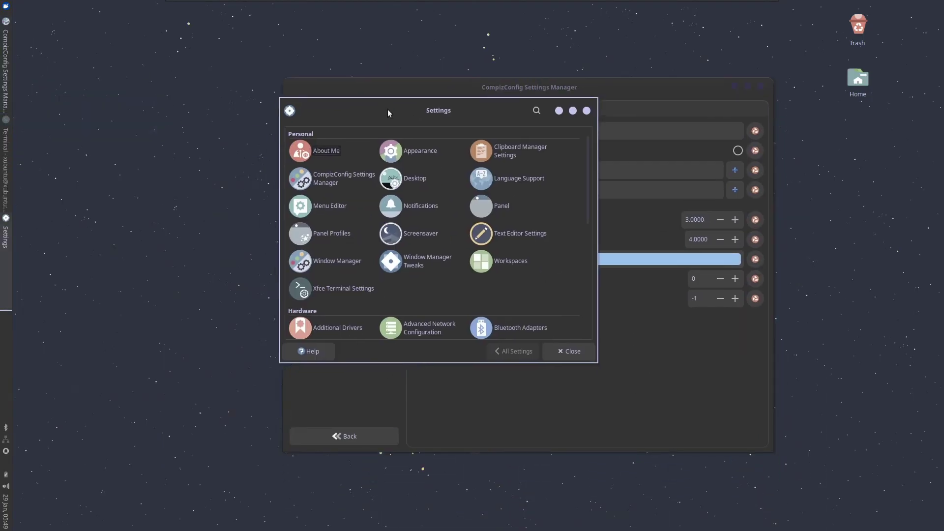
left_click_drag(472, 119, 204, 112)
left_click(444, 93)
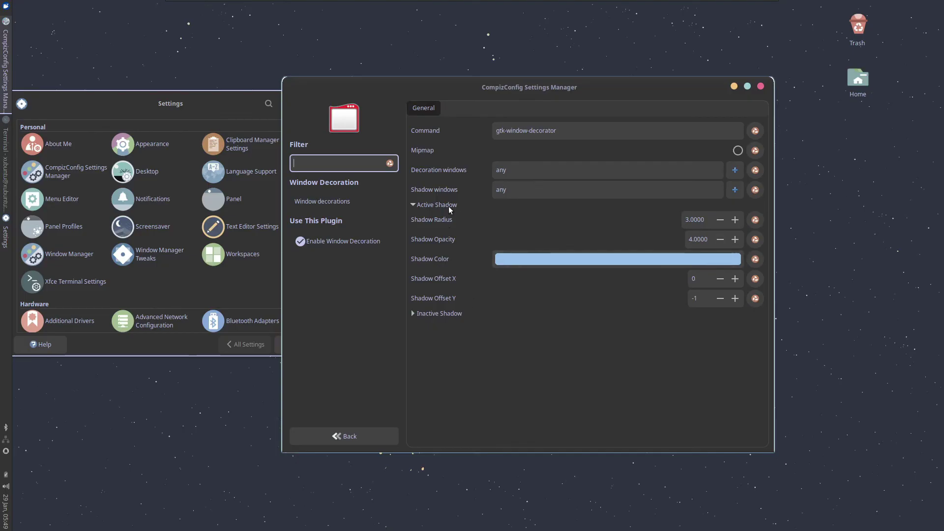
left_click(418, 314)
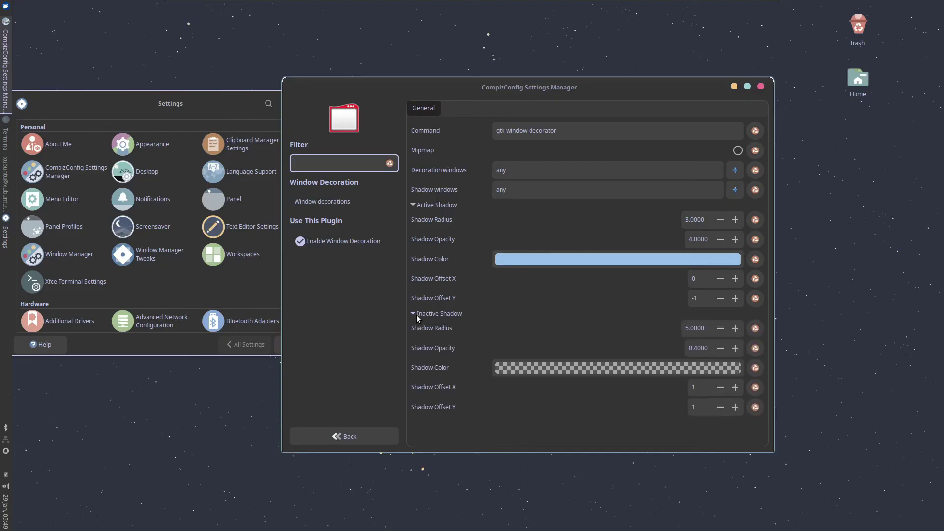
left_click(595, 366)
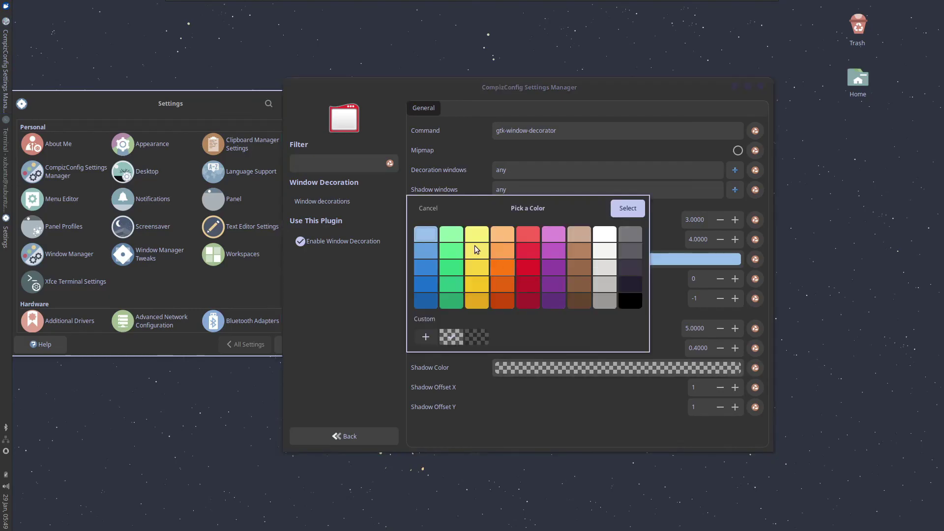
left_click(432, 234)
left_click(628, 208)
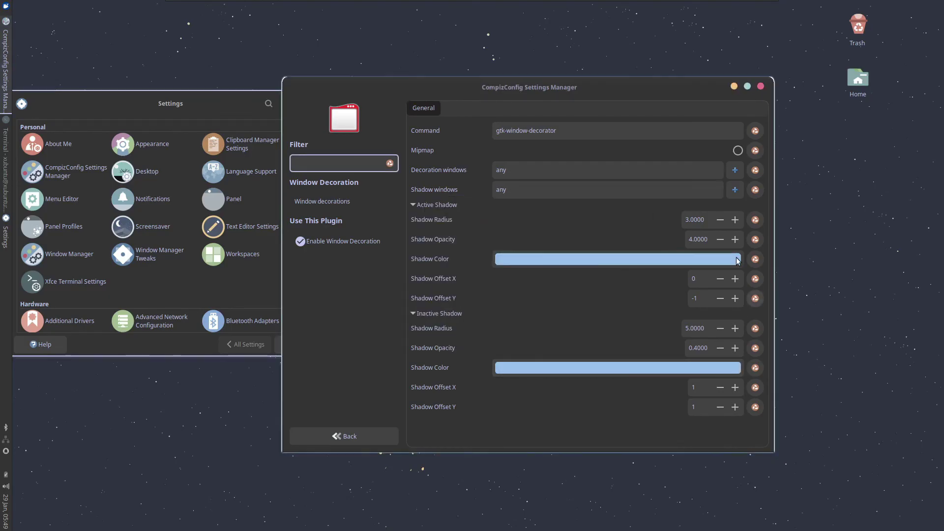
- Copy the active shadow's radius 3 and opacity 4 into the inactive shadow
left_click(705, 219)
double_click(705, 219)
key("ctrl+c")
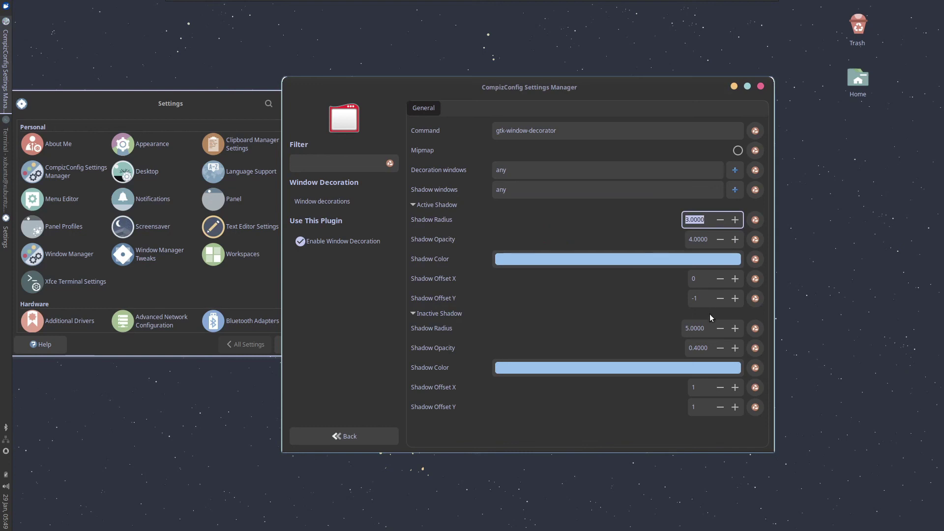
left_click(700, 329)
double_click(699, 328)
key("ctrl+v")
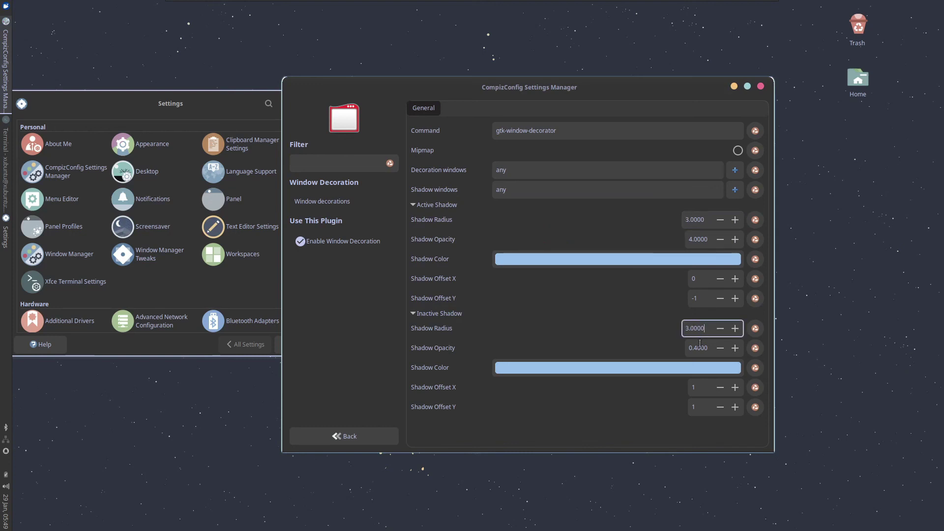
left_click(704, 238)
double_click(704, 239)
key("ctrl+c")
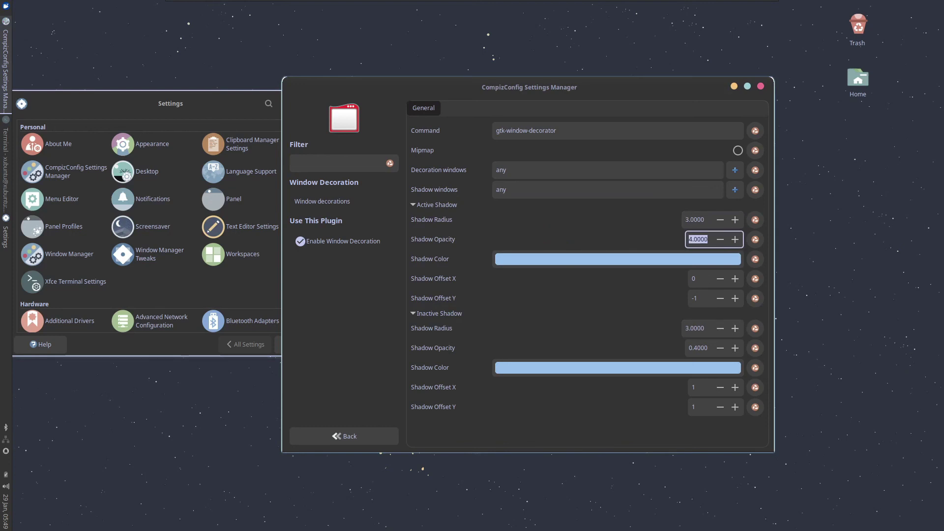
left_click(697, 345)
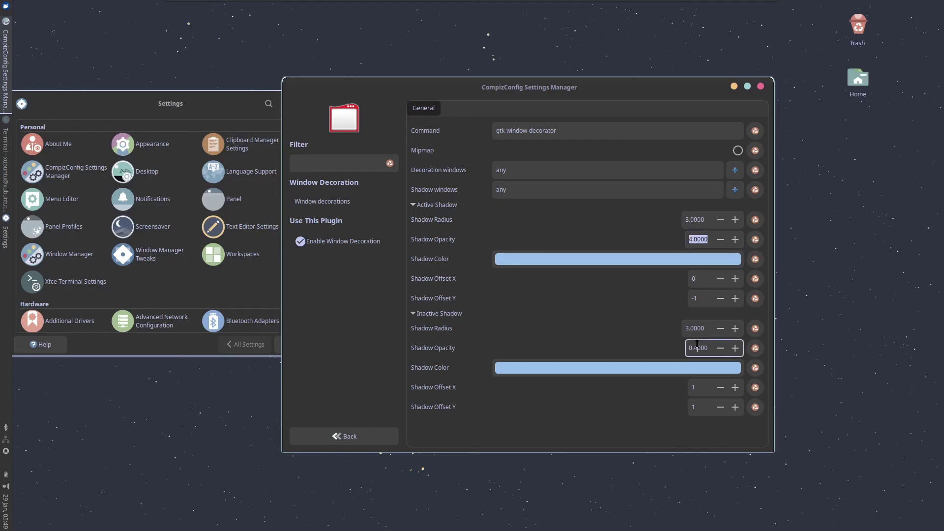
double_click(698, 347)
key("ctrl+v")
- Set the inactive shadow offsets to X 0 and Y -1
double_click(707, 384)
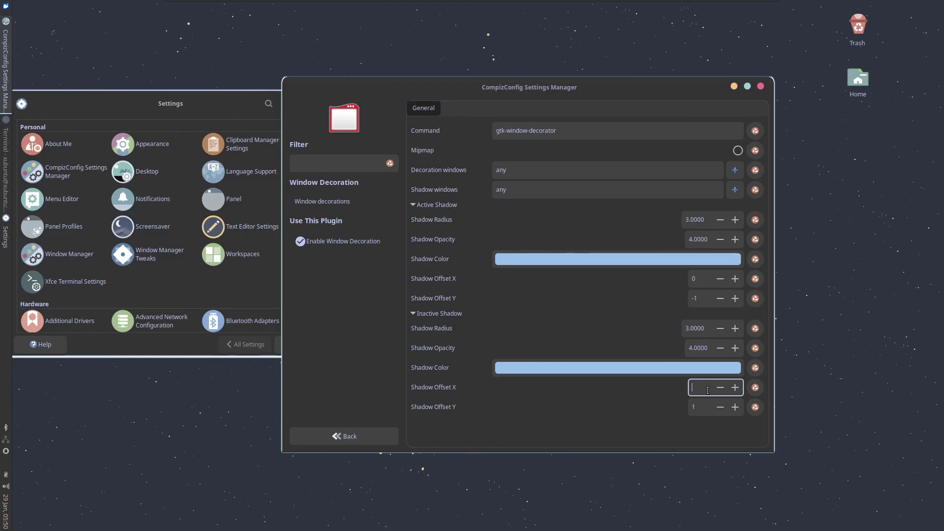
type("0")
left_click(721, 408)
left_click(721, 408)
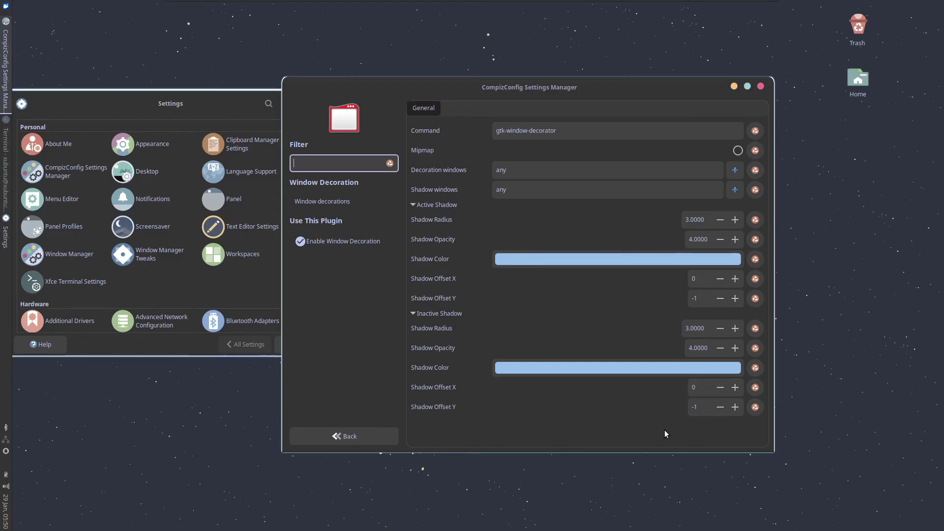
- Rearrange the Settings and CompizConfig windows side by side
left_click_drag(64, 105, 247, 109)
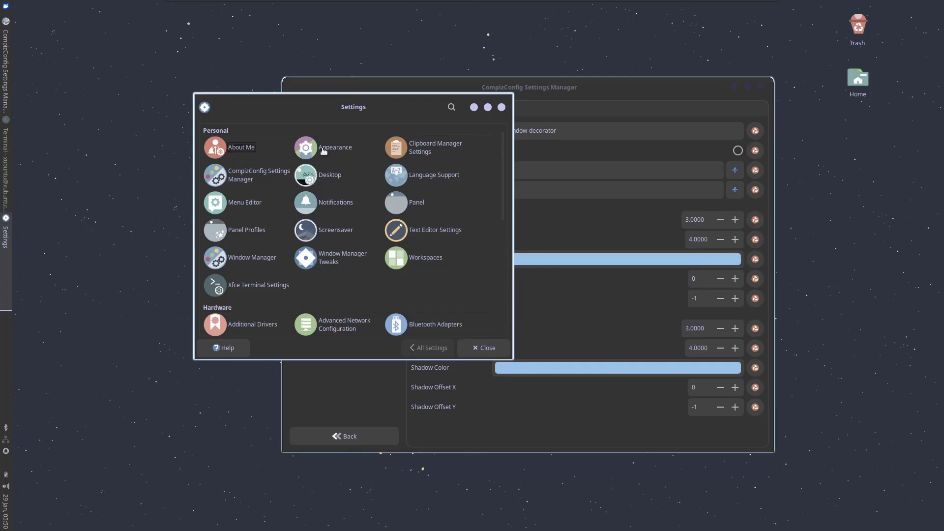
left_click_drag(359, 114, 275, 135)
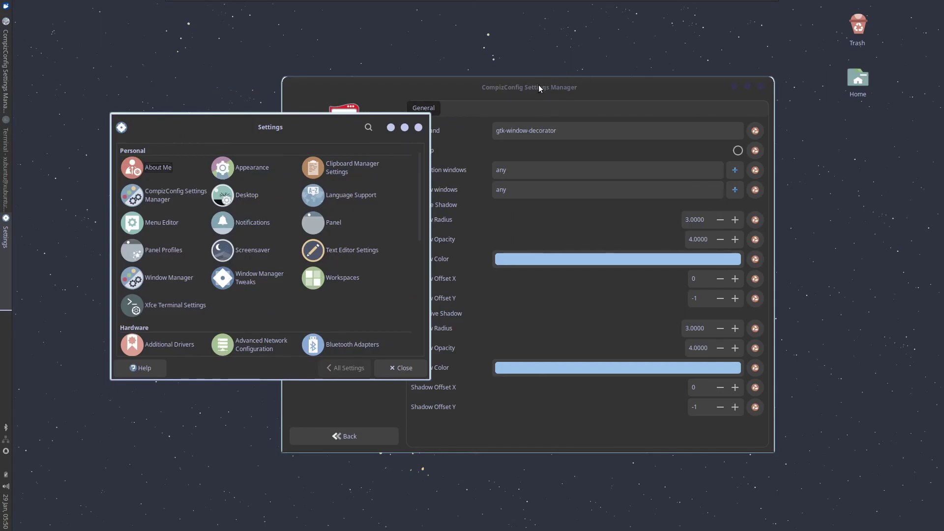
left_click_drag(536, 87, 557, 75)
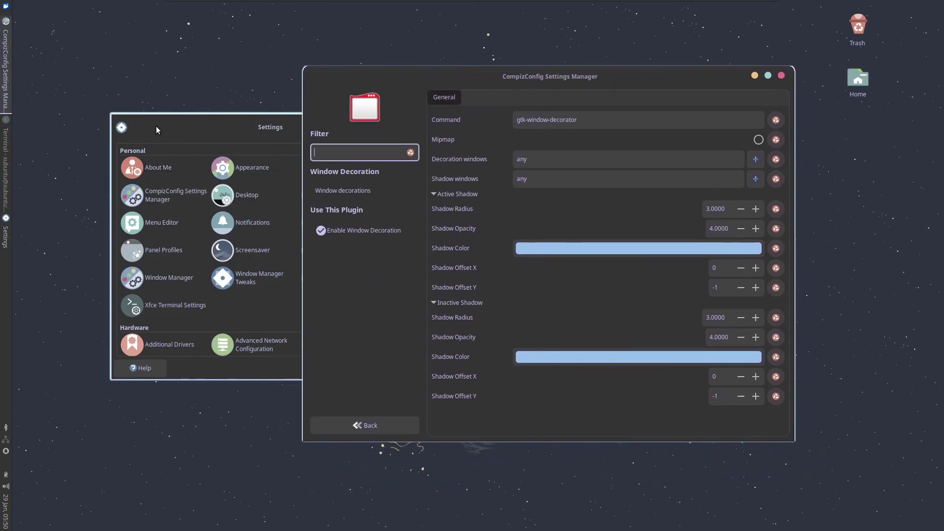
left_click_drag(157, 126, 343, 154)
left_click(584, 156)
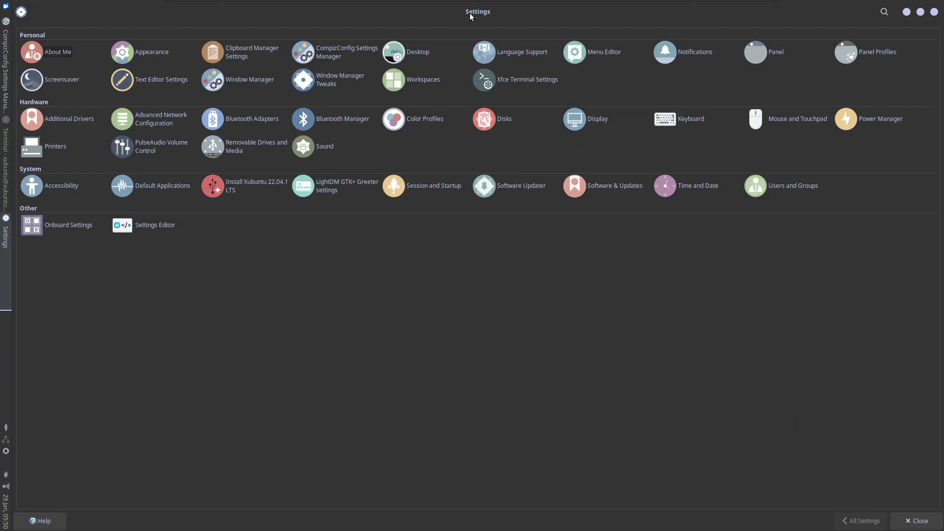
left_click_drag(471, 17, 171, 128)
left_click(711, 317)
- Enter 1 in Inactive Shadow Radius so it becomes 0.1000
double_click(716, 322)
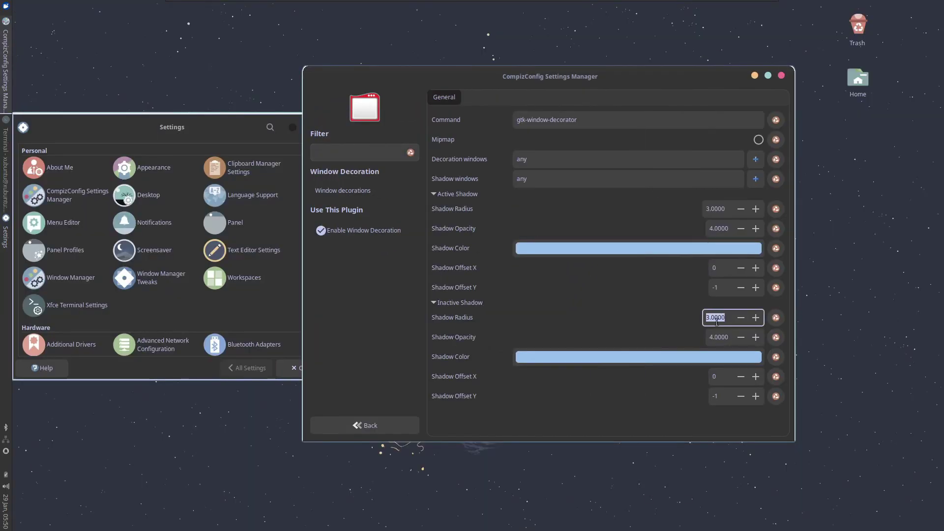
type("1")
key("Return")
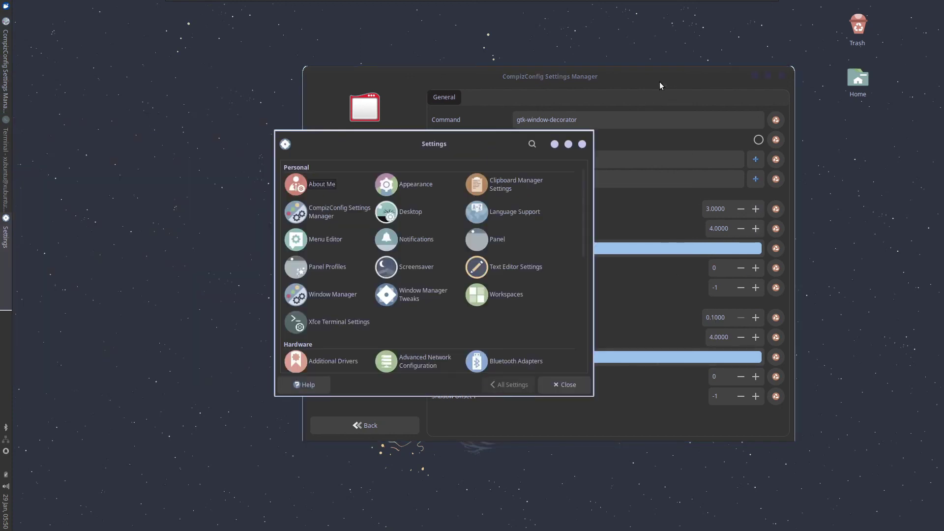
left_click(659, 82)
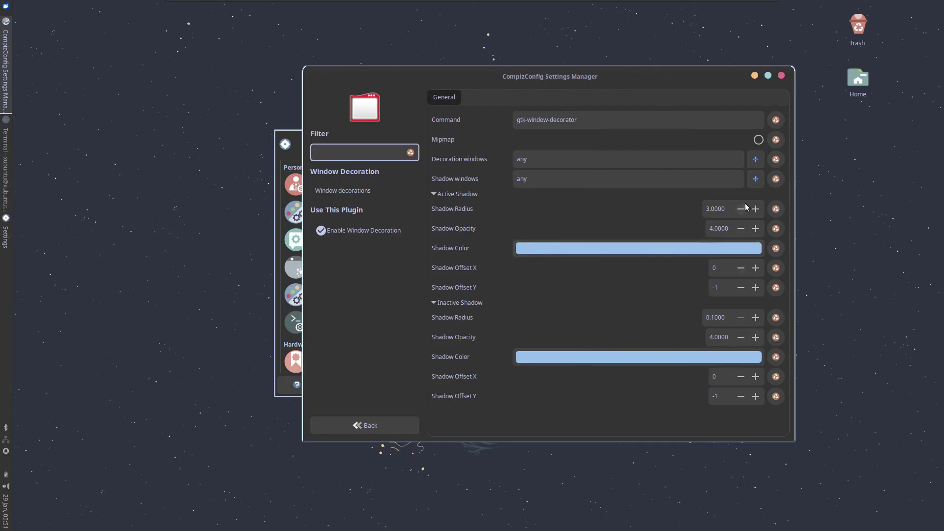
left_click(278, 150)
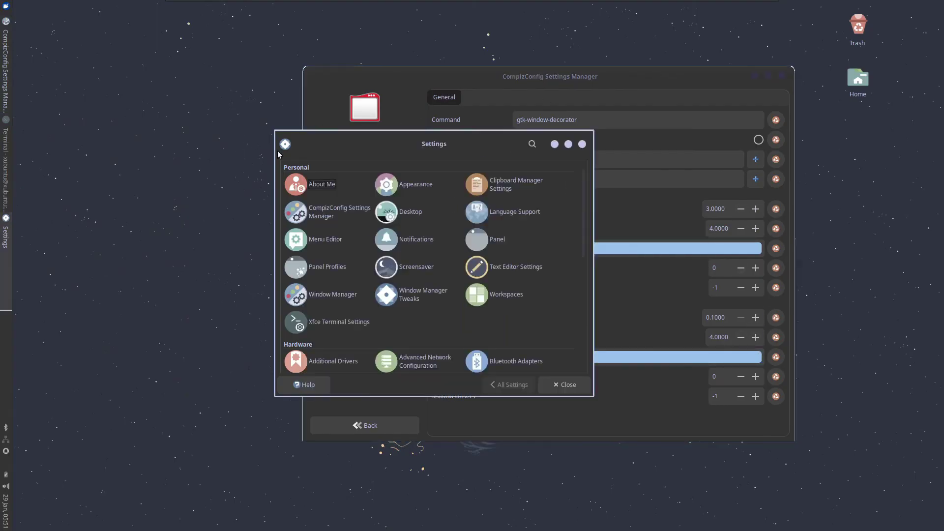
left_click(428, 85)
left_click_drag(141, 65, 183, 135)
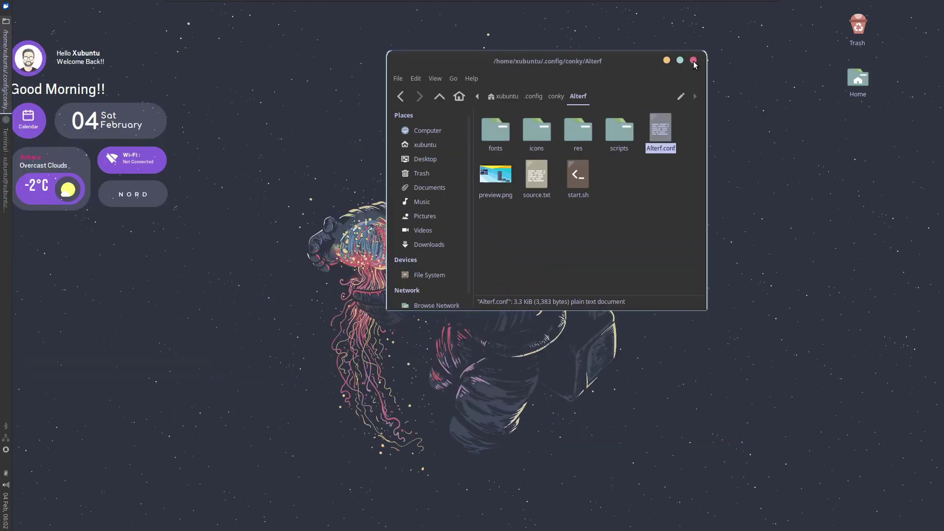
- Close the conky folder window, open Panel Preferences and uncheck Lock panel
left_click(694, 60)
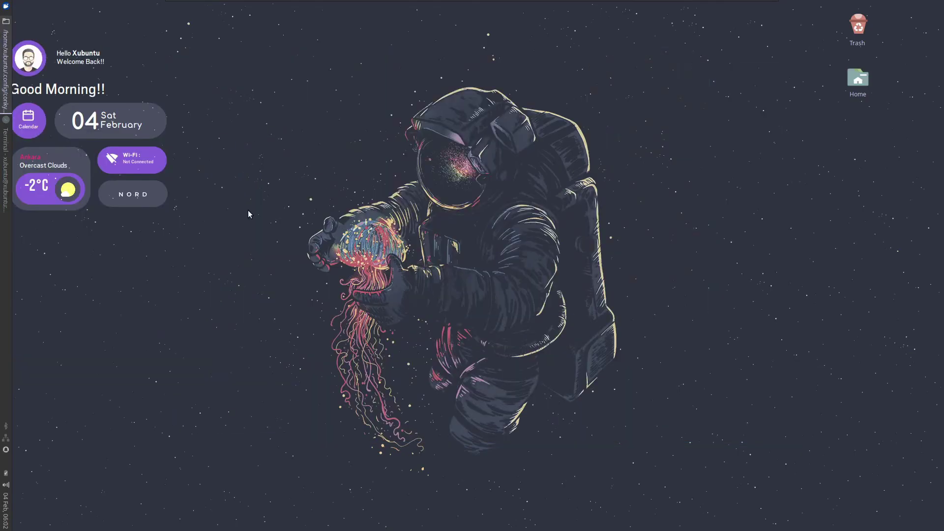
right_click(5, 358)
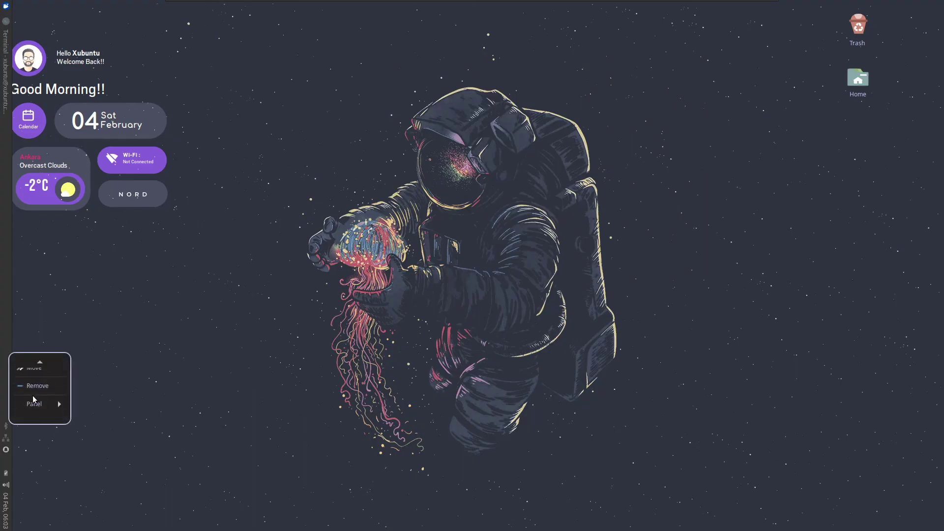
mouse_move(34, 404)
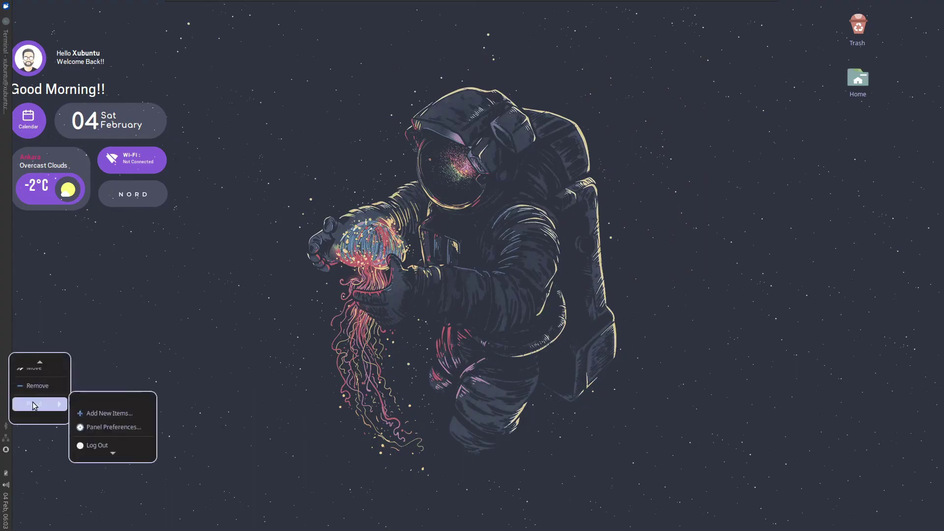
left_click(90, 426)
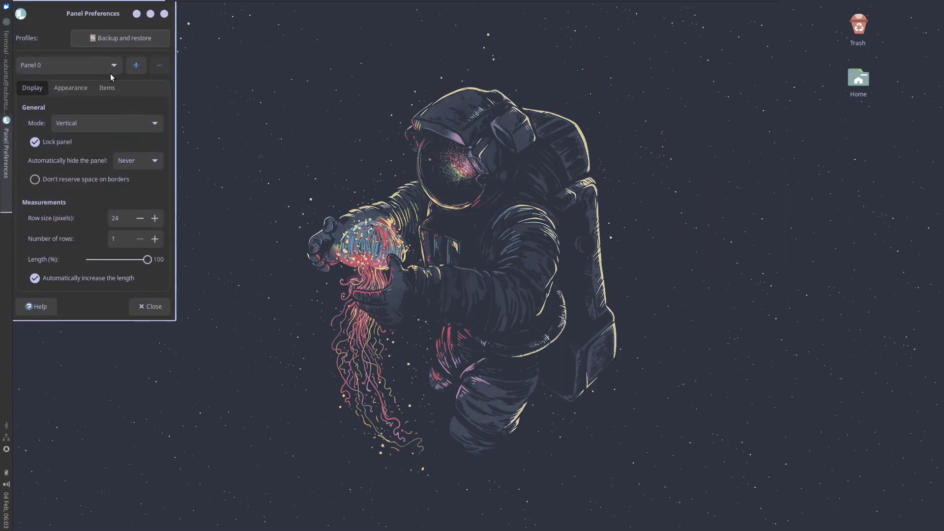
left_click_drag(67, 17, 244, 103)
left_click(212, 228)
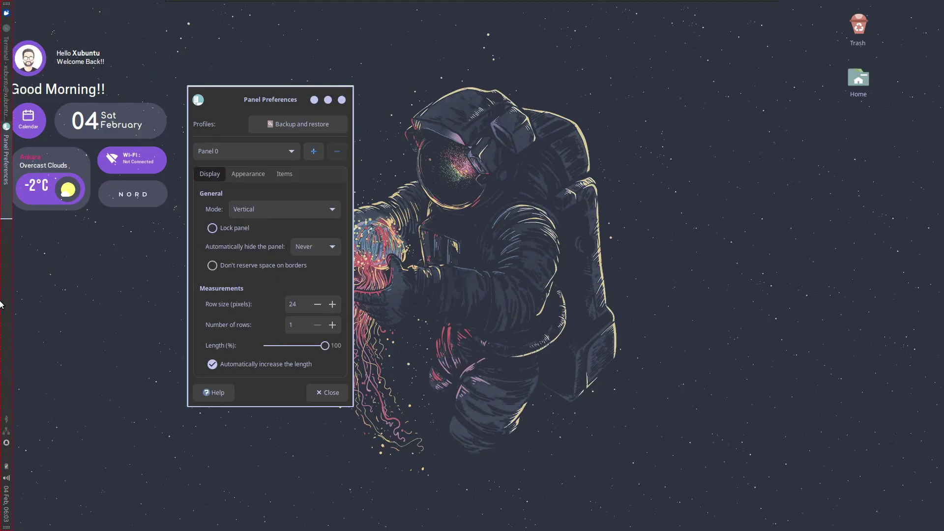
- Drag the unlocked panel from the left edge over to the right screen edge
left_click_drag(2, 302, 511, 327)
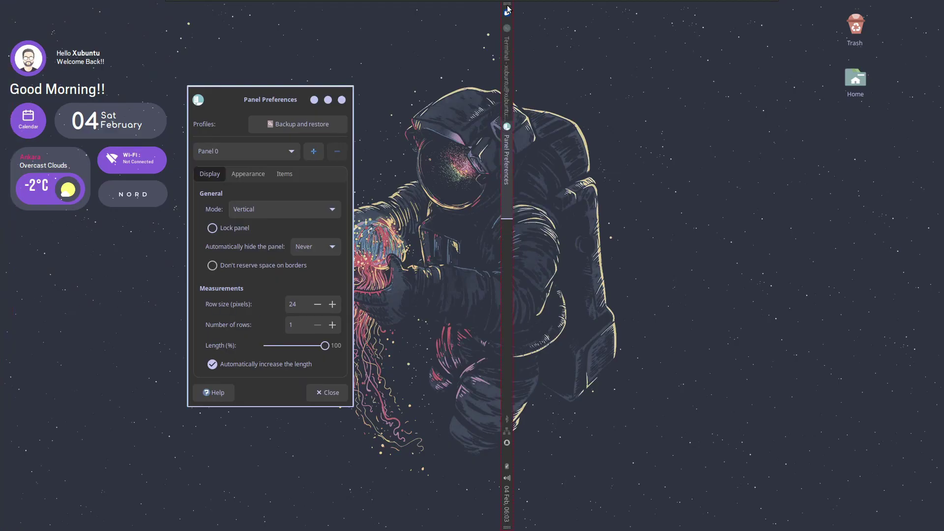
left_click_drag(508, 22, 599, 515)
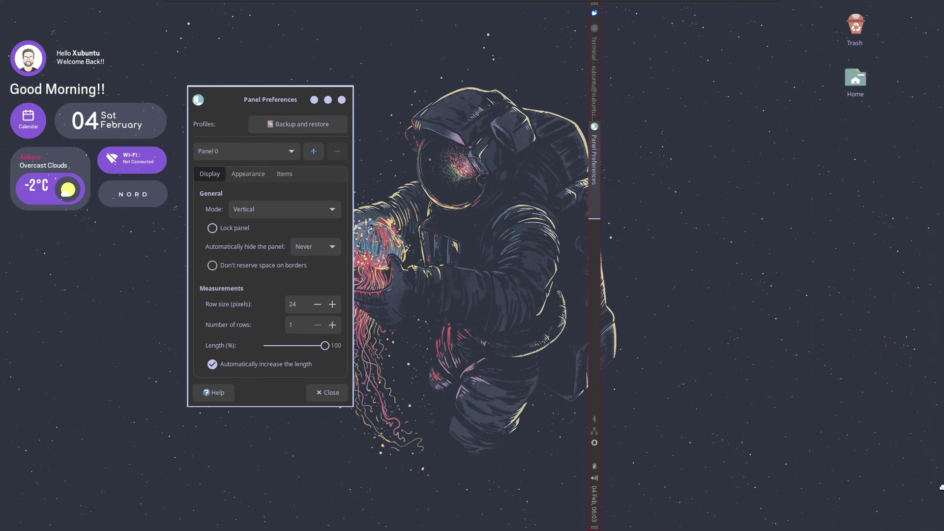
left_click_drag(941, 487, 897, 472)
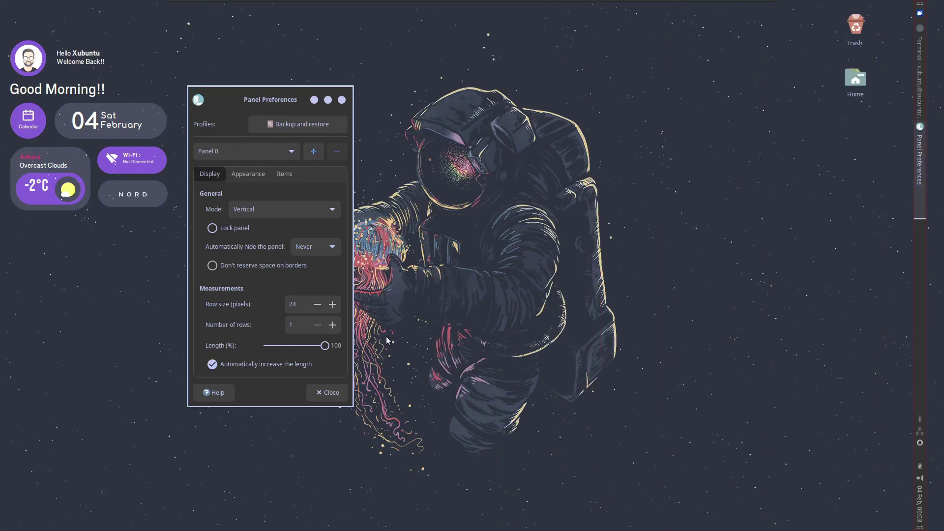
- Set the panel Mode to Horizontal, after trying Deskbar, and drag it down the screen
left_click(284, 212)
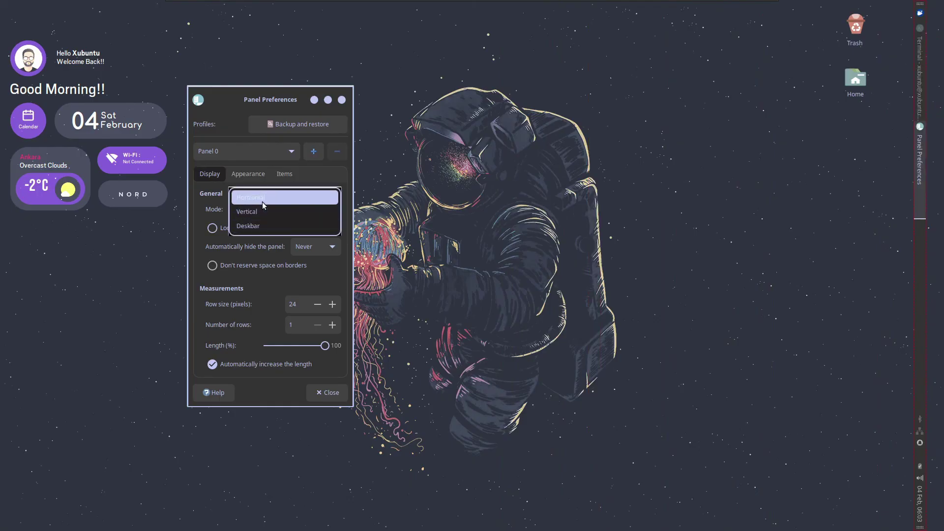
left_click(258, 223)
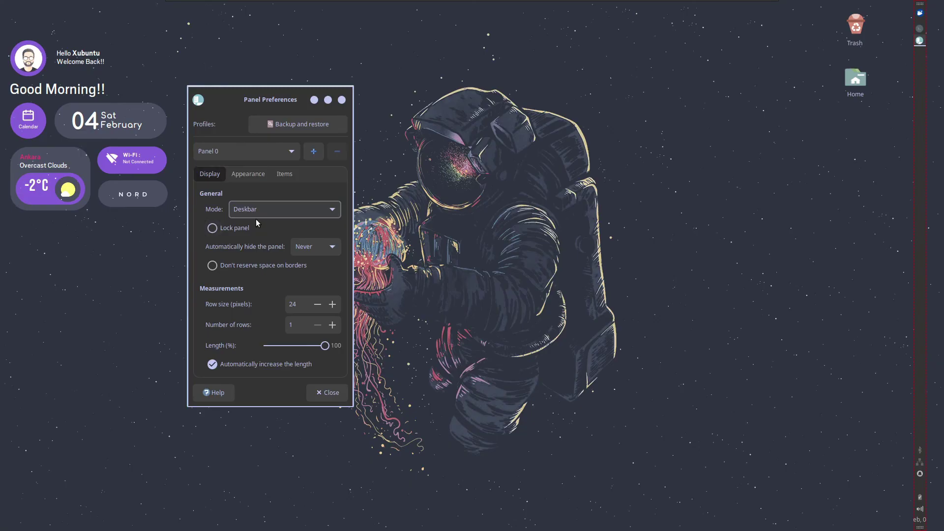
left_click(270, 209)
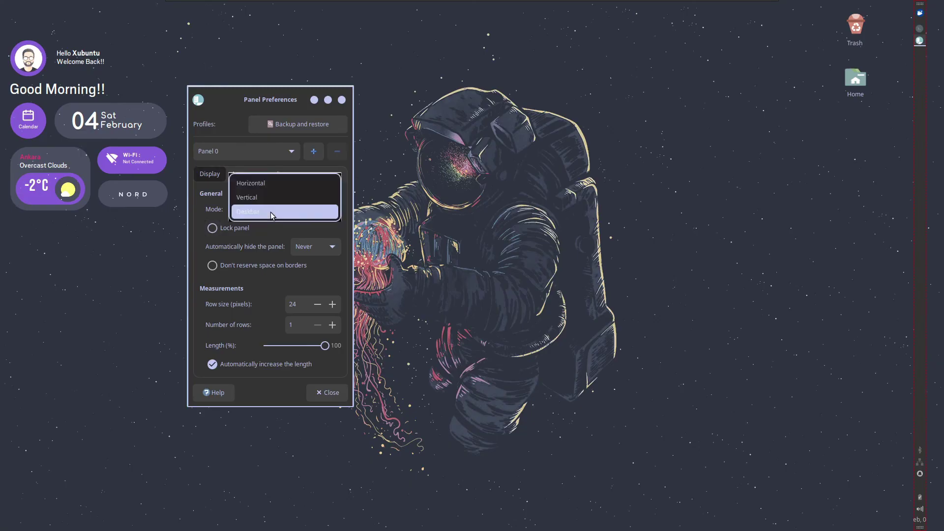
left_click(260, 185)
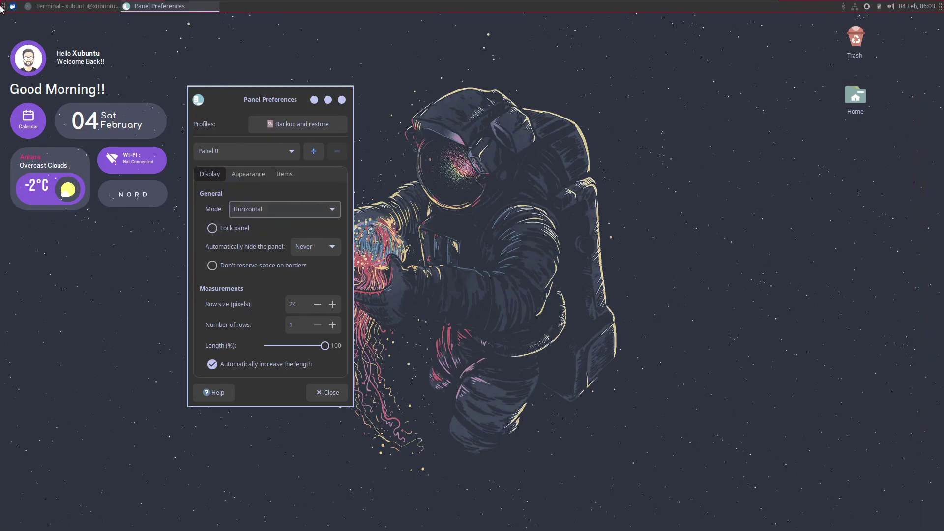
left_click_drag(3, 9, 1, 453)
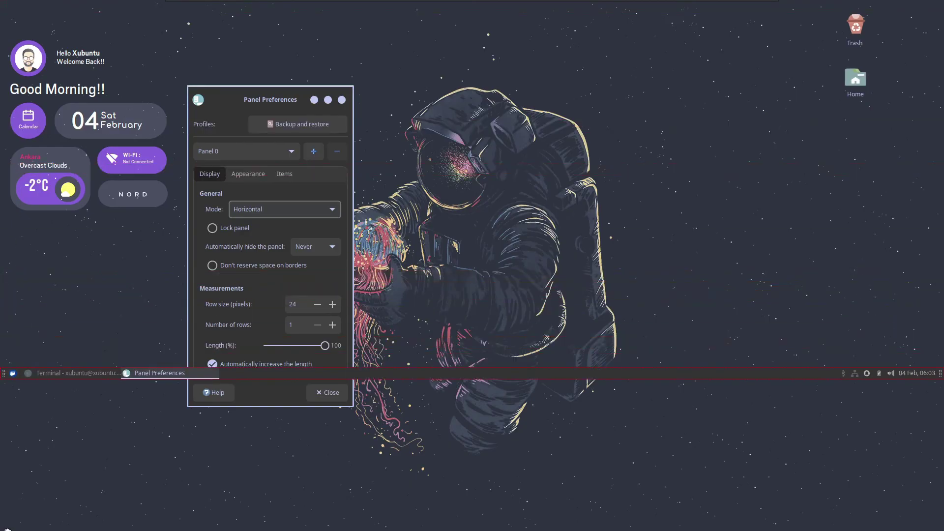